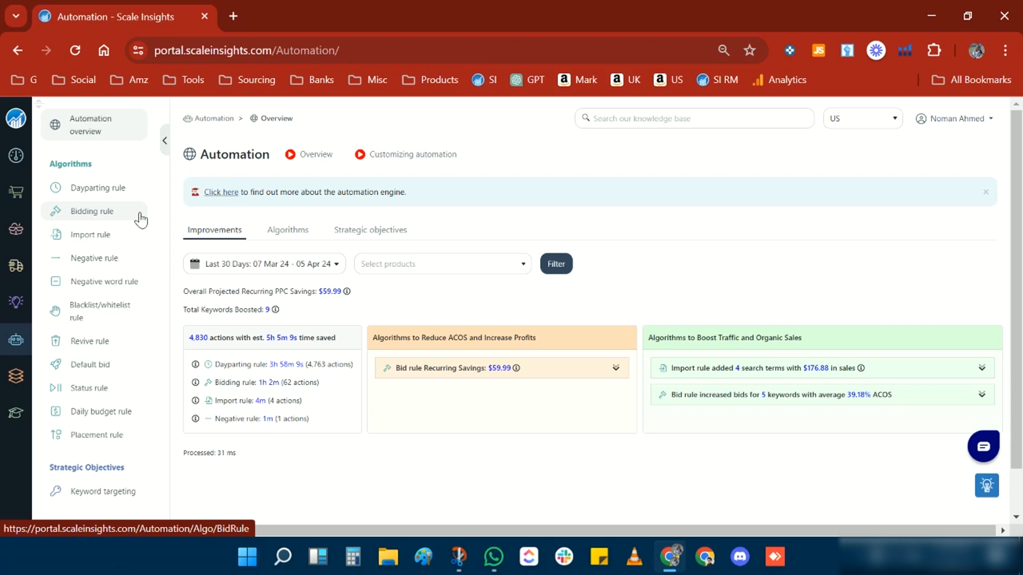
Step: Open the Bidding rule automation and look through its bidding rules, settings, excluded dates and Sponsored Products sections
left_click(140, 215)
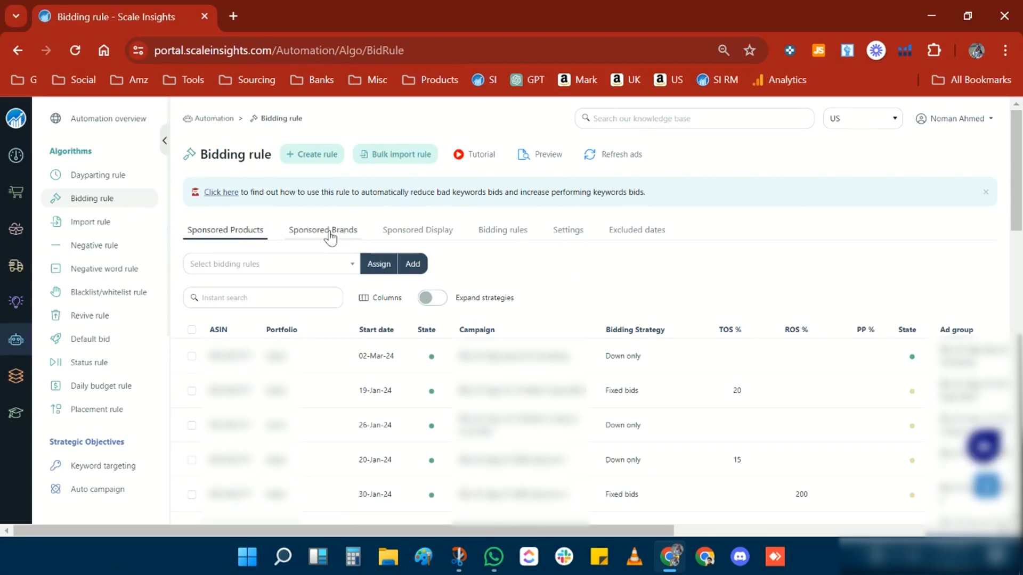
left_click(506, 237)
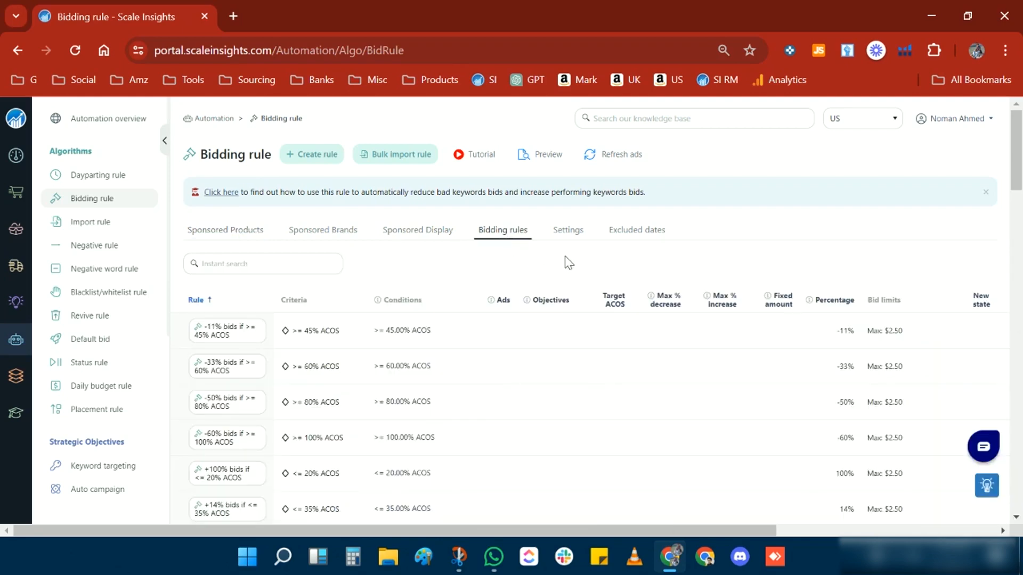
left_click(568, 235)
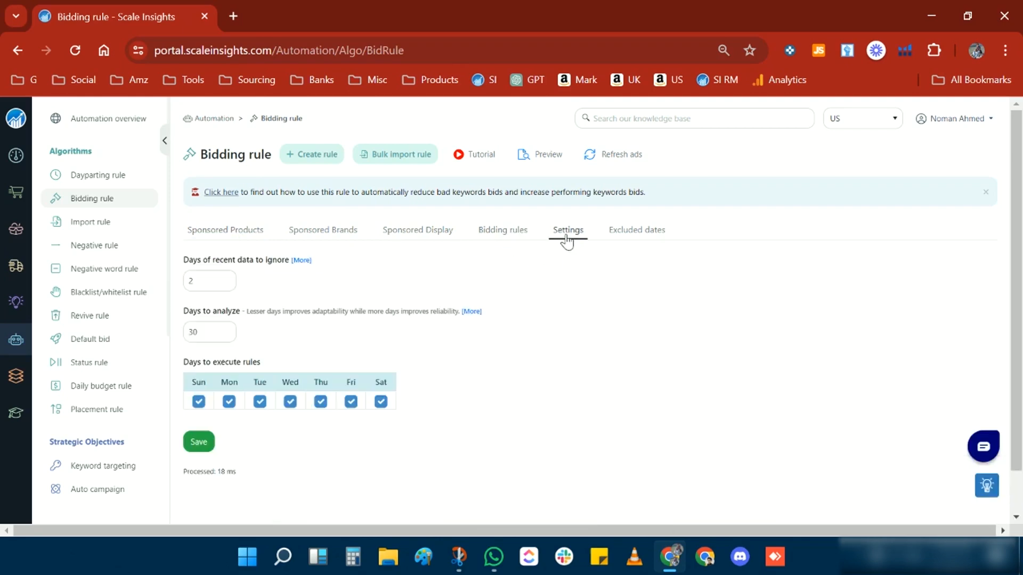
left_click(623, 236)
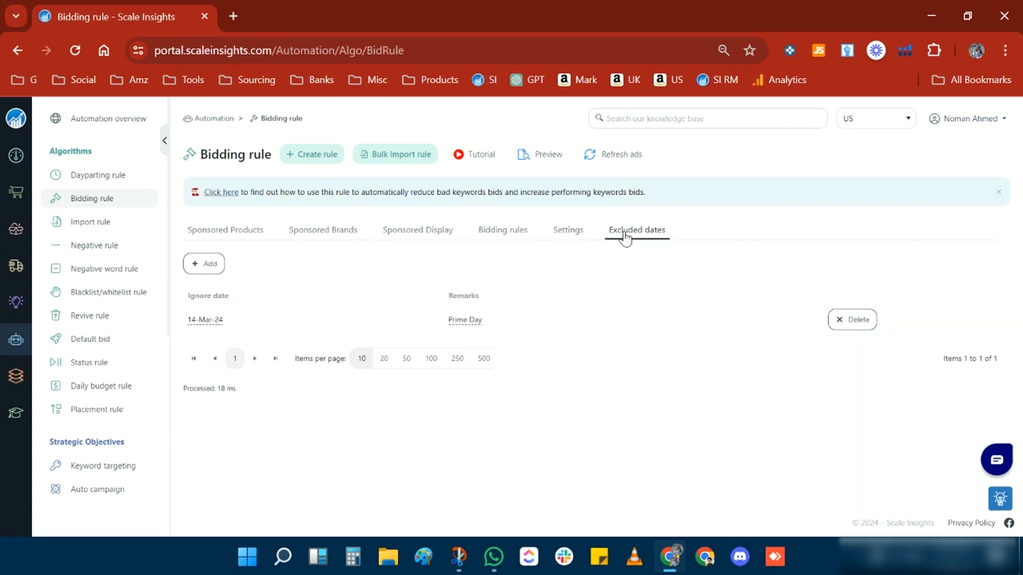
left_click(246, 229)
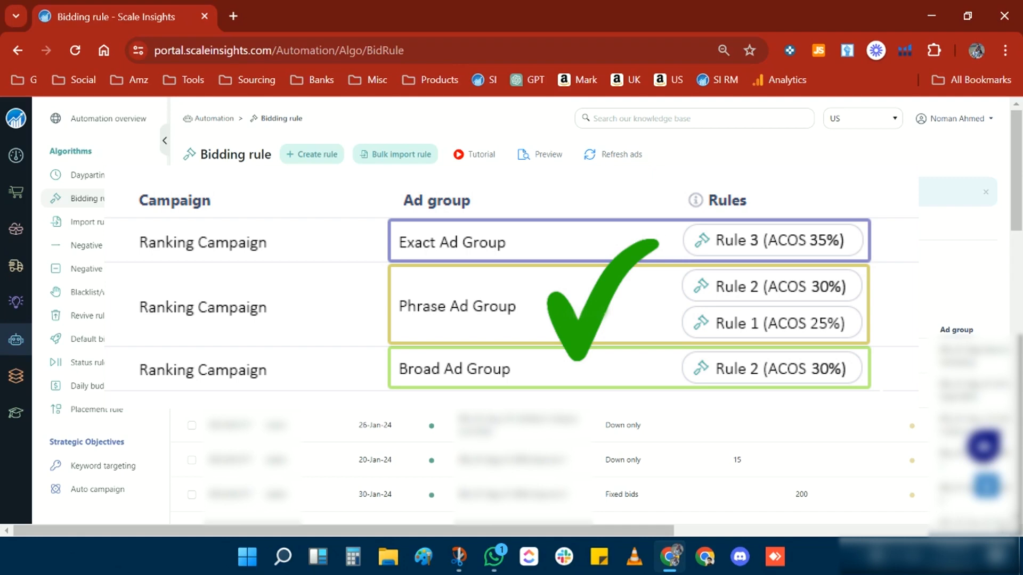
Step: Review the existing bidding rules, including their conditions, percentages, bid limits, priorities and days to observe
left_click(520, 233)
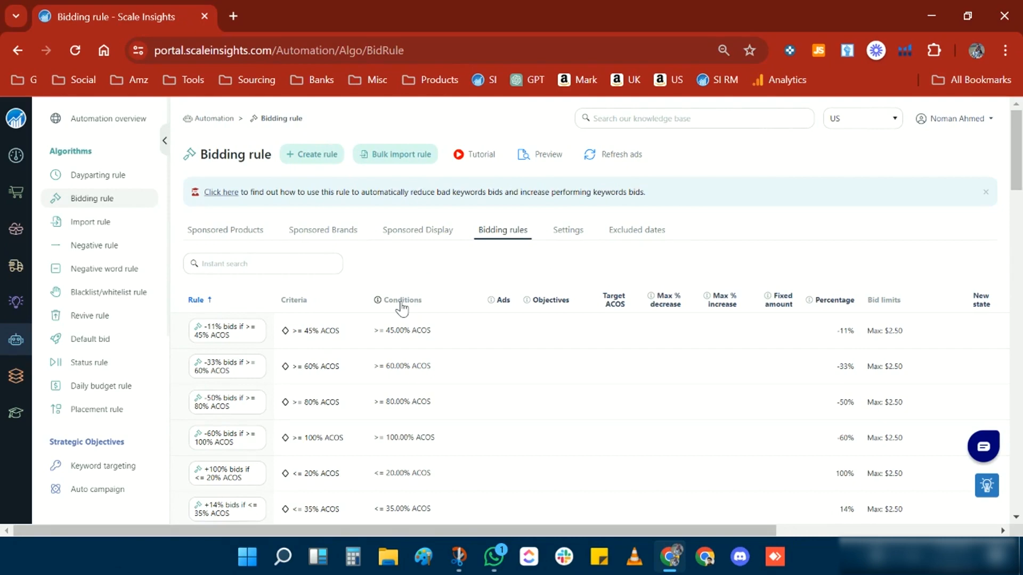
left_click_drag(539, 532, 840, 532)
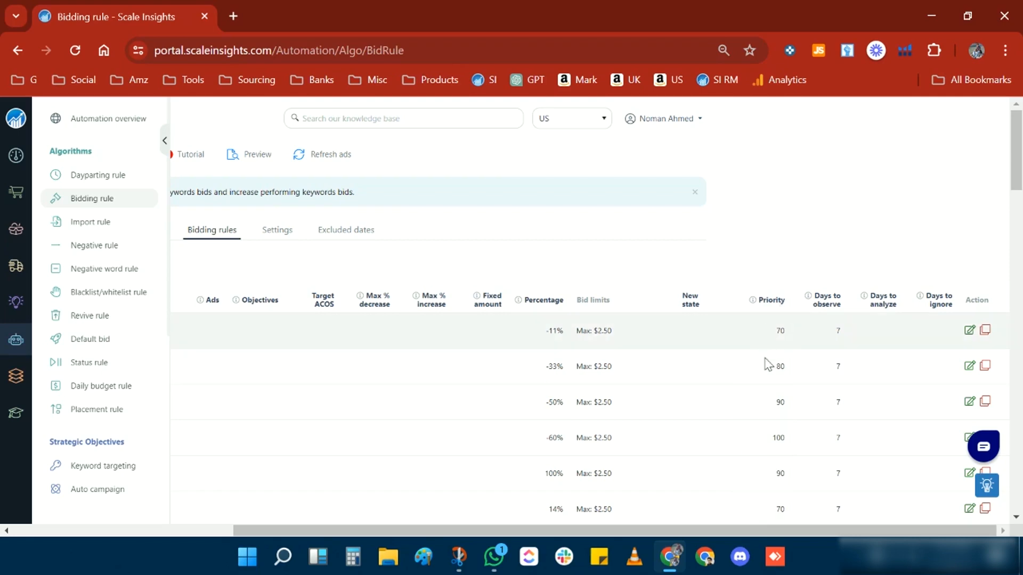
left_click_drag(858, 535, 638, 536)
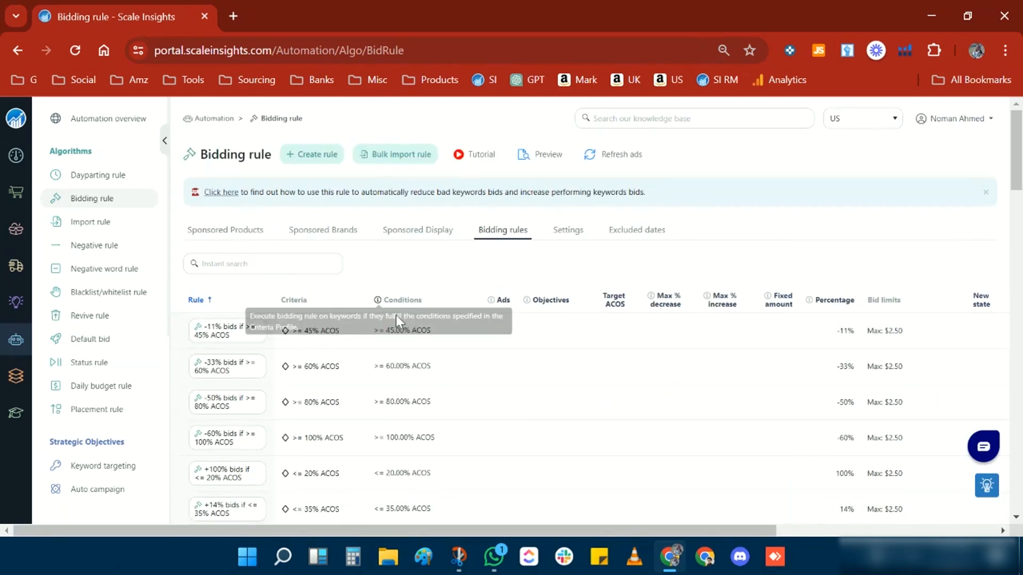
left_click_drag(432, 330, 377, 335)
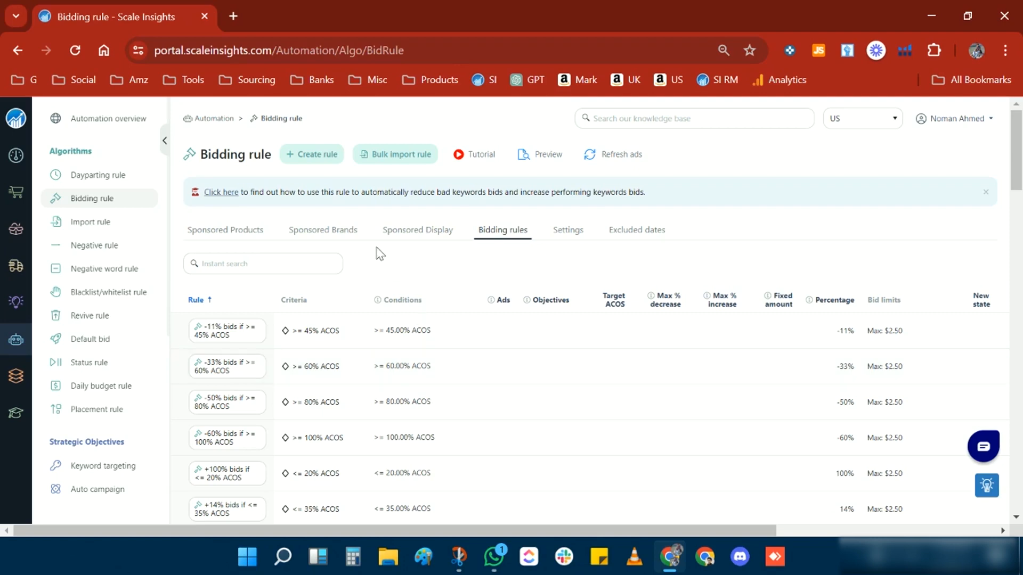
Step: Start a new bidding rule and examine its trigger condition, trigger sequence and action to take options
left_click(330, 159)
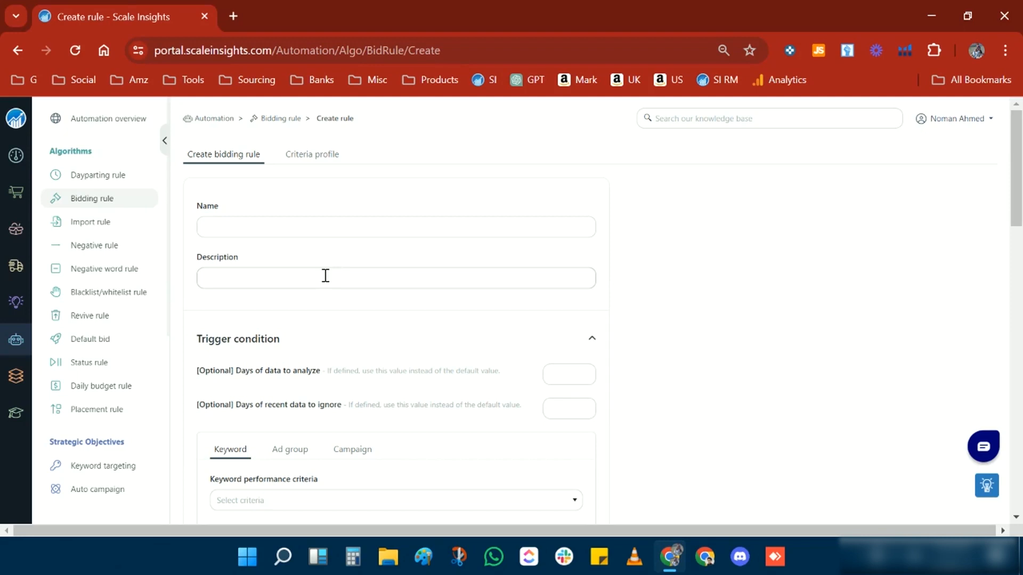
left_click(325, 275)
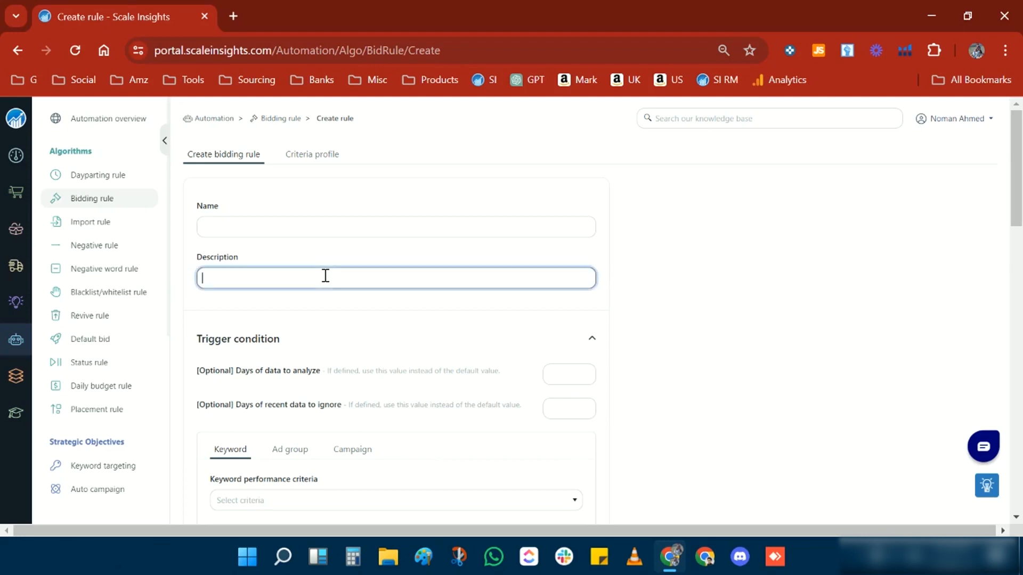
scroll(328, 277, "down", 3)
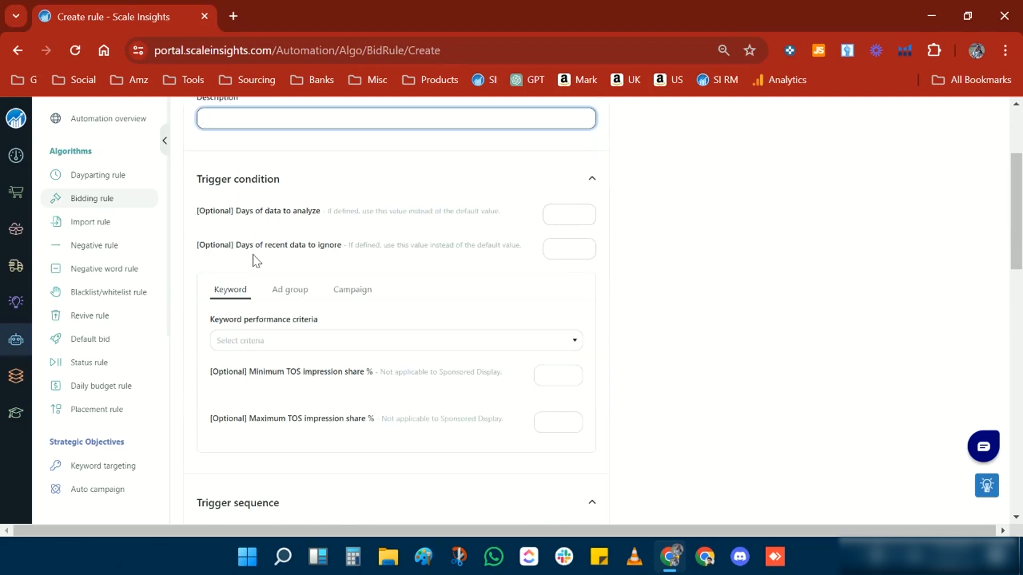
scroll(375, 265, "down", 3)
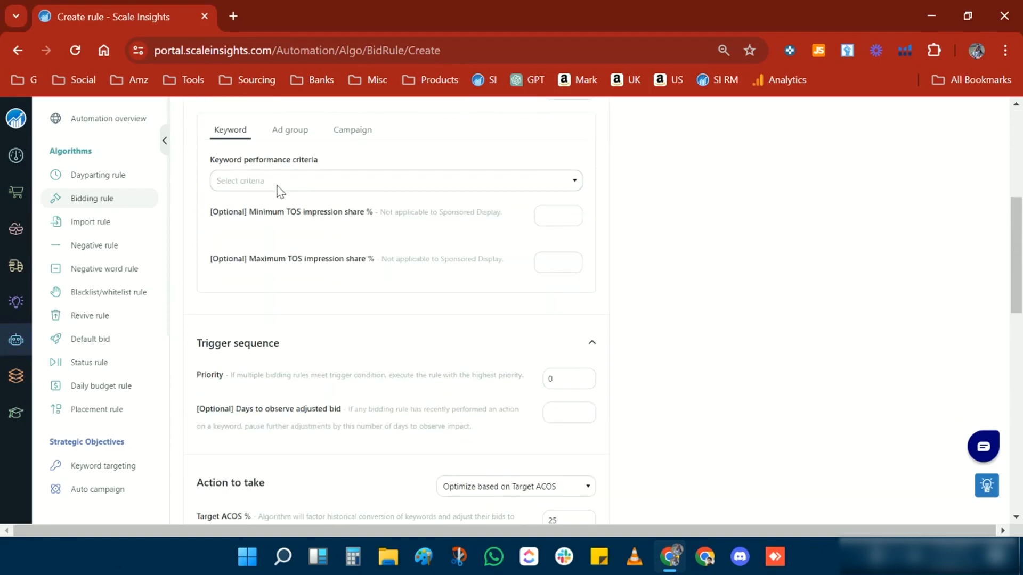
scroll(392, 215, "down", 2)
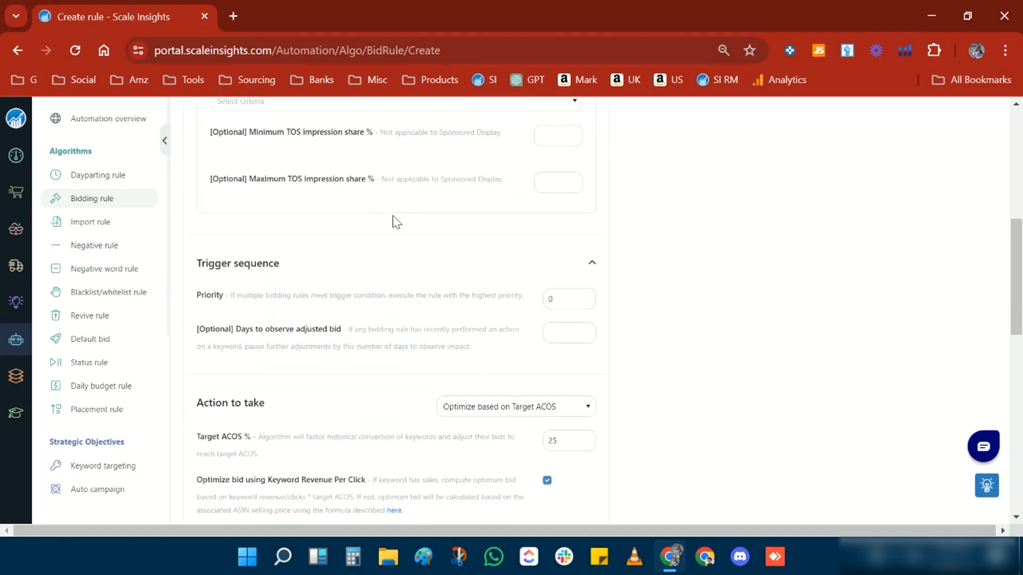
scroll(446, 229, "up", 2)
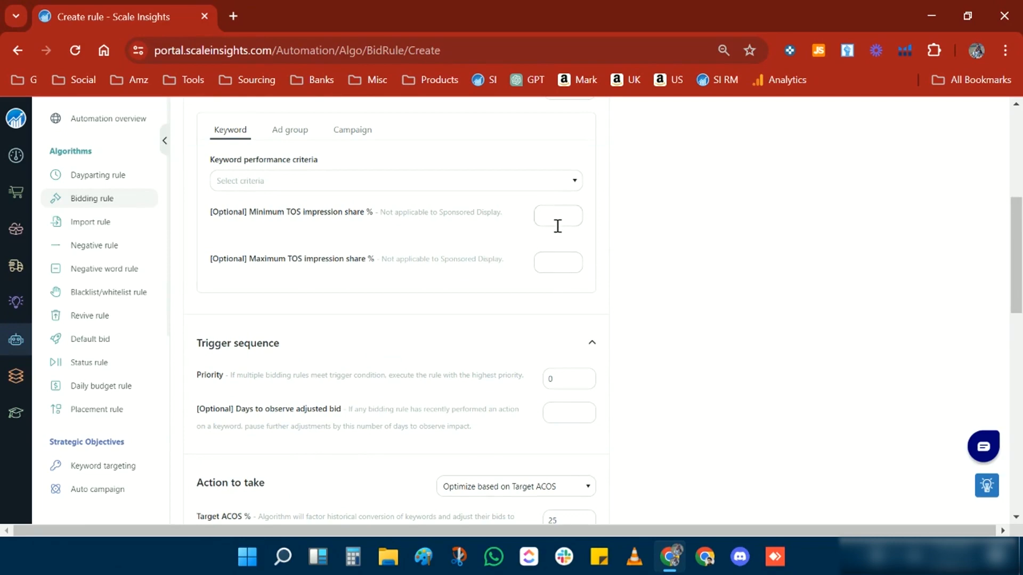
scroll(557, 226, "down", 3)
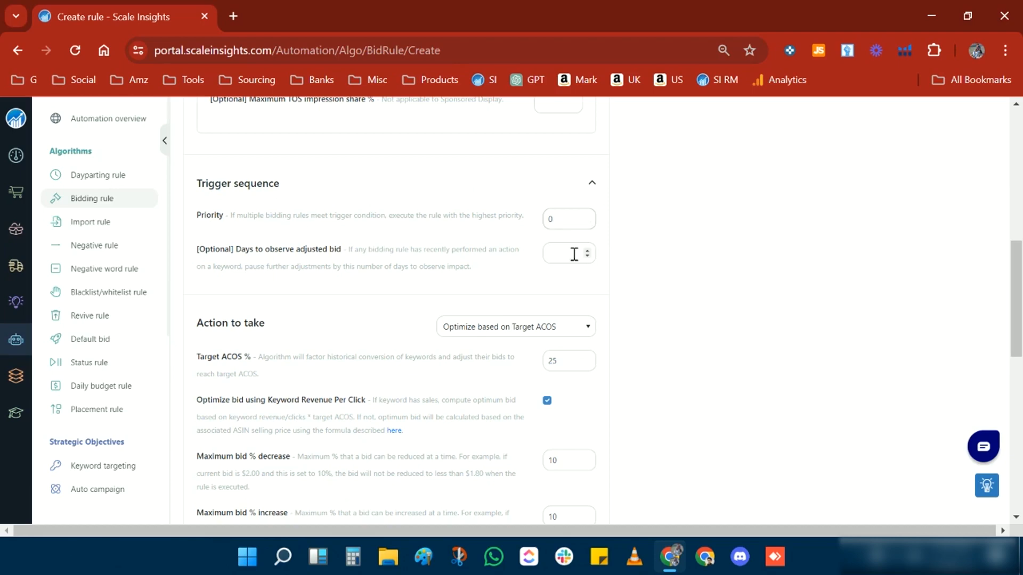
scroll(577, 261, "down", 3)
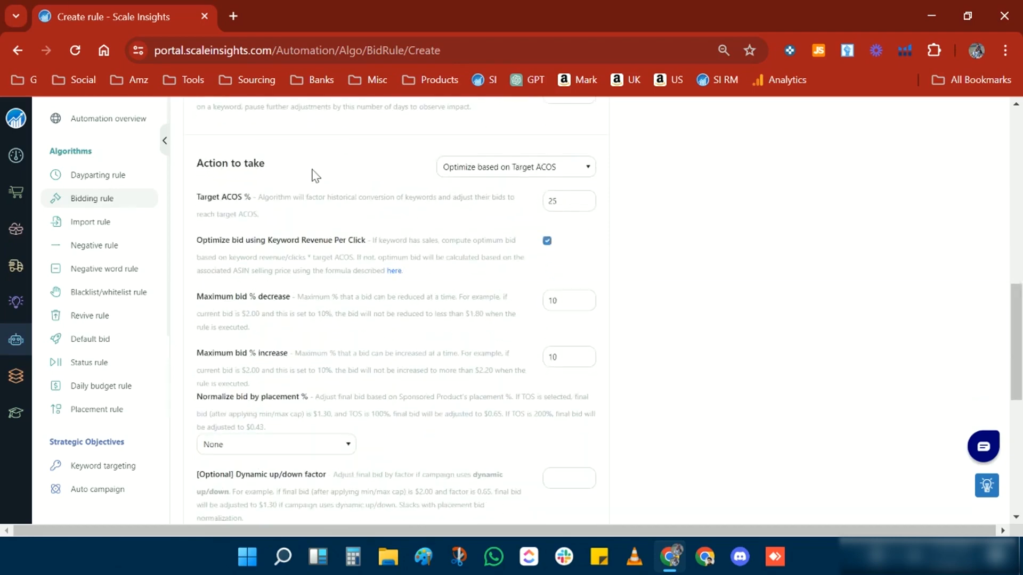
left_click(546, 167)
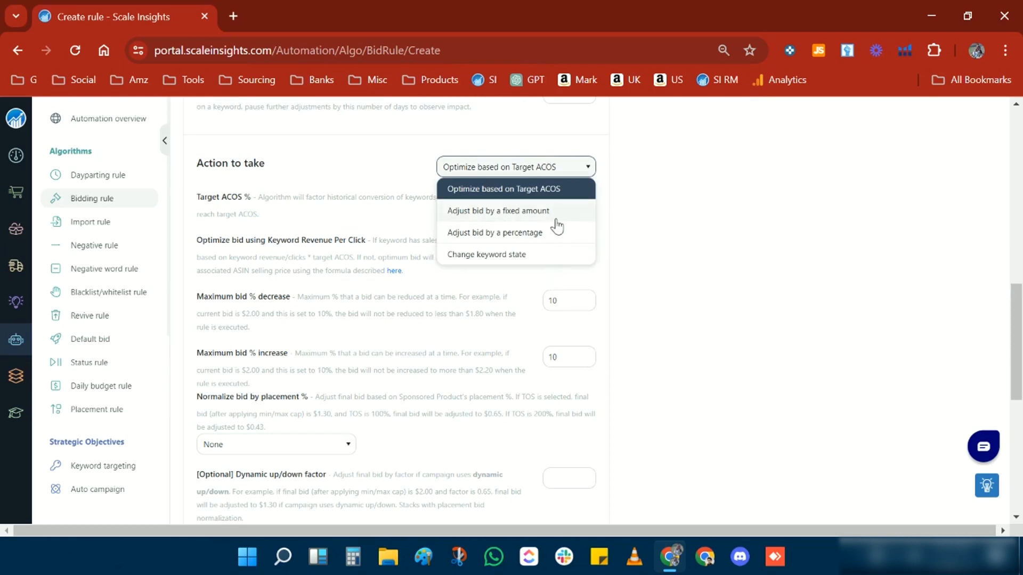
left_click(607, 203)
scroll(593, 223, "down", 6)
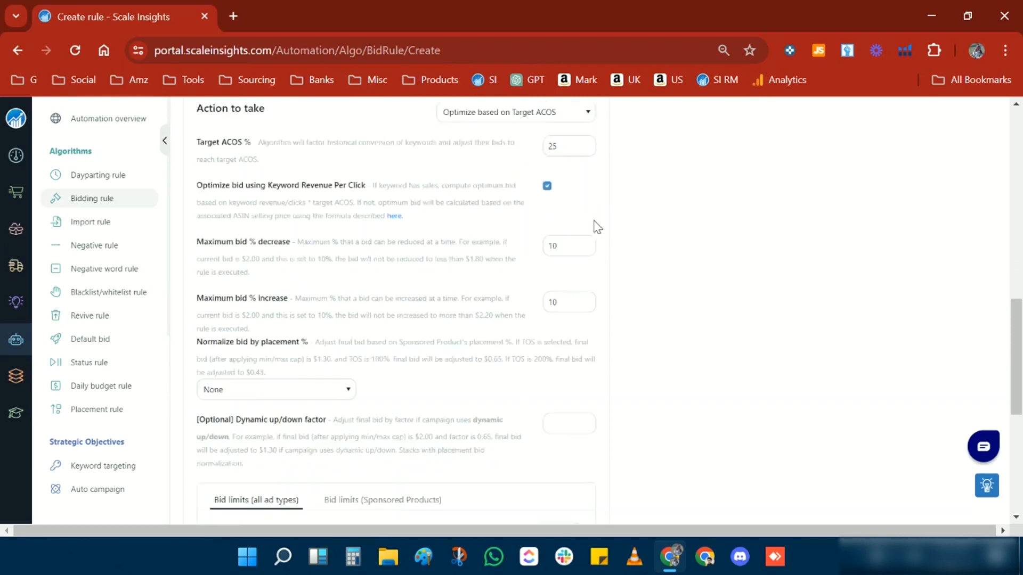
Step: Check which keyword performance criteria are available for the new rule's trigger condition
scroll(563, 302, "up", 15)
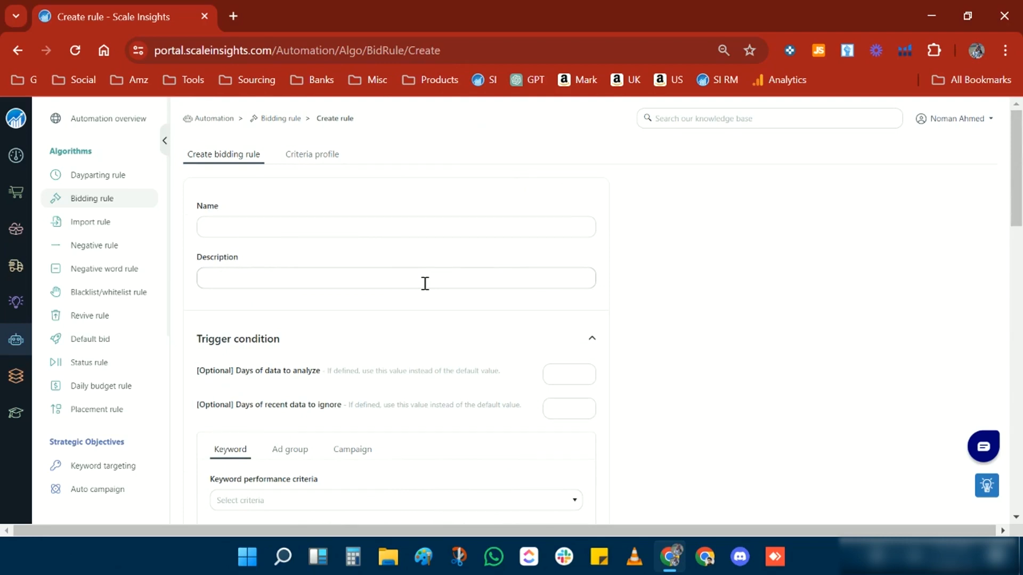
scroll(425, 283, "down", 4)
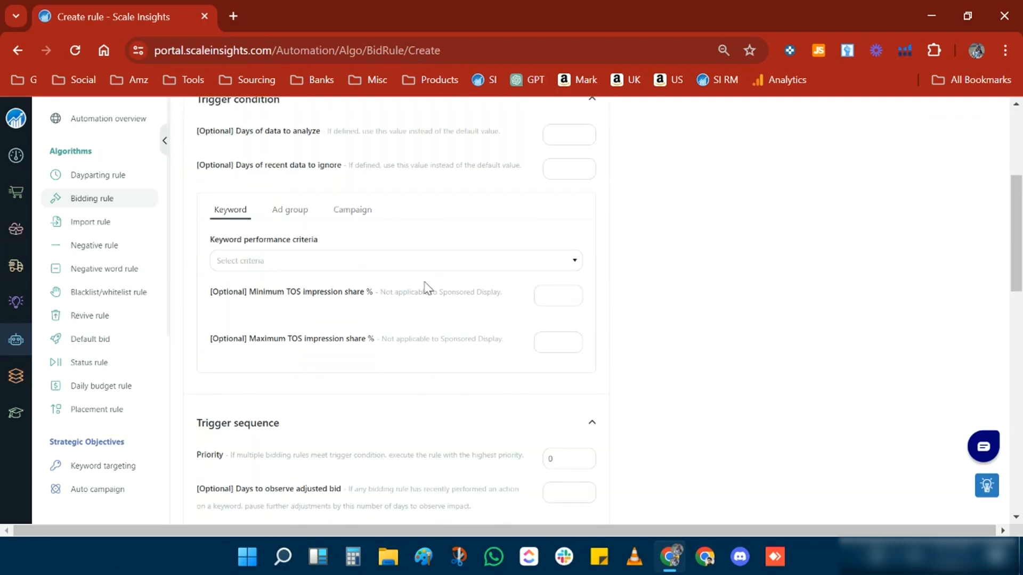
left_click(440, 264)
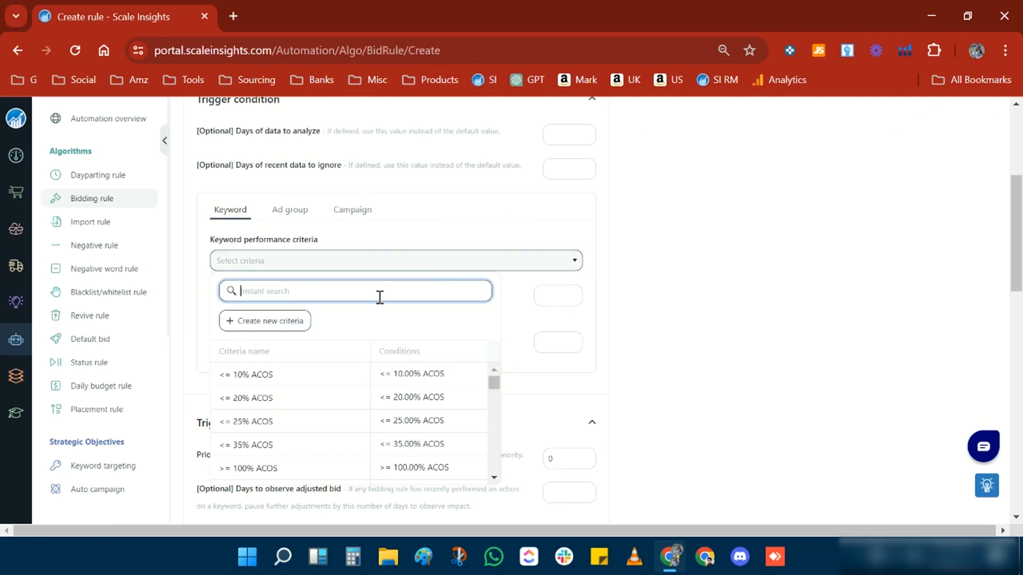
scroll(357, 305, "up", 4)
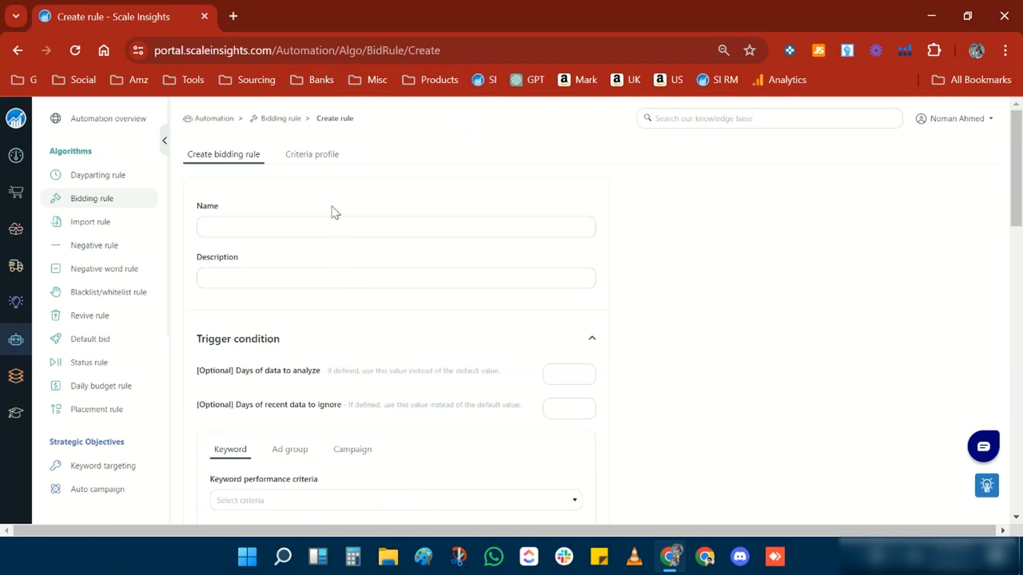
Step: Start a new criteria profile for bidding rules and name it "Tea Set Pause Condition"
left_click(323, 158)
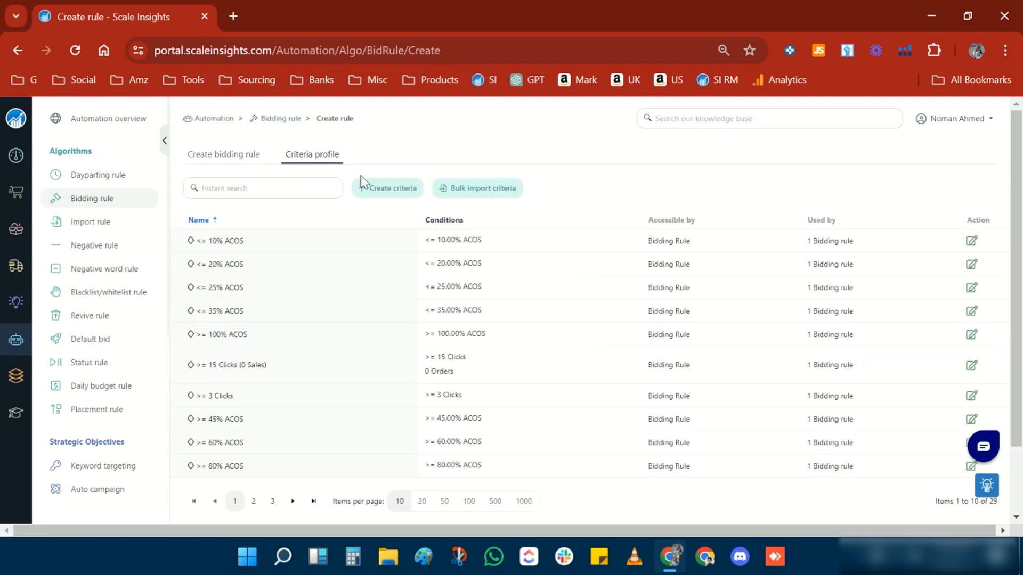
left_click(398, 196)
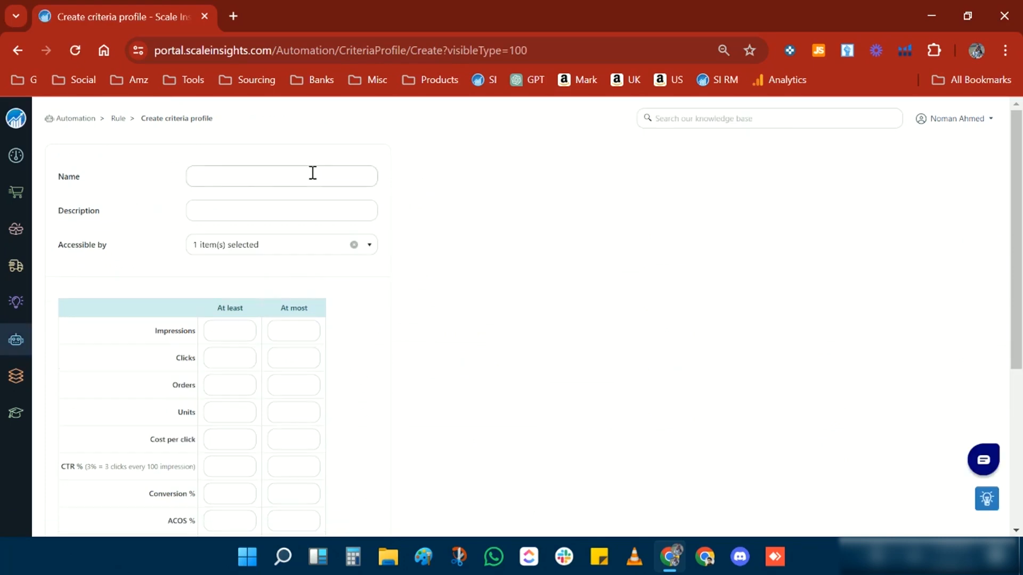
left_click(313, 173)
type("Tea ")
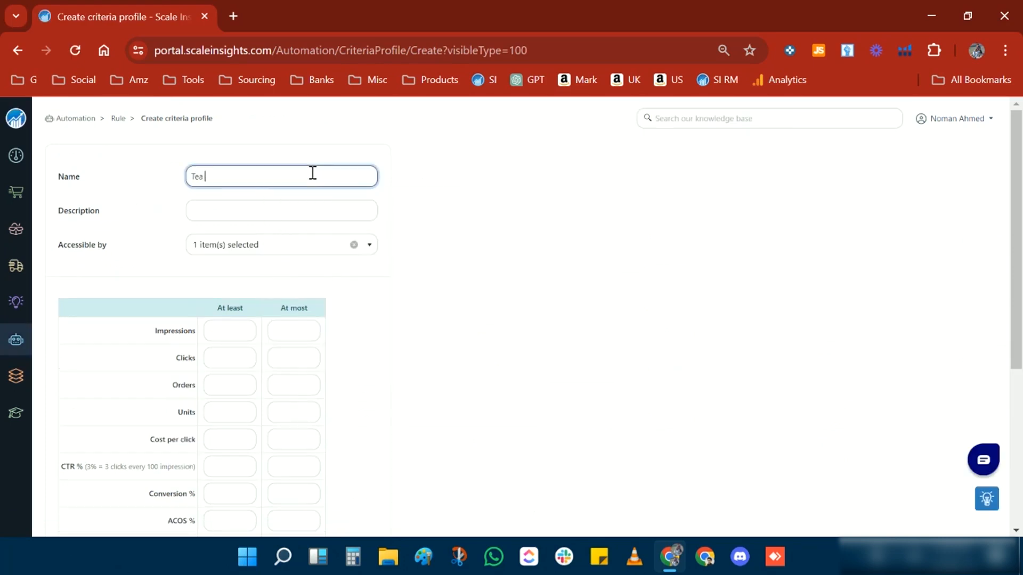
type("Set Pause Condition")
left_click(364, 266)
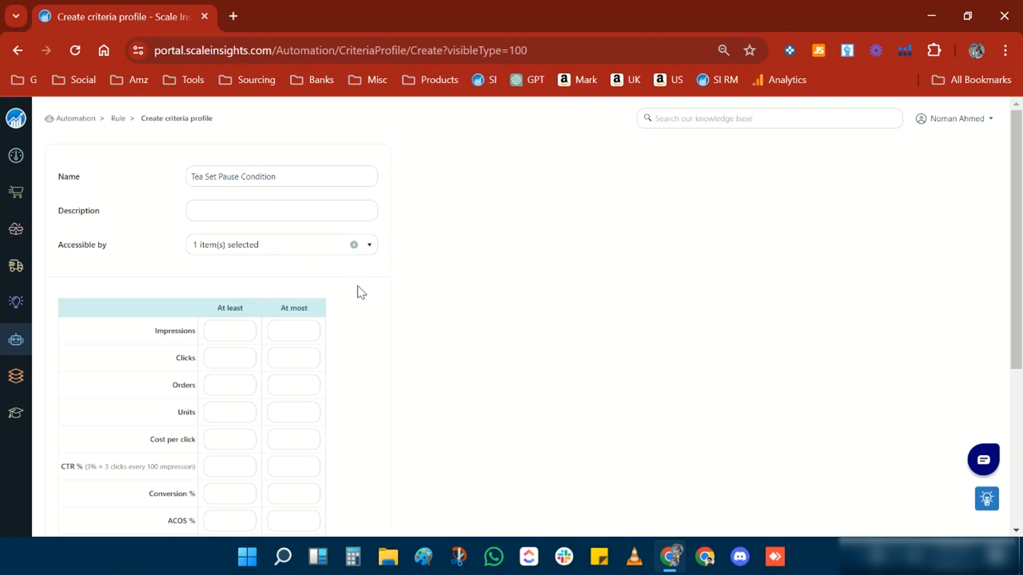
left_click(269, 212)
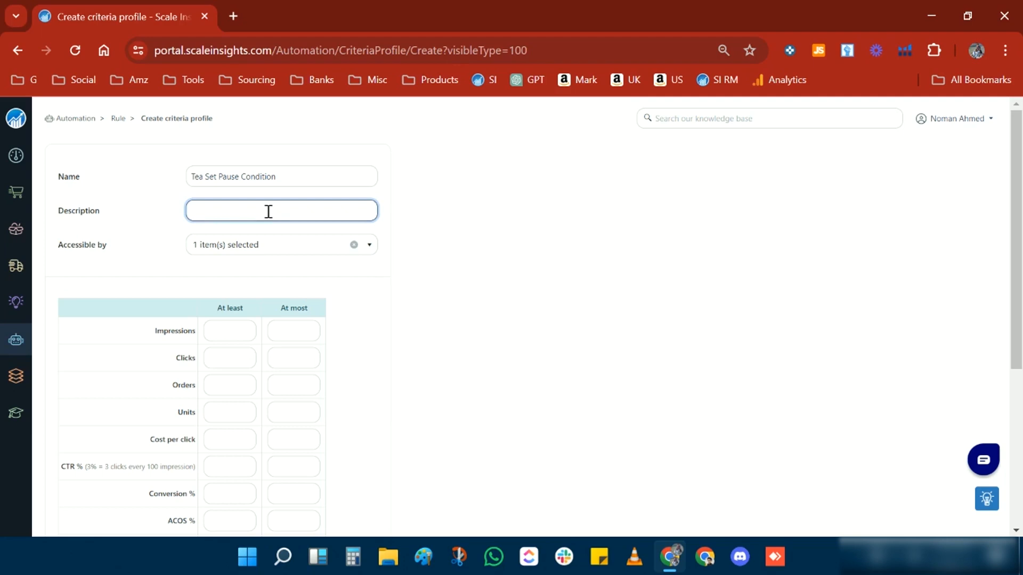
scroll(268, 211, "down", 2)
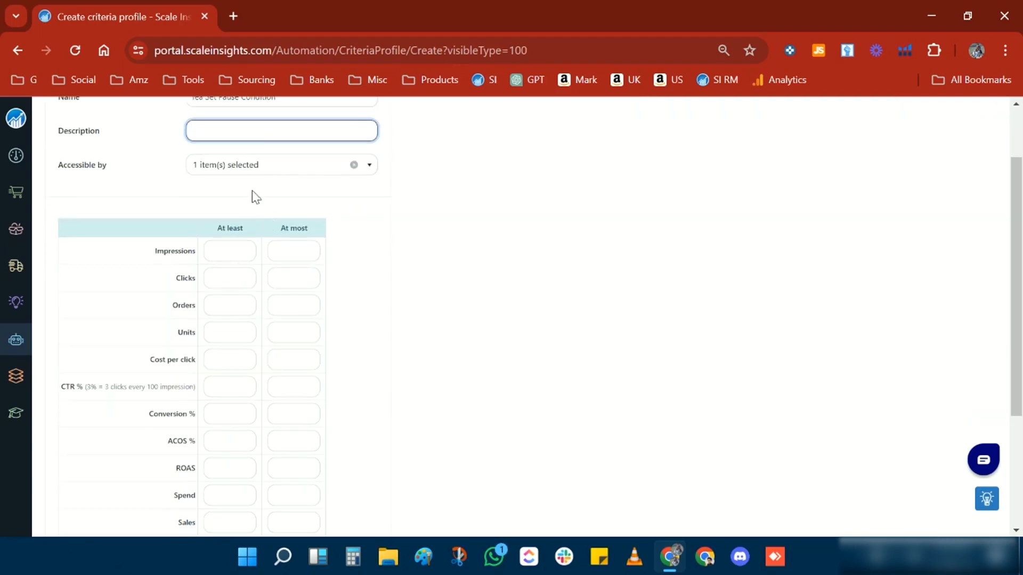
scroll(219, 242, "down", 2)
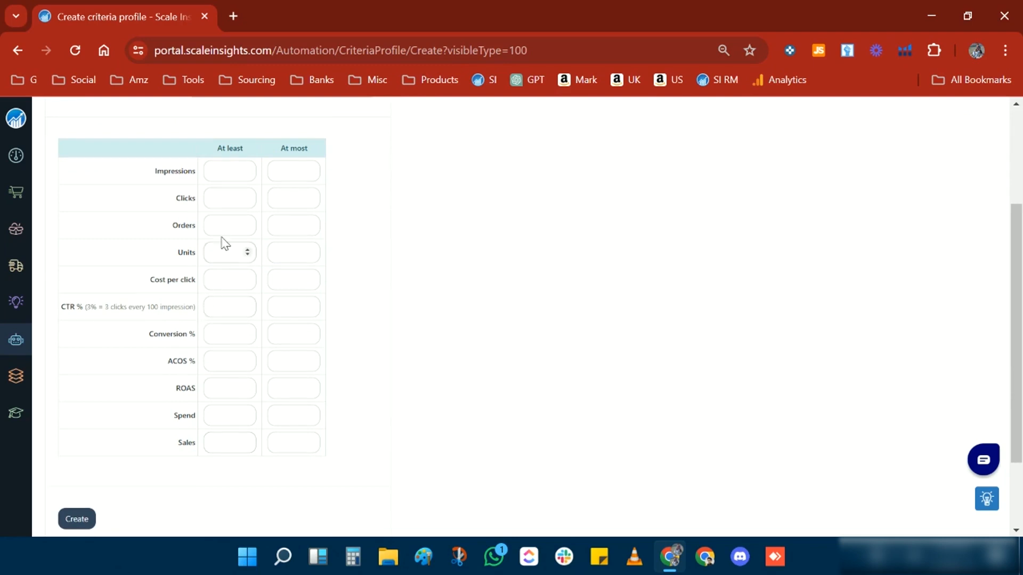
left_click(220, 203)
type("20")
double_click(211, 198)
key("BackSpace")
left_click(288, 205)
type("20")
double_click(275, 198)
key("BackSpace")
Step: Set the criteria to at least 20 clicks and at most 0 orders
left_click(227, 197)
type("20")
left_click_drag(161, 213, 200, 207)
left_click(281, 225)
type("0")
left_click(355, 235)
left_click(286, 224)
Step: Create the Tea Set Pause Condition criteria profile with the entered conditions
scroll(313, 315, "up", 3)
scroll(319, 311, "down", 1)
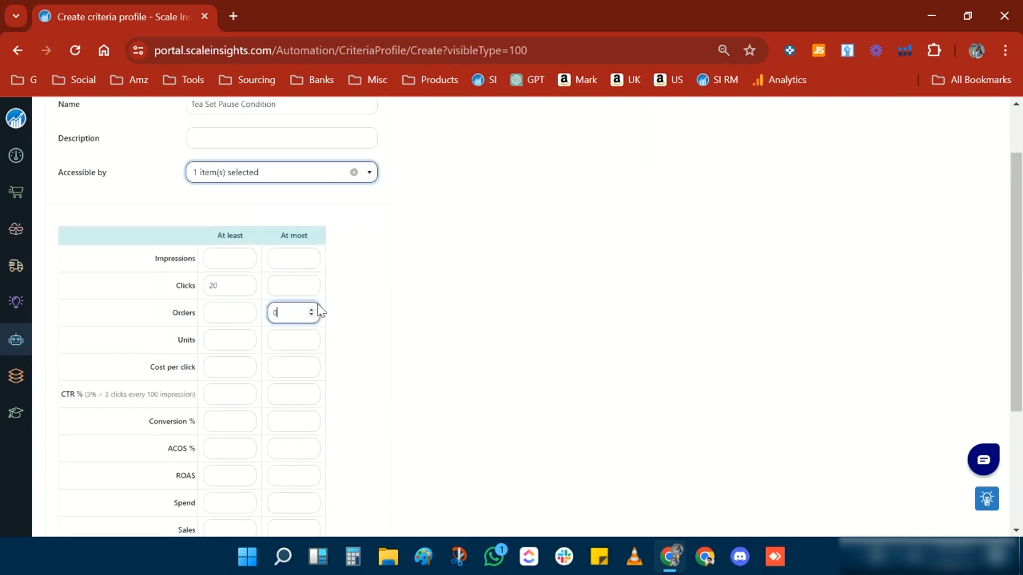
left_click(354, 320)
scroll(315, 306, "down", 3)
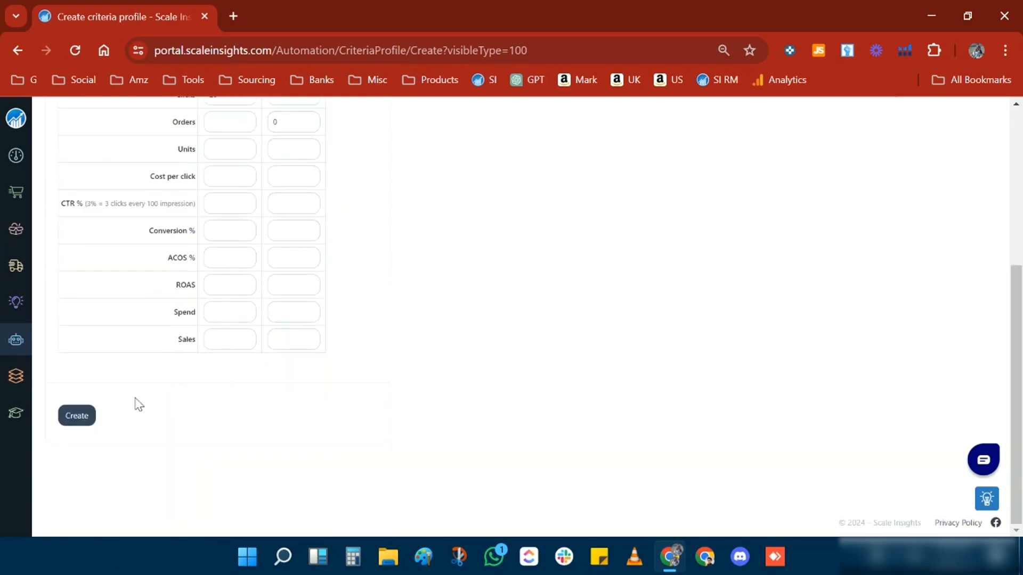
left_click(77, 419)
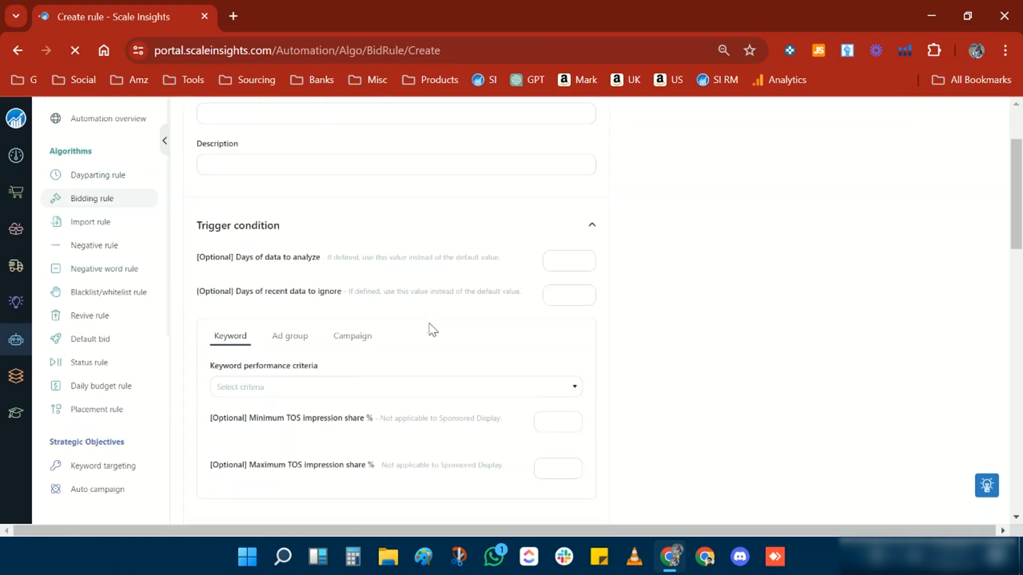
Step: Name the new bidding rule "Tea Set Pause Rule", leaving its description empty
scroll(421, 336, "down", 1)
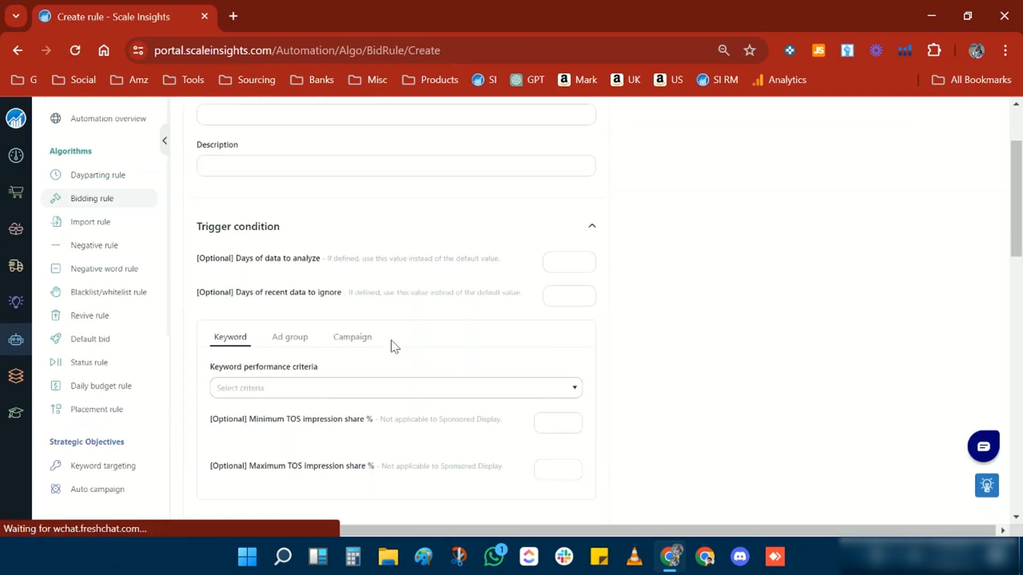
type("Tea")
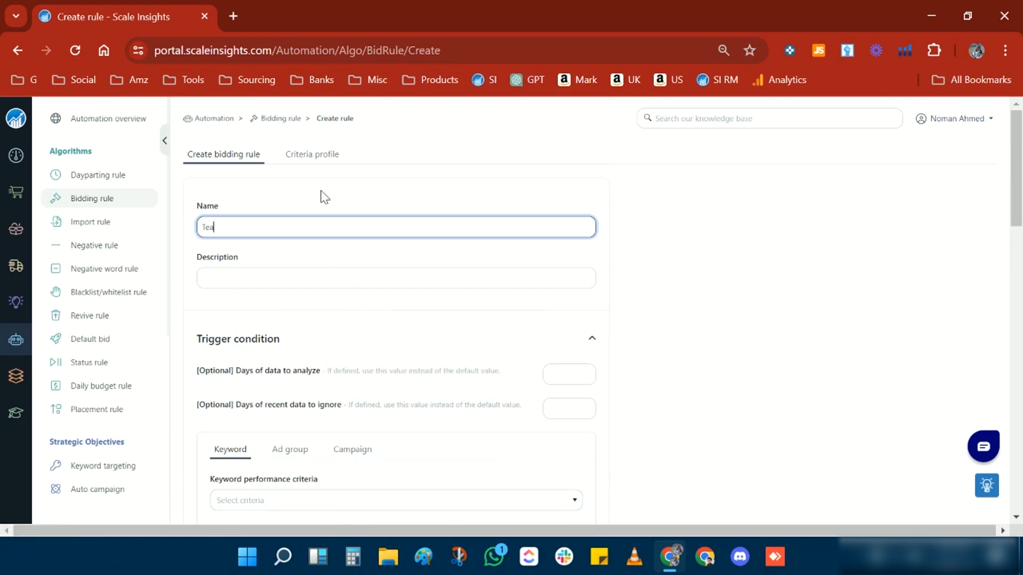
type(" Set Pause Rule")
left_click(340, 273)
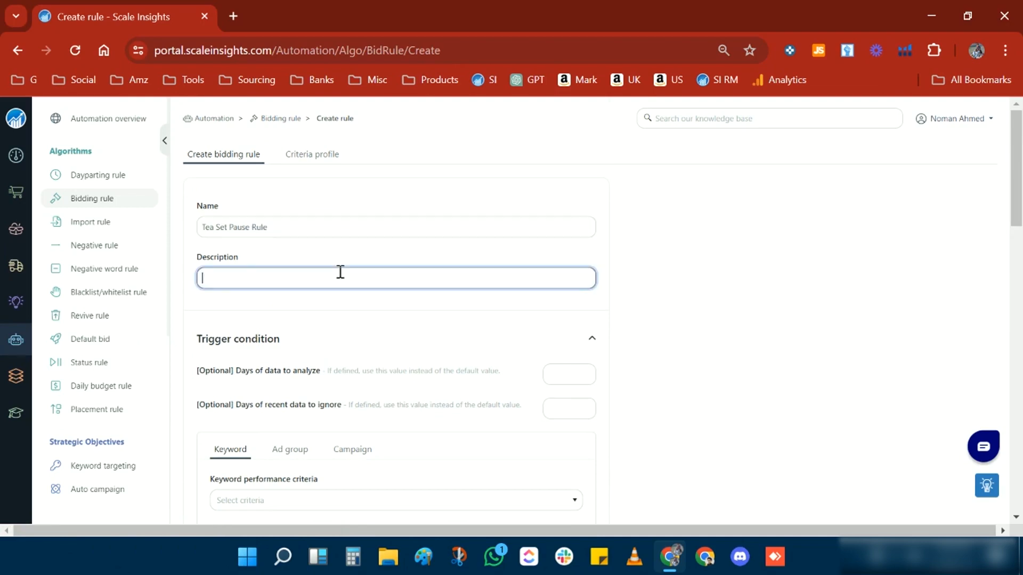
Step: Set the trigger condition's days of data to analyze to 90
scroll(639, 277, "down", 3)
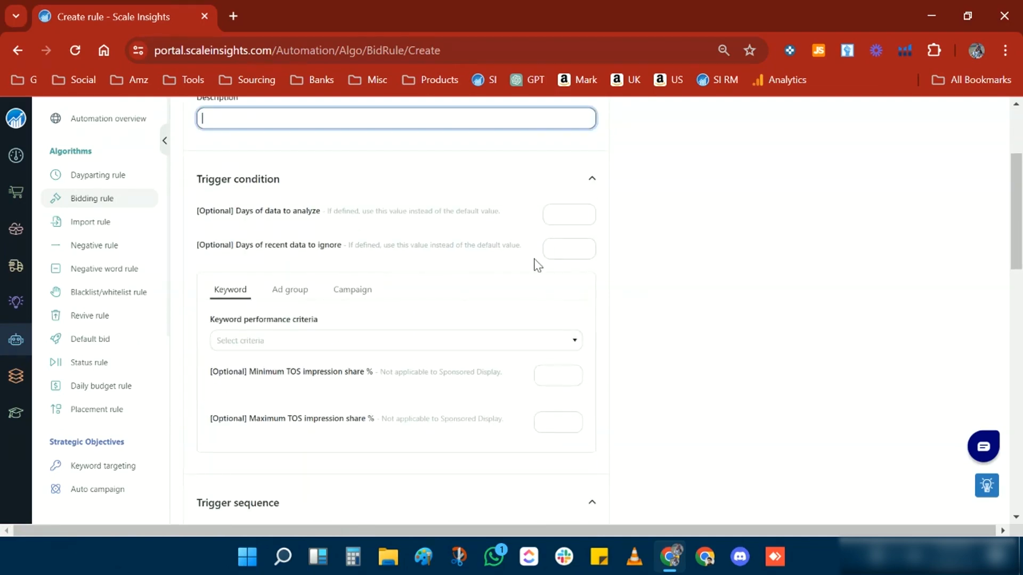
left_click_drag(321, 212, 236, 217)
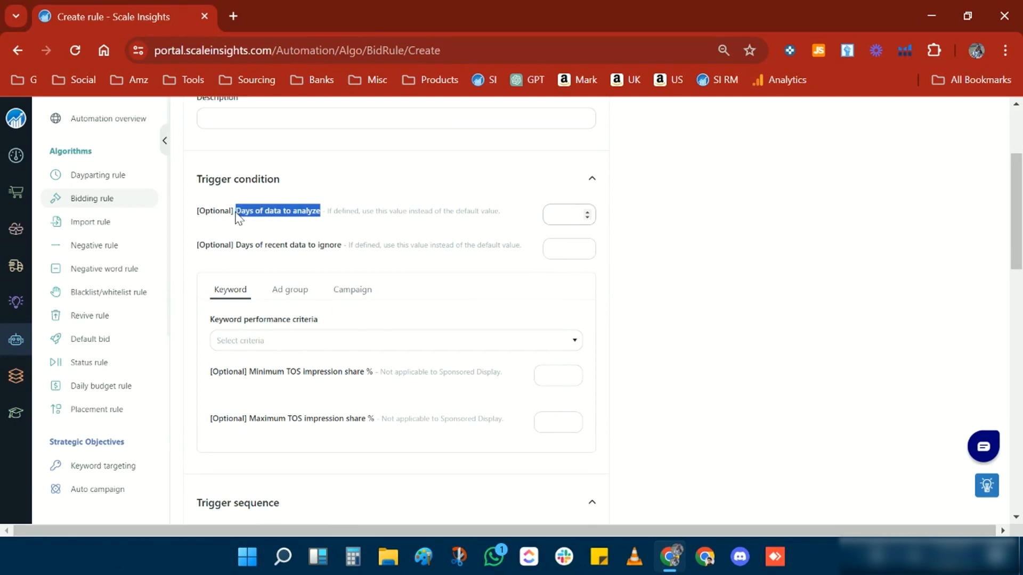
left_click(549, 220)
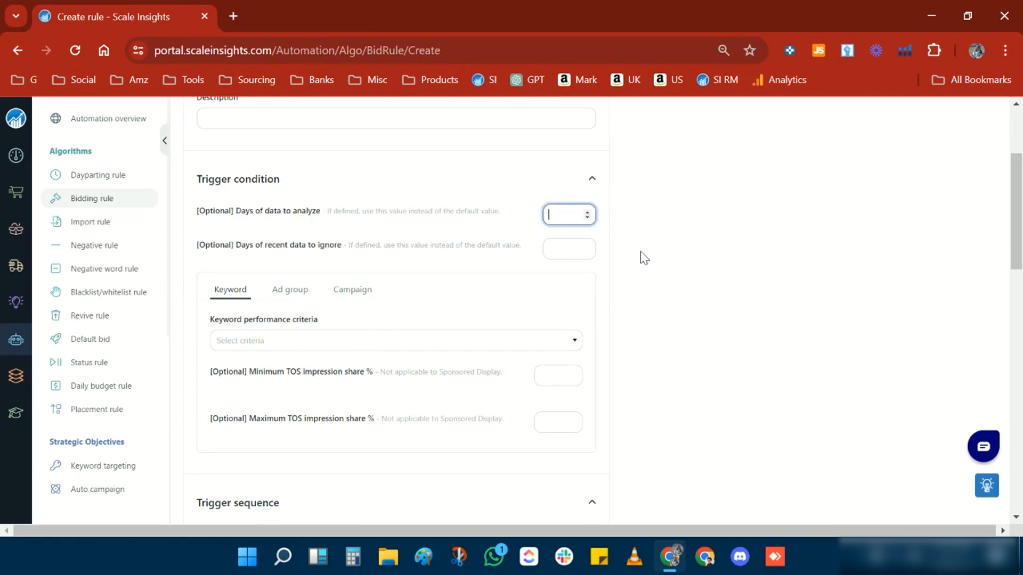
left_click(641, 252)
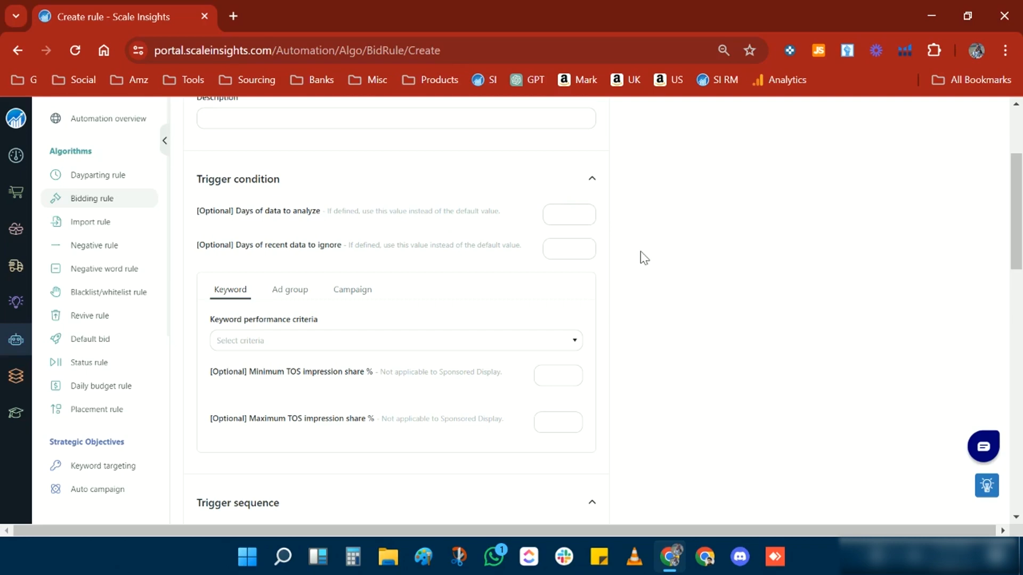
left_click(566, 213)
type("90")
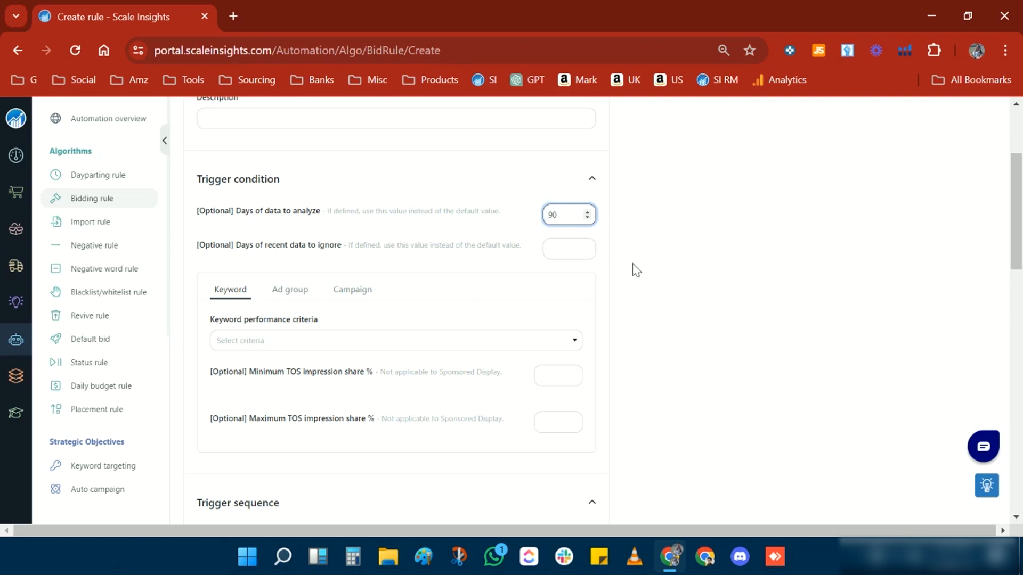
Step: Set the trigger condition's days of recent data to ignore to 2
left_click_drag(341, 245, 258, 249)
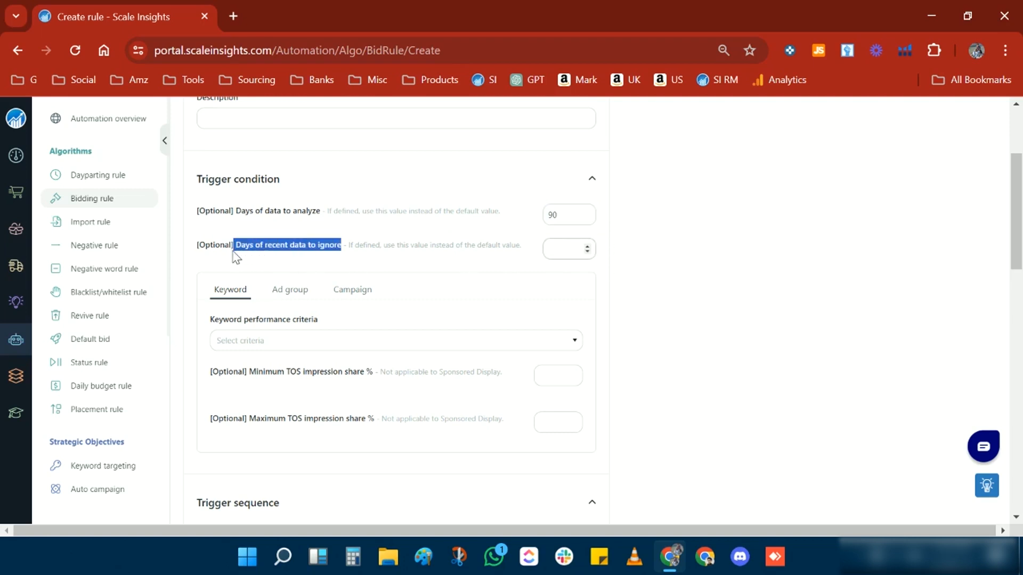
left_click(362, 273)
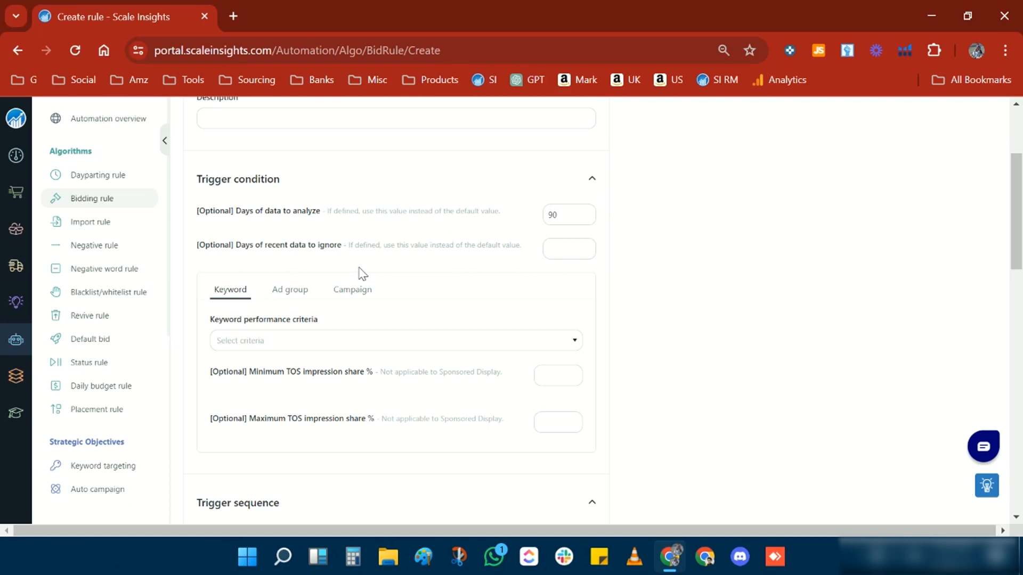
left_click(569, 252)
type("2")
double_click(567, 249)
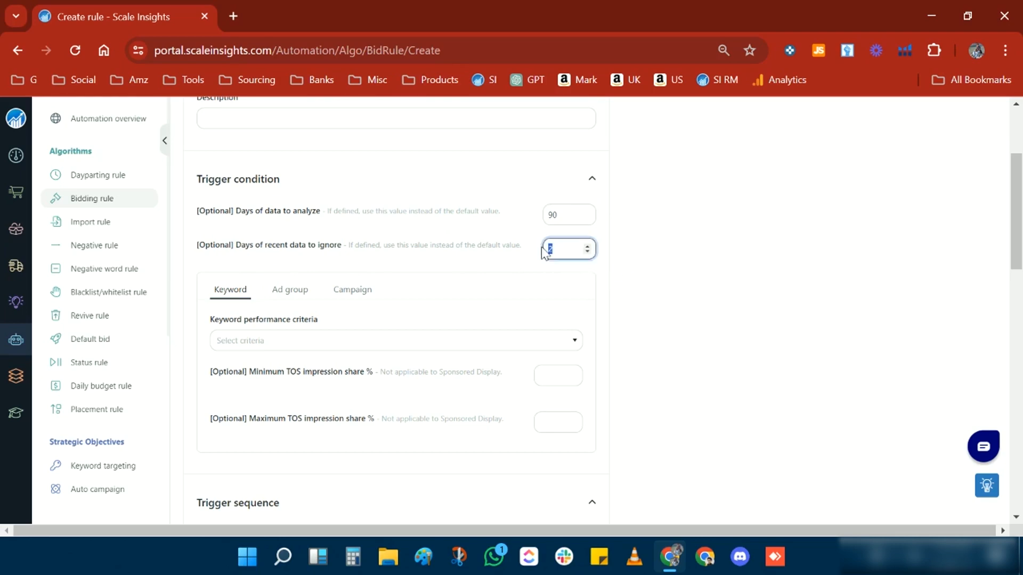
left_click(620, 279)
Step: Find and choose Tea Set Pause Condition as the rule's keyword performance criteria
scroll(301, 263, "down", 2)
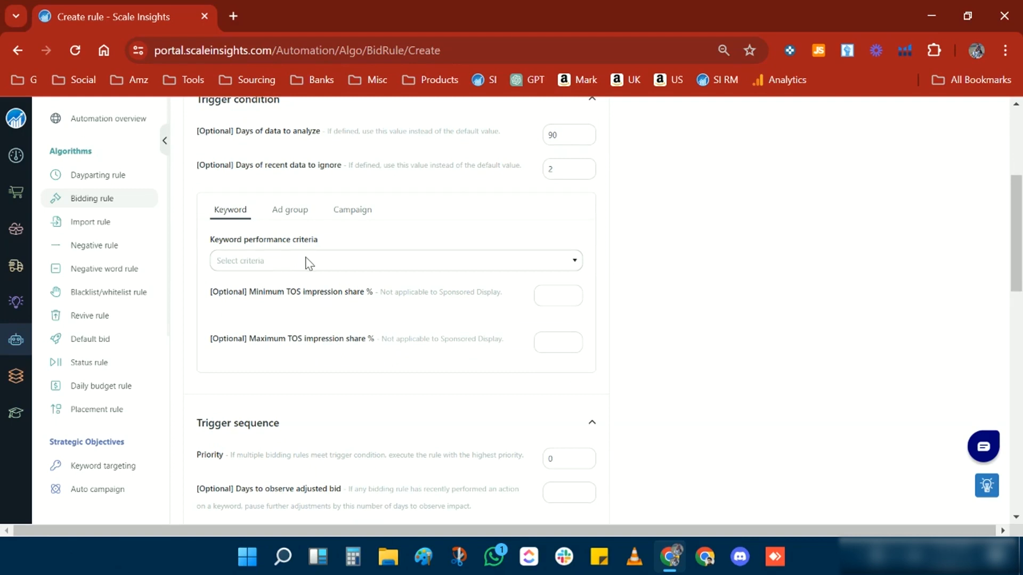
left_click(308, 260)
type("tea")
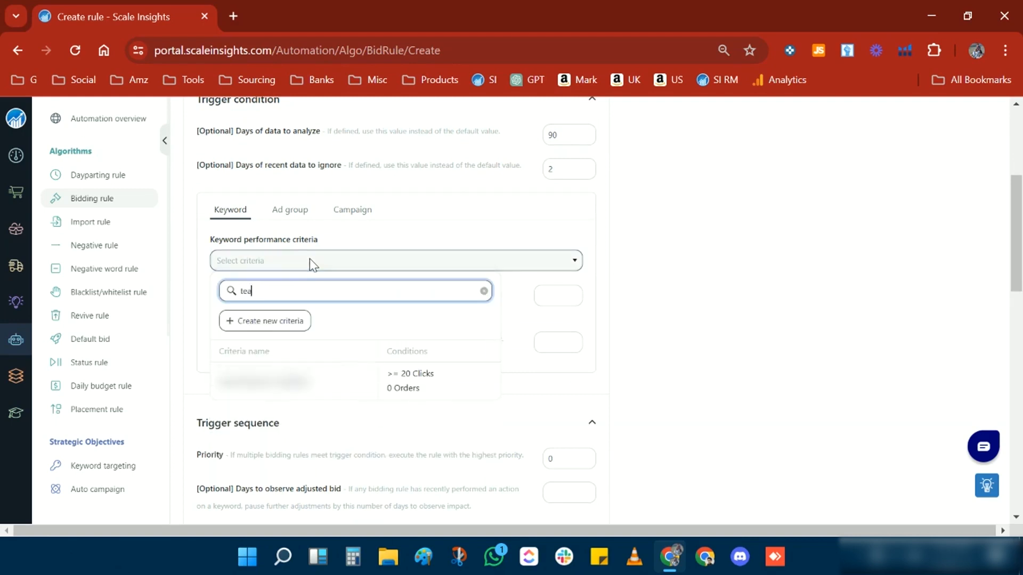
left_click(306, 393)
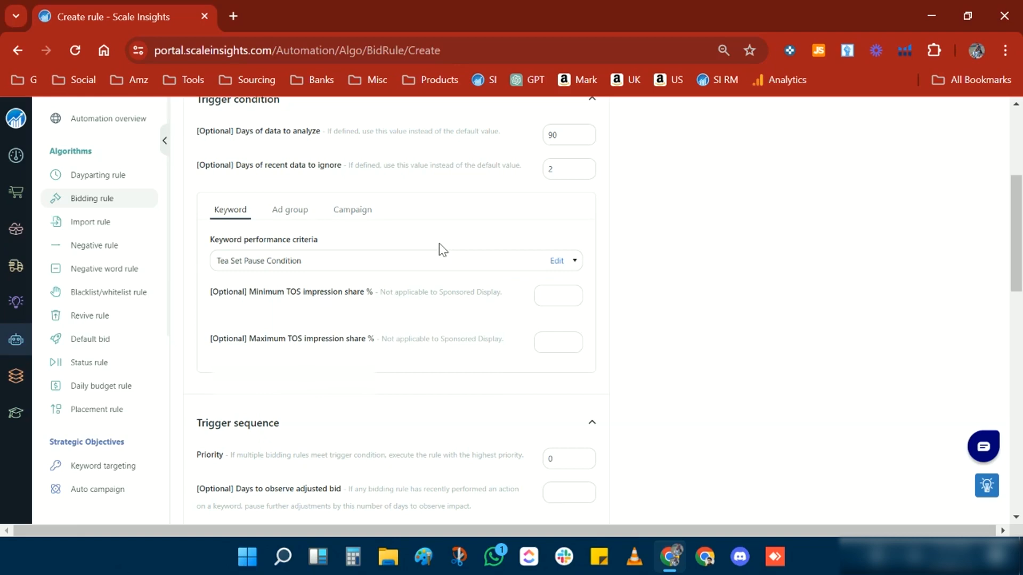
scroll(498, 302, "up", 2)
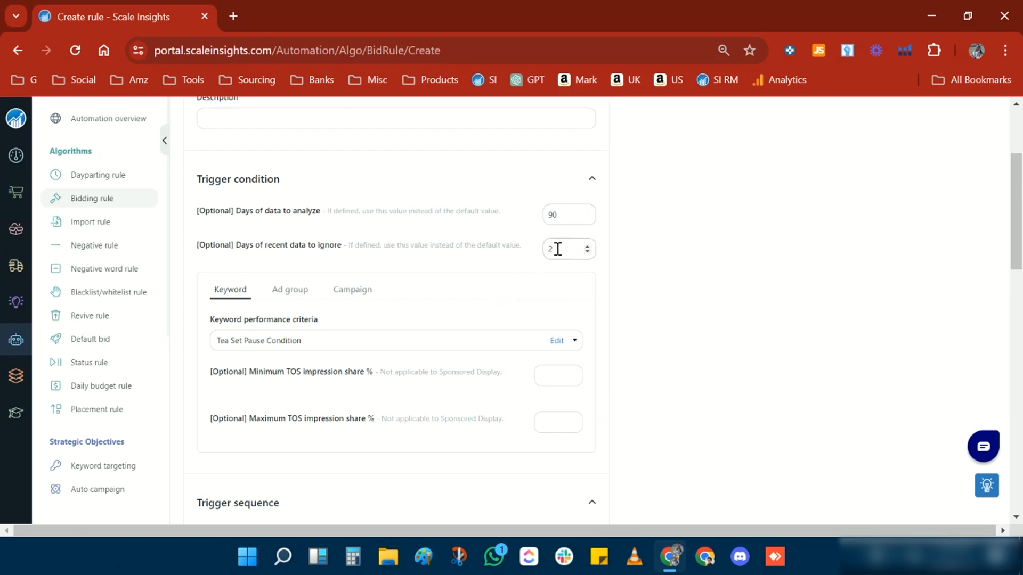
Step: Set the trigger sequence's priority to 100 and the days to observe adjusted bid to 1
scroll(554, 256, "down", 3)
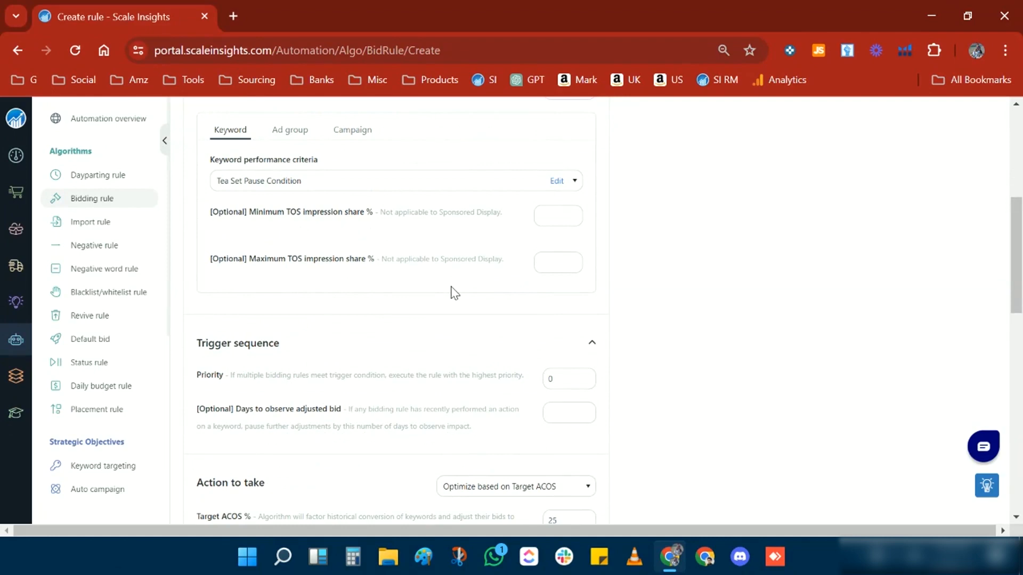
scroll(454, 292, "down", 3)
double_click(545, 221)
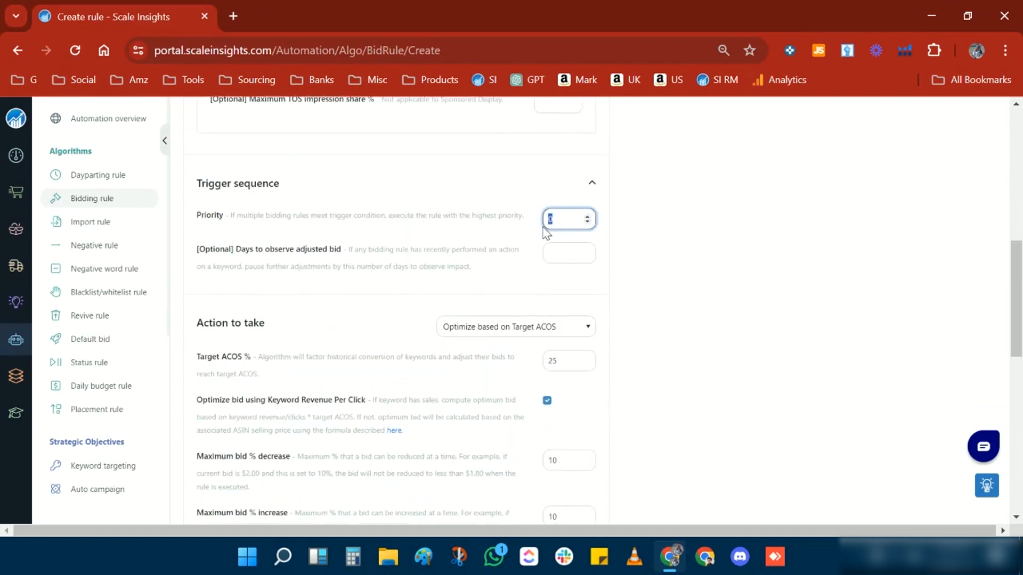
type("100")
left_click(693, 234)
left_click_drag(343, 246, 263, 259)
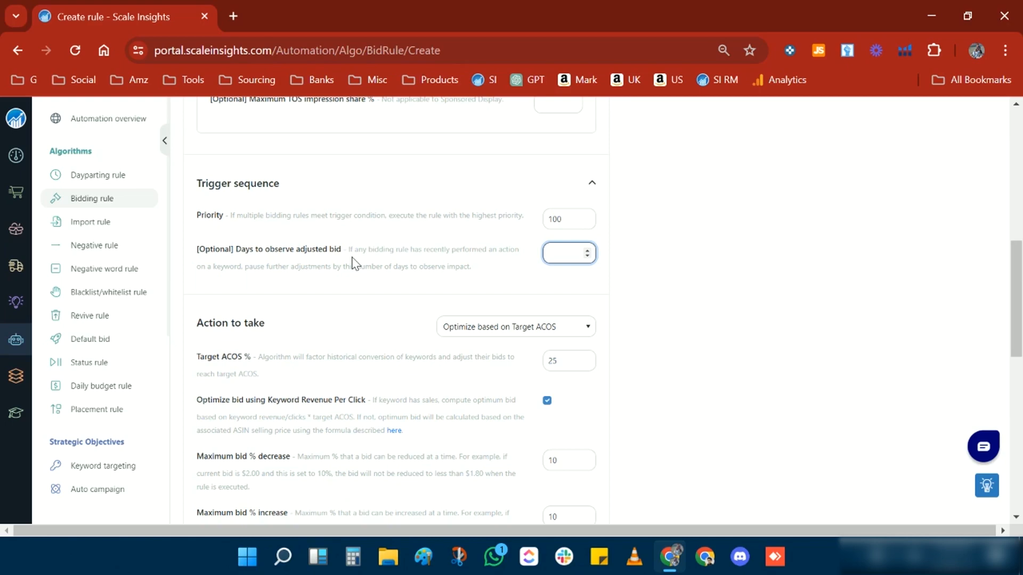
type("1")
left_click(573, 277)
Step: Set the rule's action to Change keyword state with state change Paused, and create the rule
left_click_drag(197, 243, 288, 245)
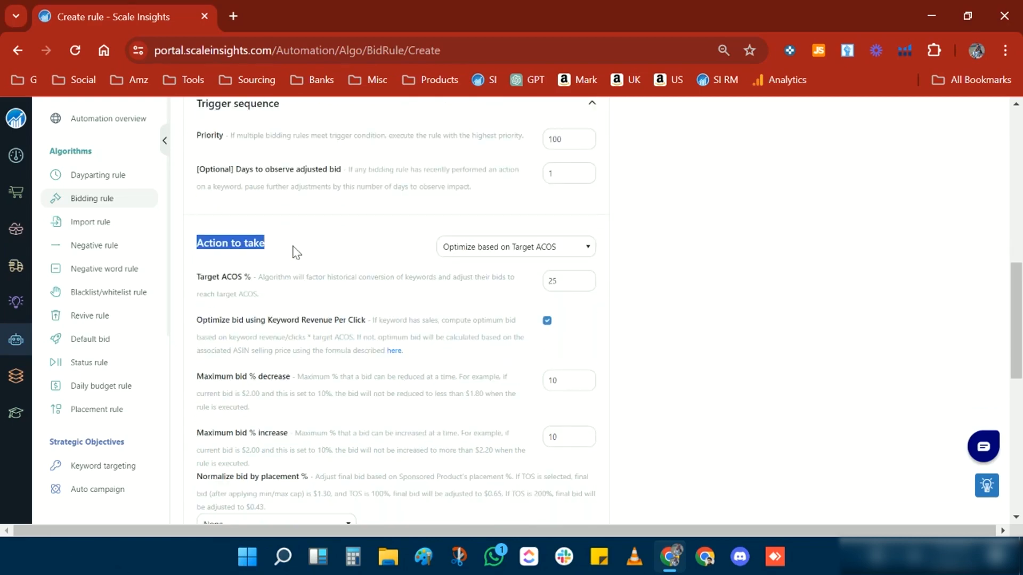
scroll(297, 252, "up", 6)
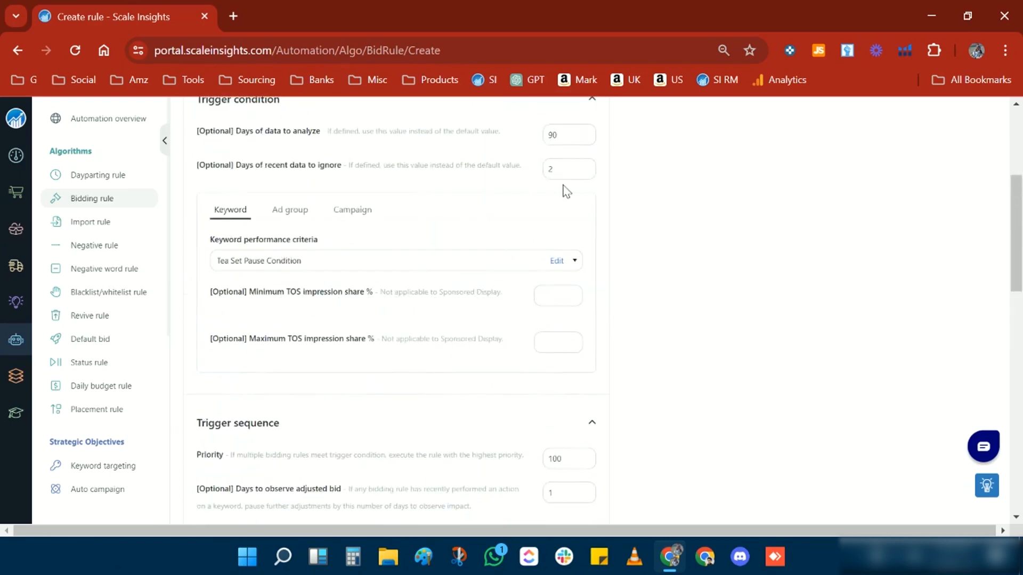
scroll(415, 249, "down", 7)
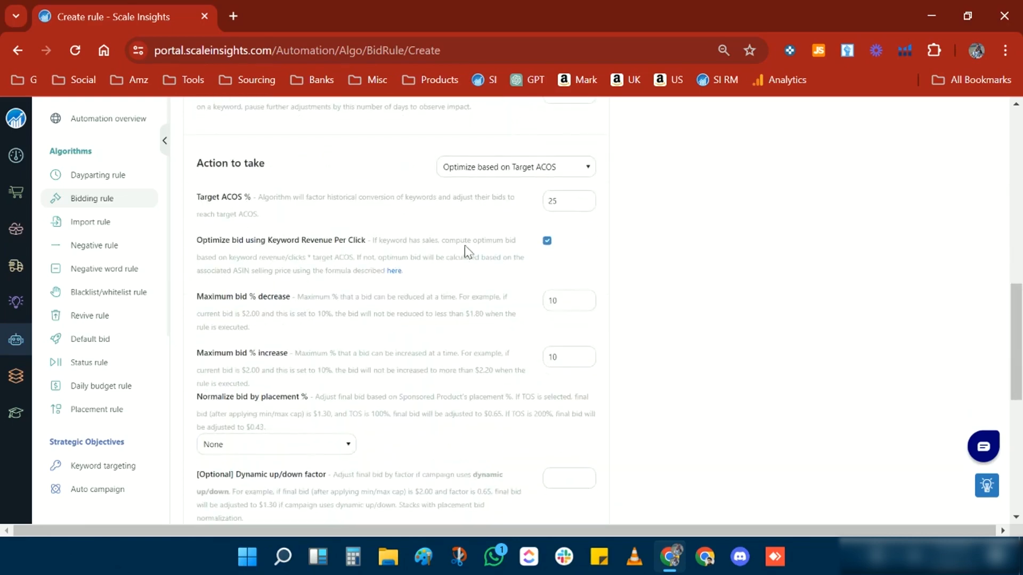
left_click(573, 173)
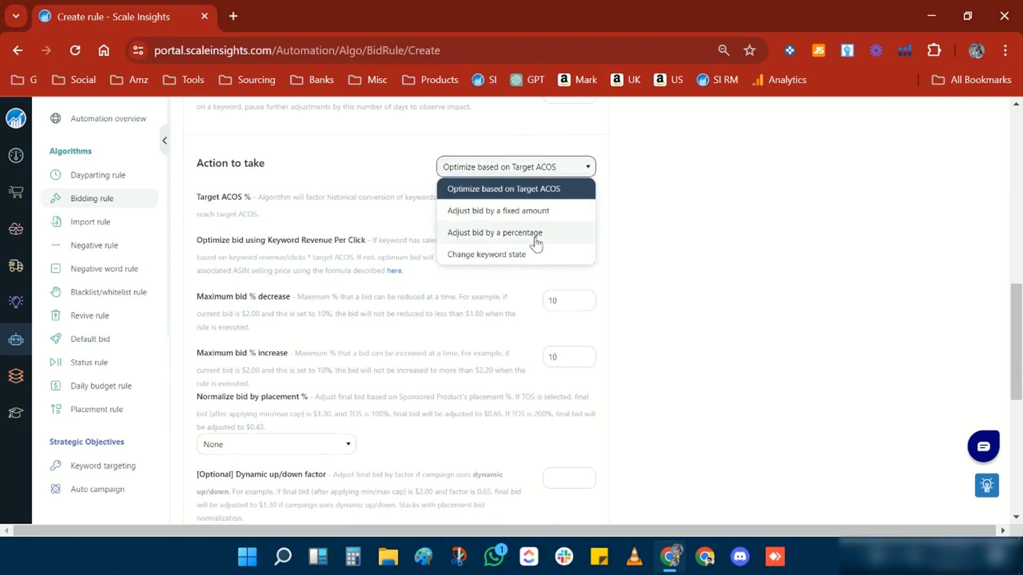
left_click(522, 254)
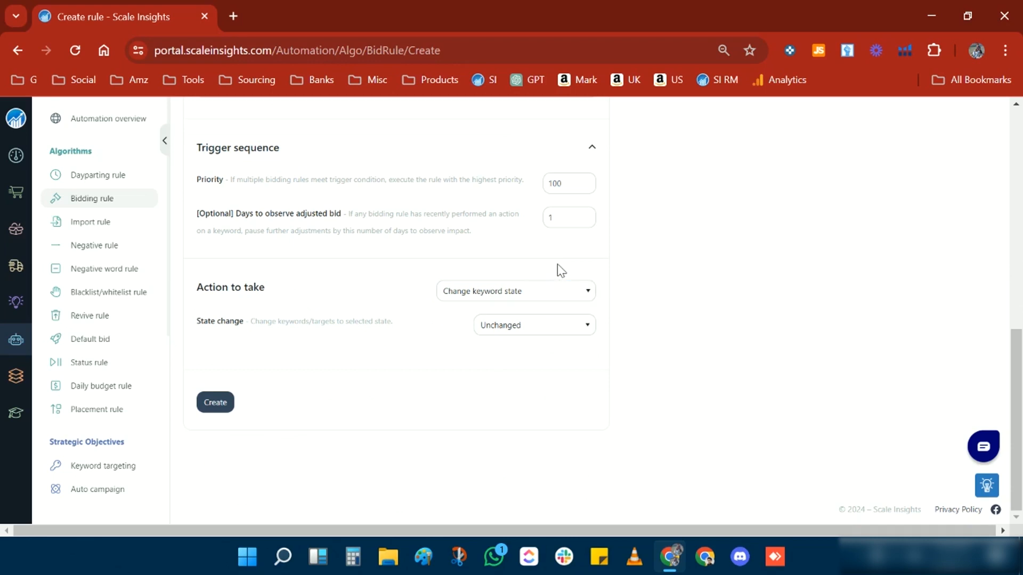
left_click(557, 326)
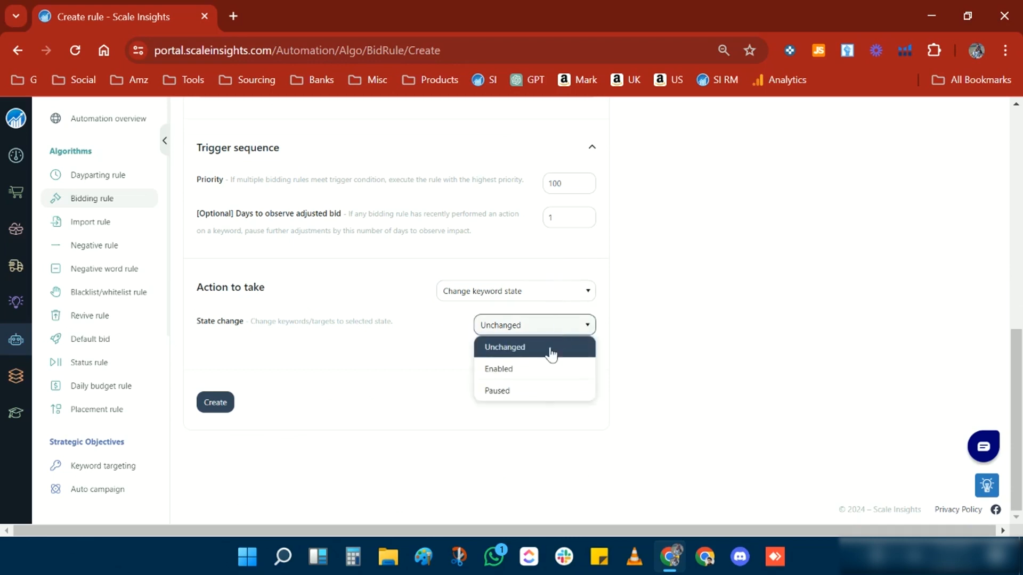
left_click(528, 391)
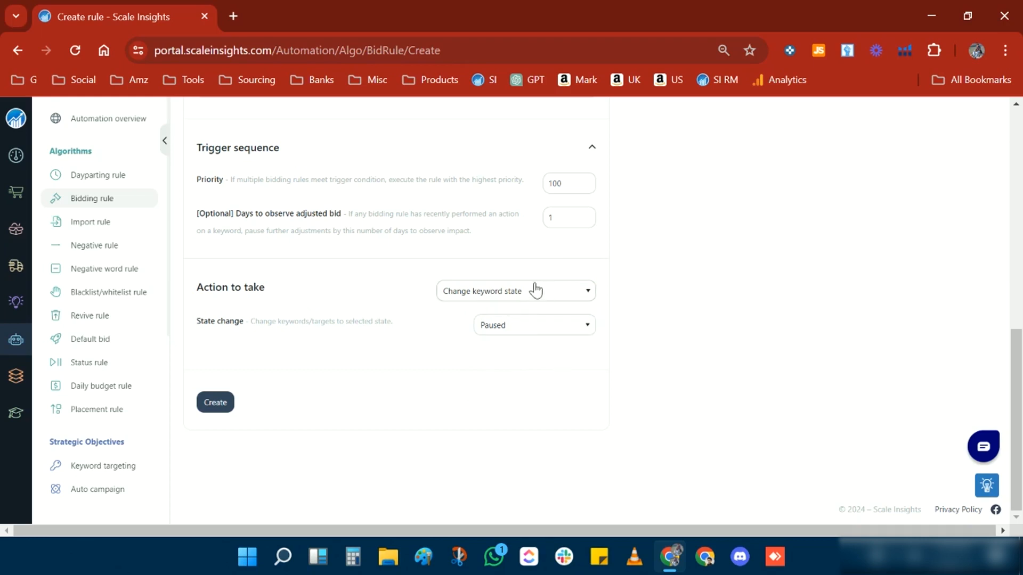
left_click(480, 293)
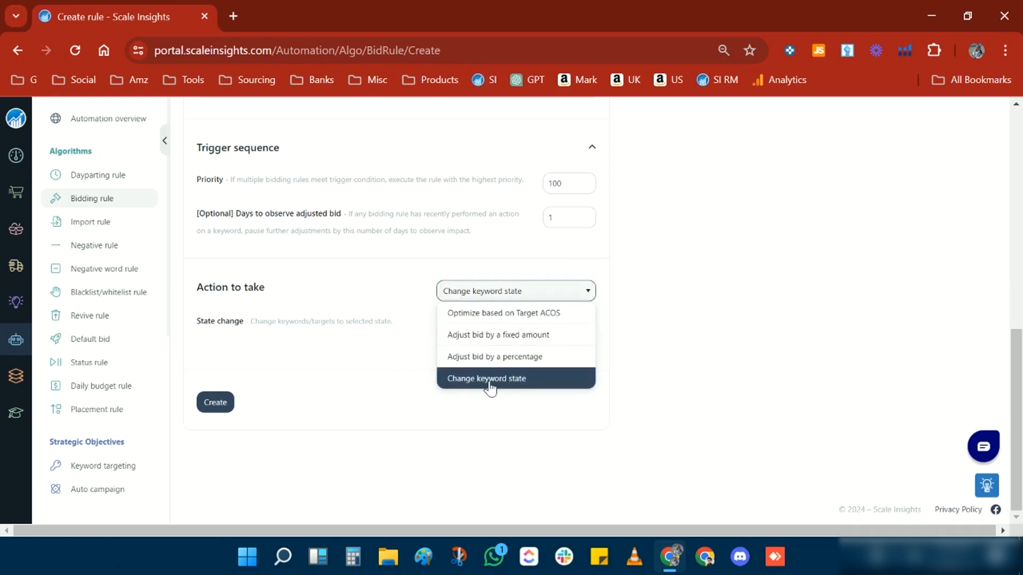
left_click(668, 339)
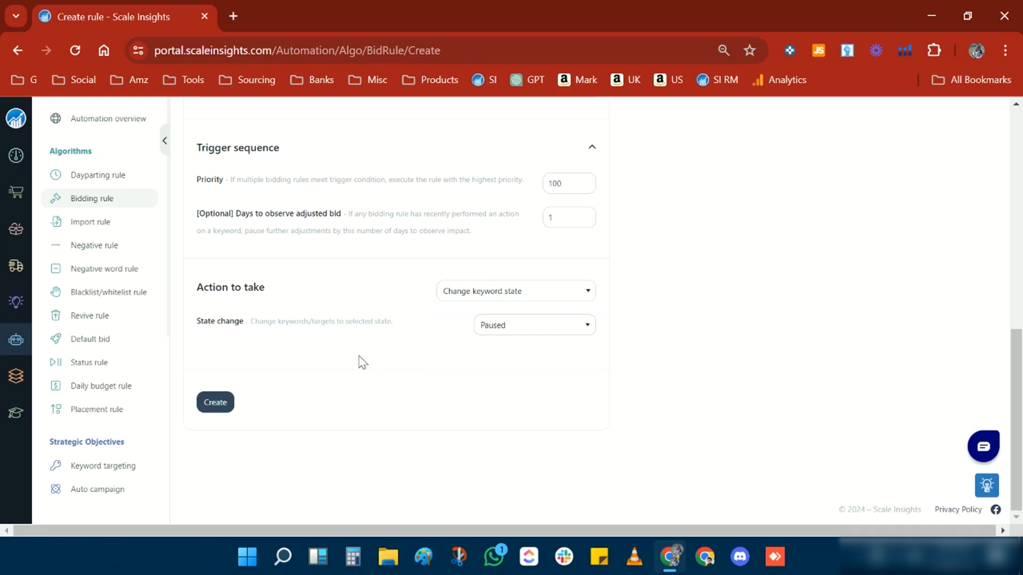
left_click(216, 403)
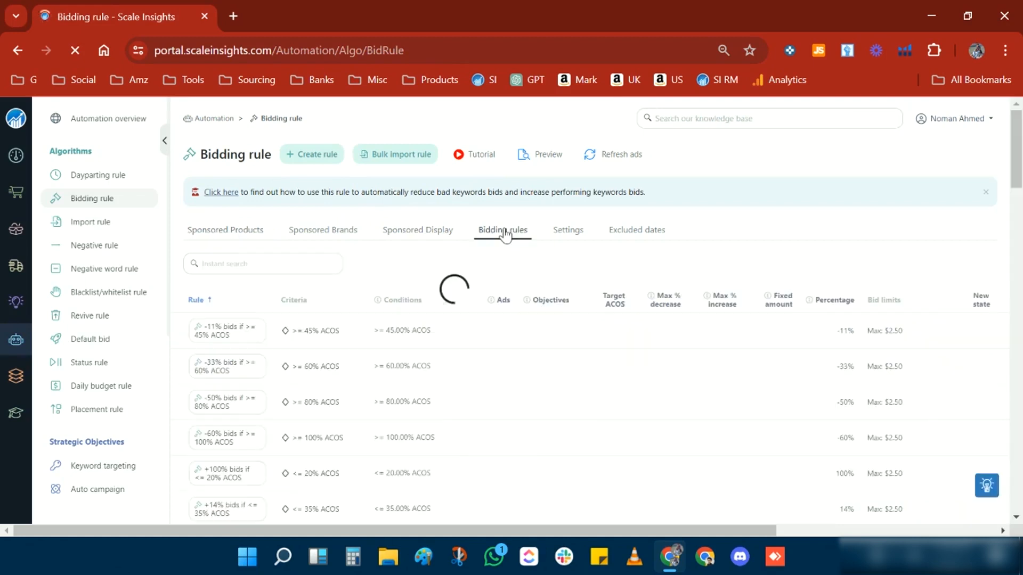
Step: Search the bidding rules for "Tea" and review the conditions of the Tea Set Pause Rule
left_click(301, 262)
type("tea")
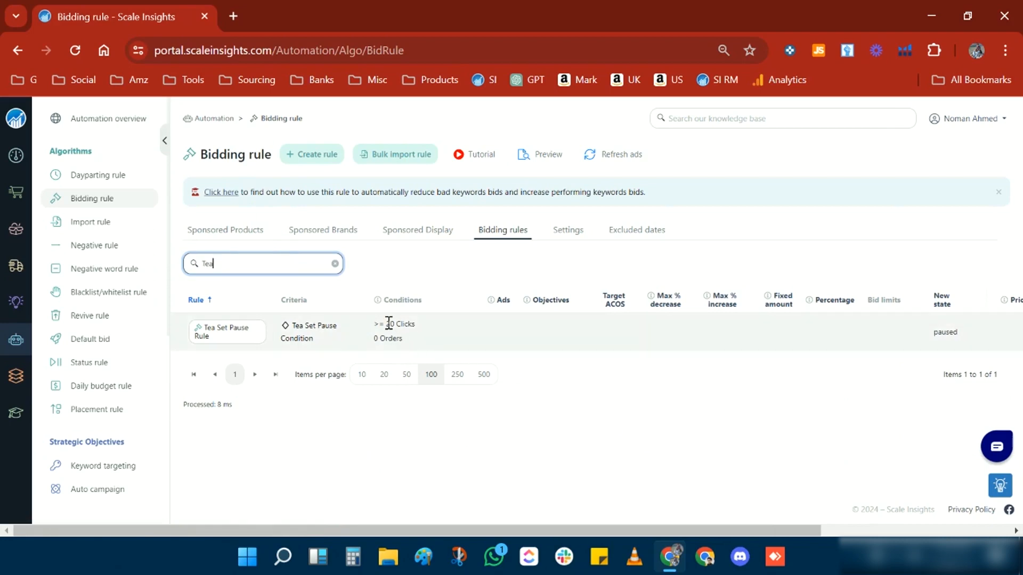
left_click_drag(387, 324, 415, 326)
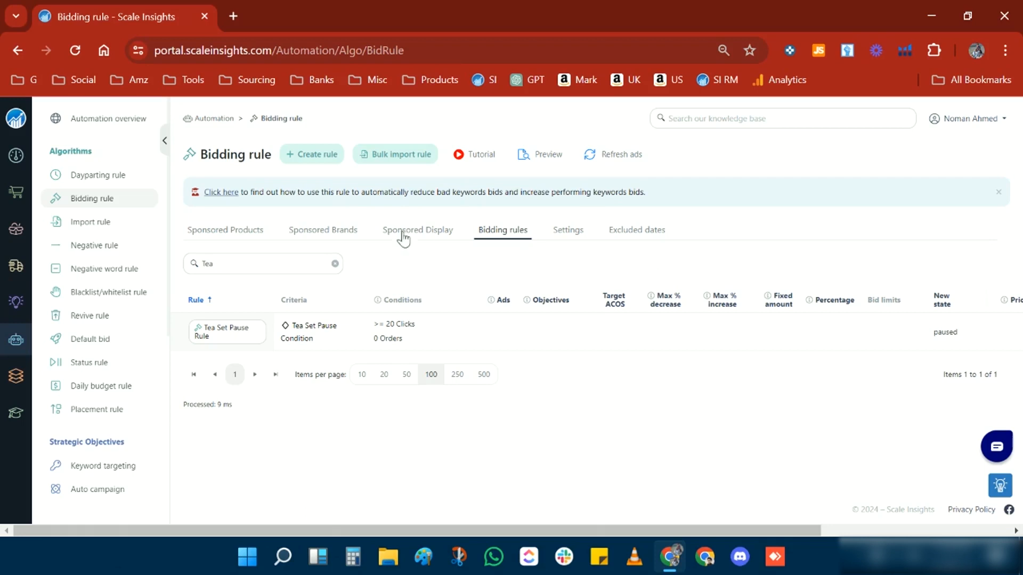
Step: Start another criteria profile from a new bidding rule and name it "Tea set Untested Keywords"
left_click(312, 154)
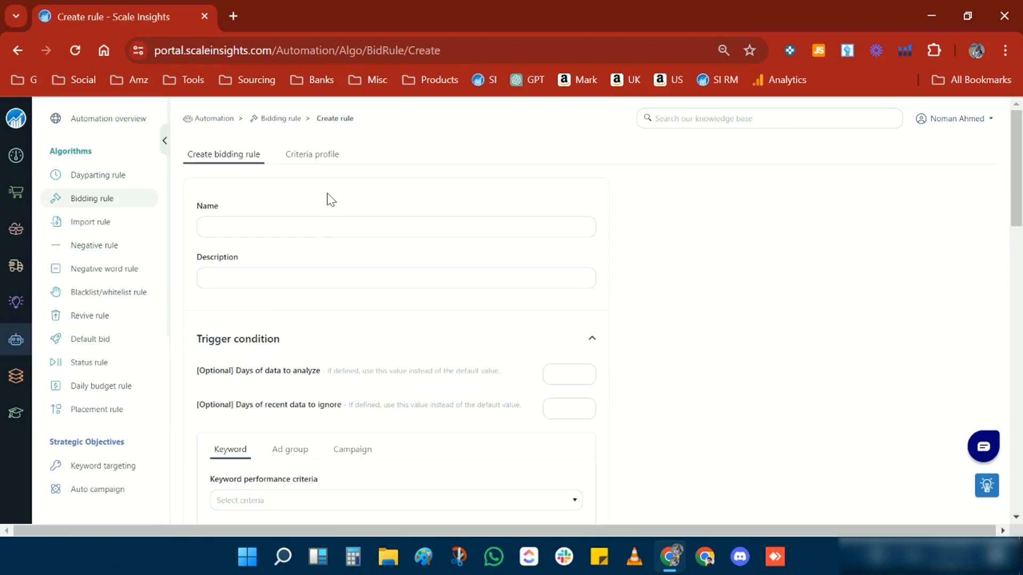
left_click(327, 159)
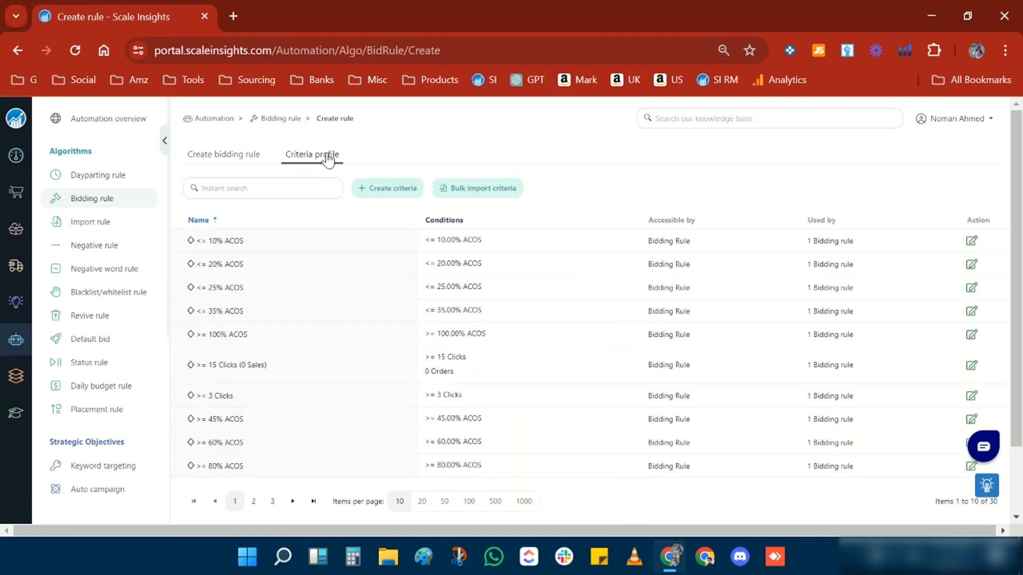
left_click(411, 193)
left_click(281, 176)
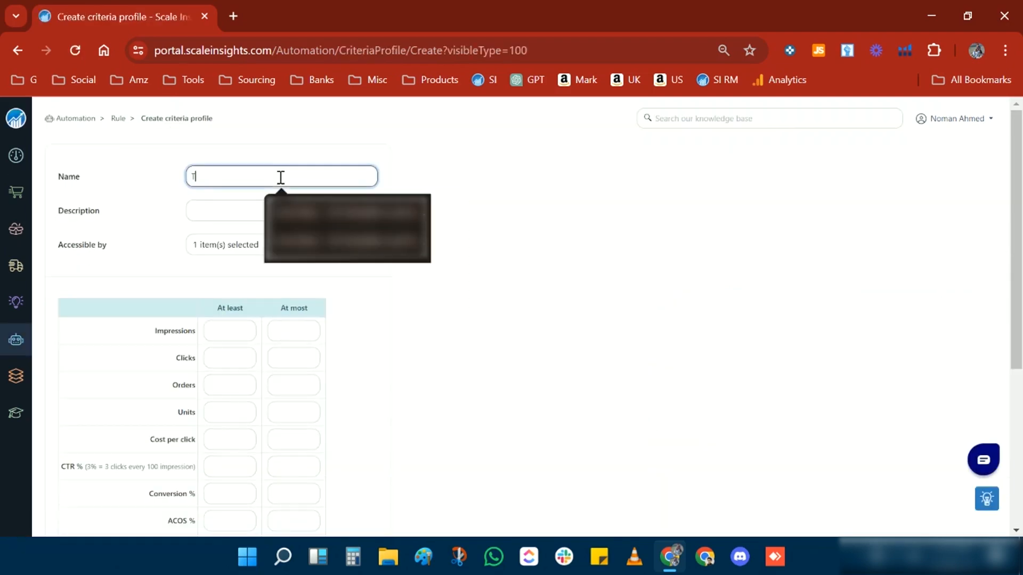
type("Tea set ")
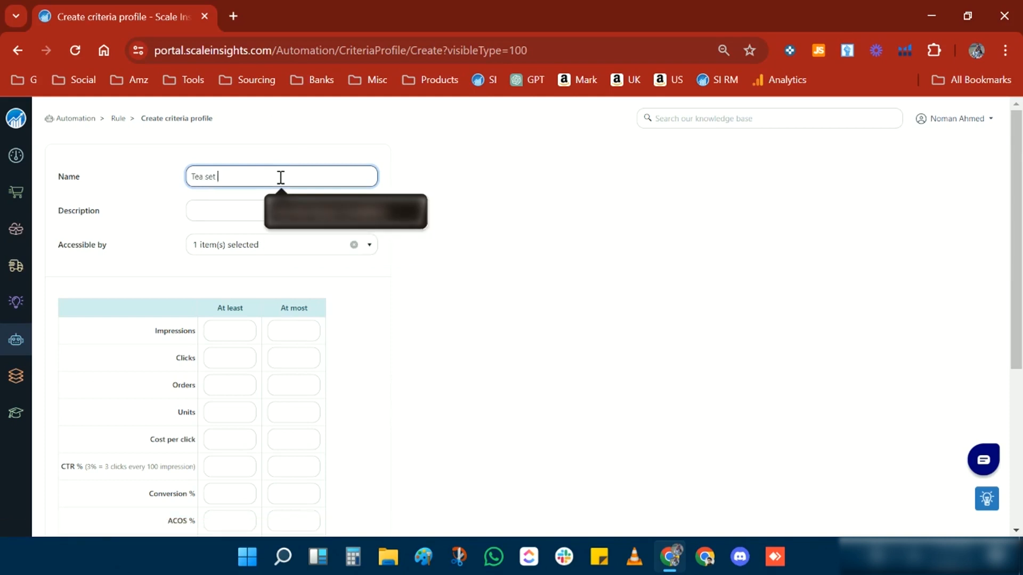
type("Untetsted Keywords")
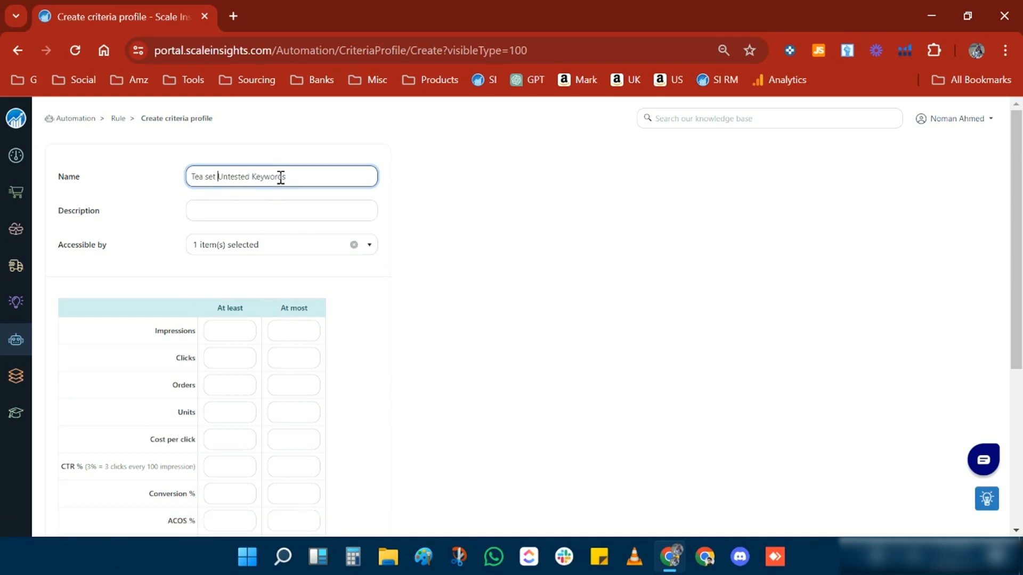
Step: Set the Tea Set Untested Keywords profile's clicks to at most 10 and create the criteria profile
left_click(359, 364)
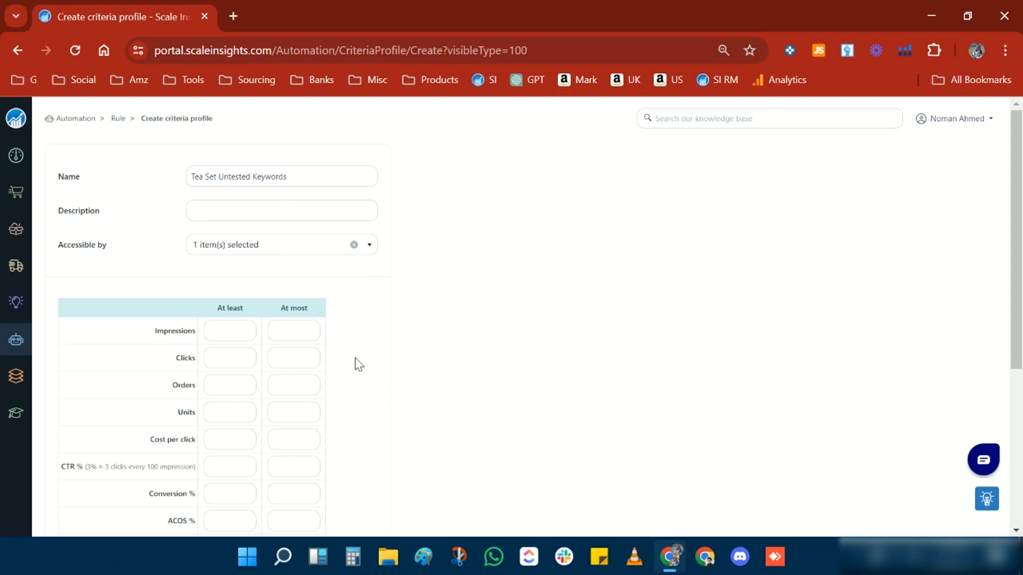
left_click(291, 356)
type("10")
left_click(347, 366)
scroll(290, 388, "down", 5)
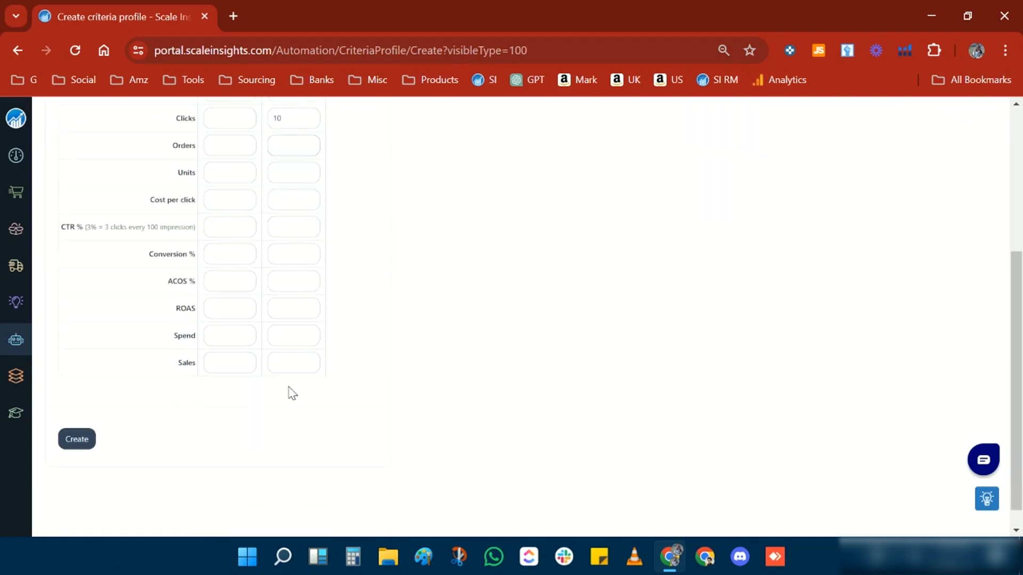
scroll(297, 281, "up", 2)
double_click(290, 198)
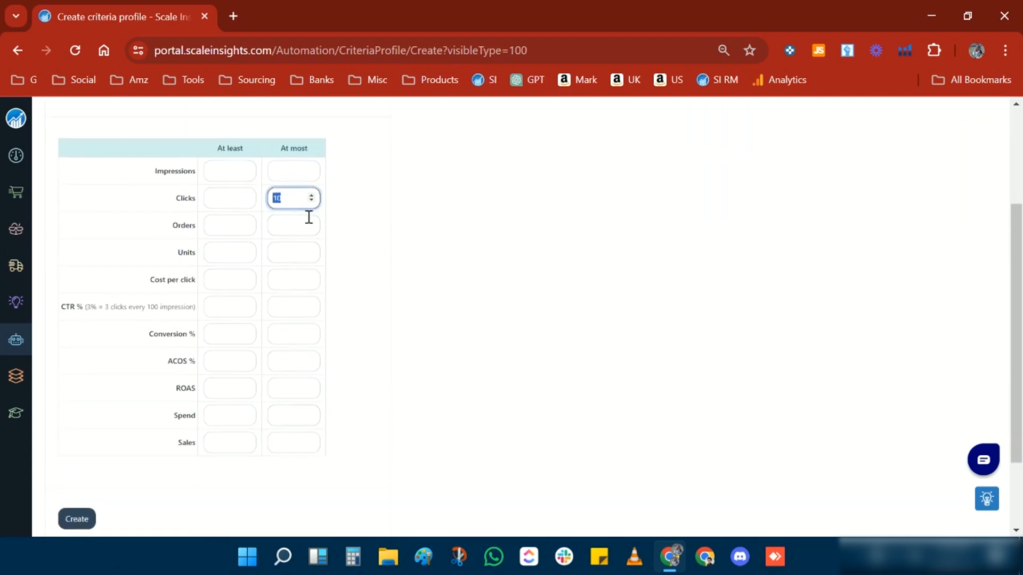
left_click(85, 520)
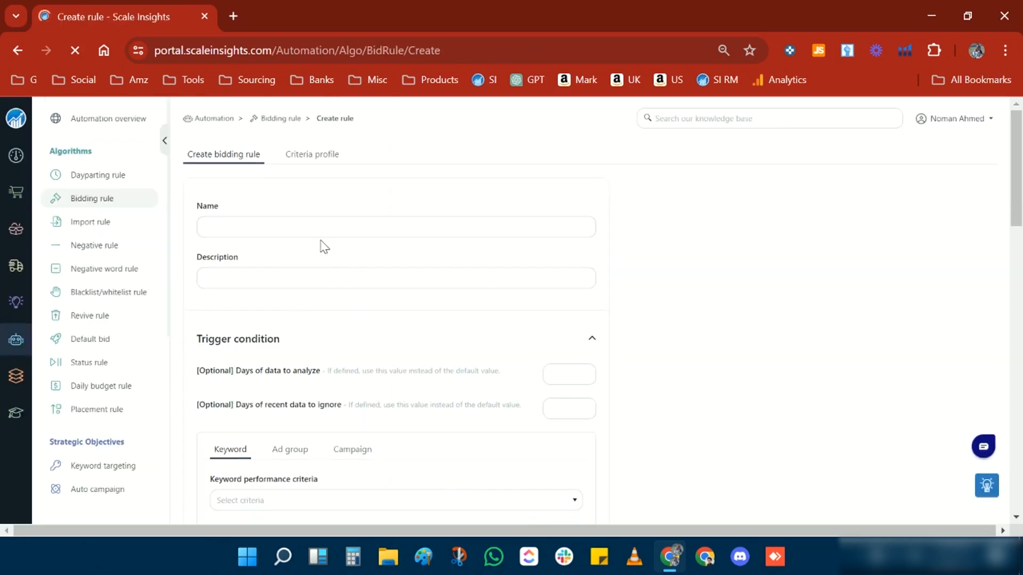
Step: Name the new bidding rule "Tea Set Bid Increaser"
left_click(373, 222)
type("Te")
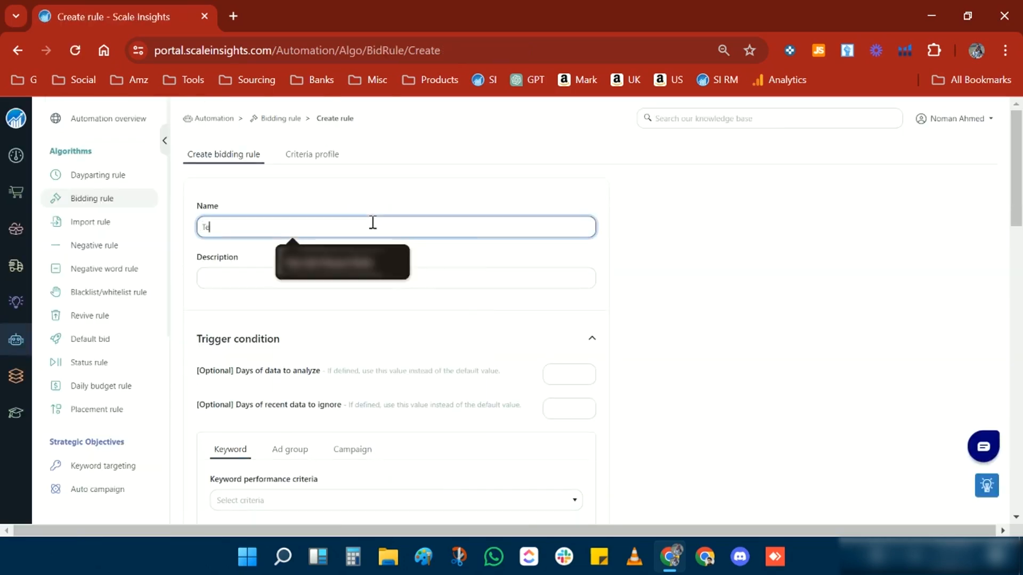
type("a Set Bid Increaser")
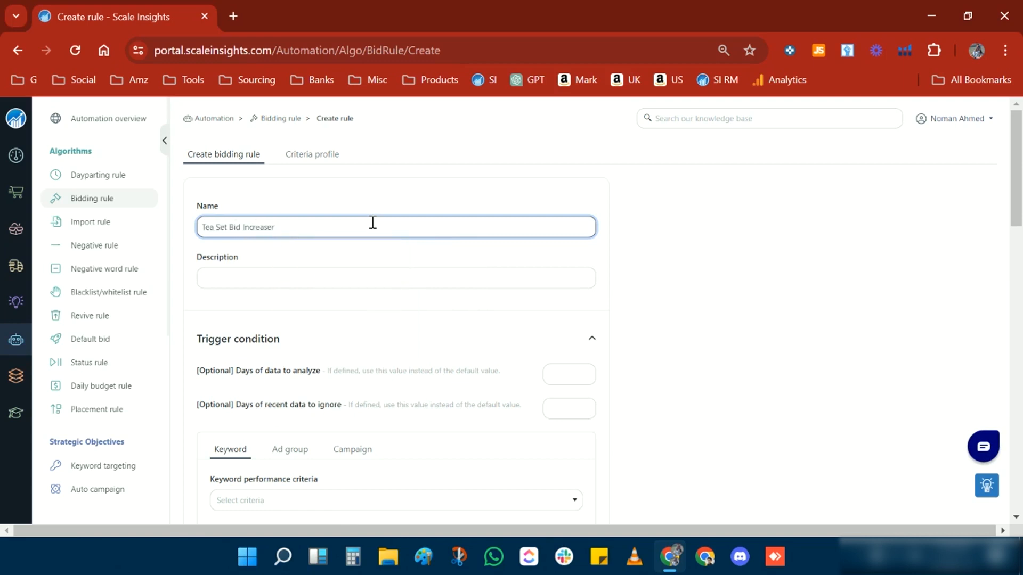
left_click(374, 277)
Step: Set the trigger condition to analyze 90 days of data and ignore 1 day of recent data
scroll(374, 276, "down", 1)
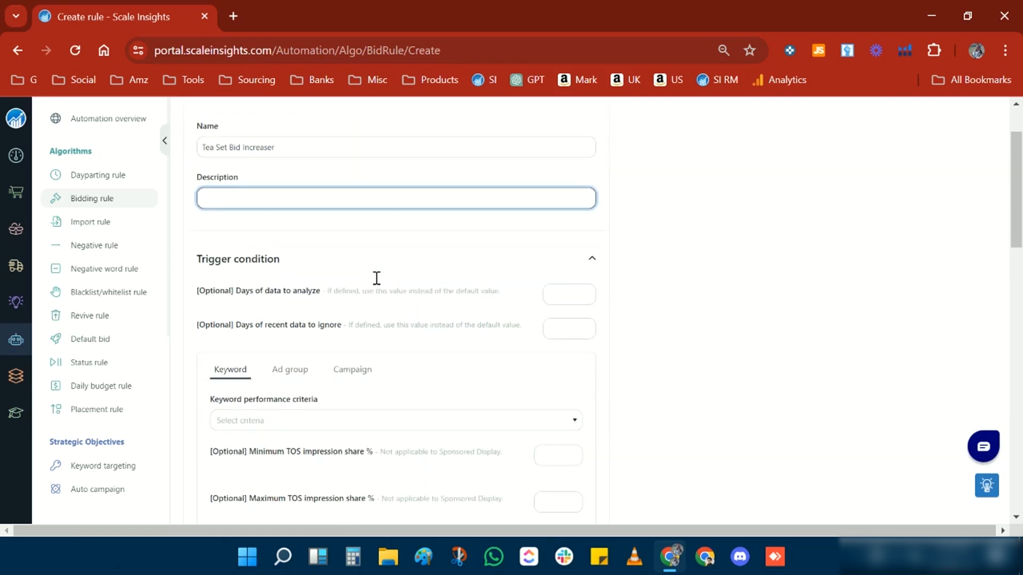
left_click(559, 296)
type("90")
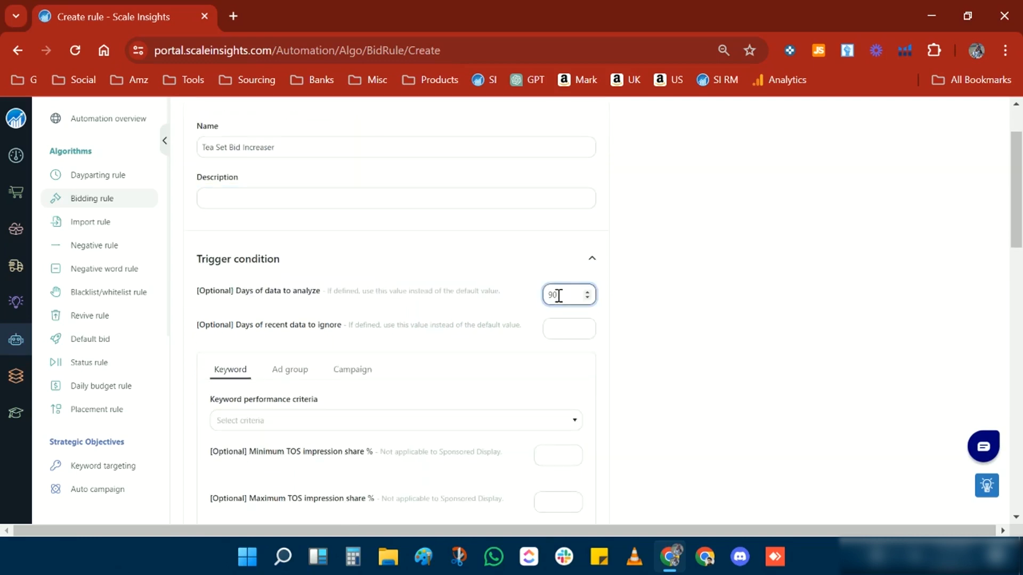
left_click(563, 329)
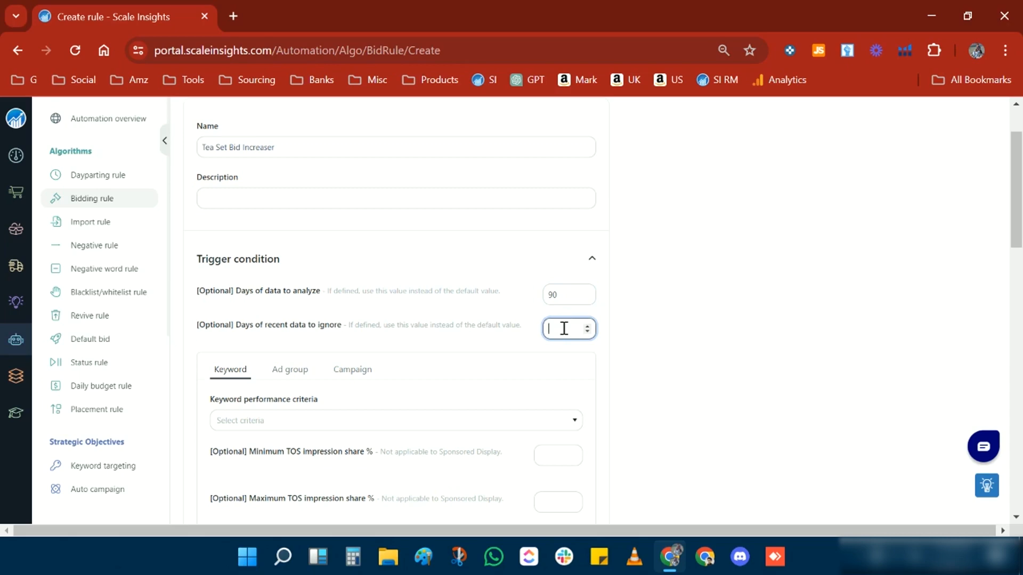
type("1")
Step: Choose Tea Set Untested Keywords as the rule's keyword performance criteria
scroll(639, 344, "down", 3)
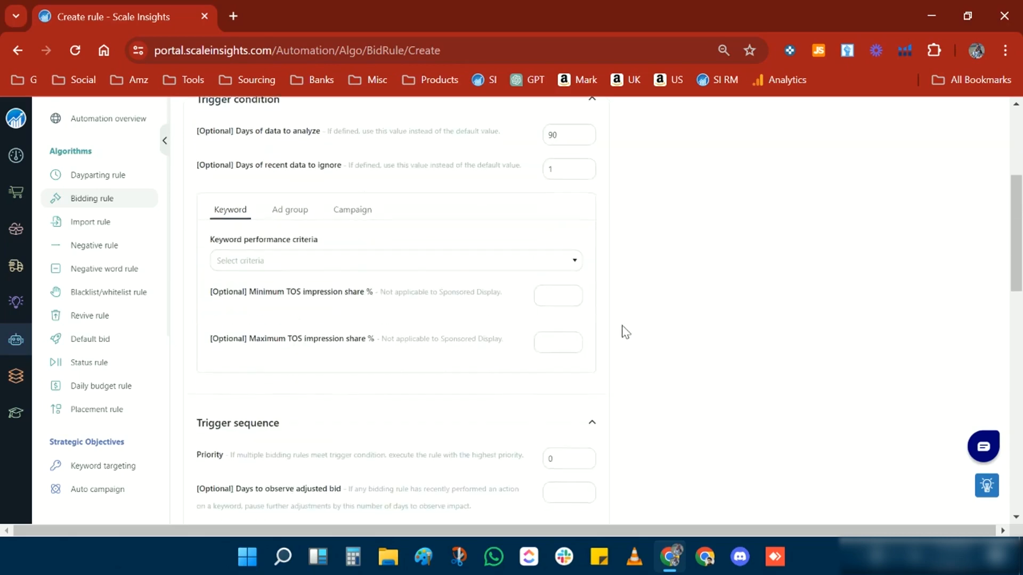
left_click(364, 270)
type("Tea")
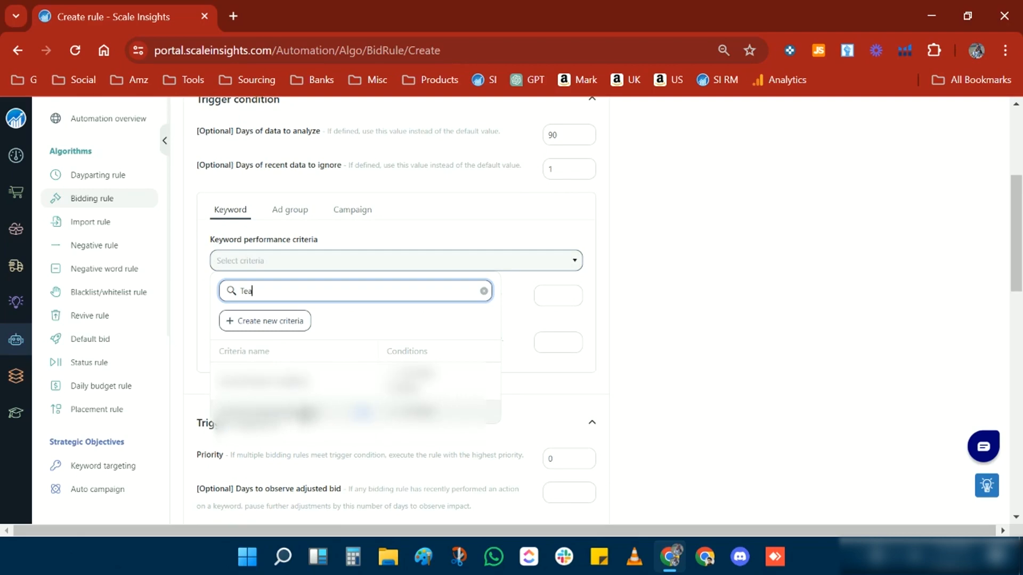
left_click(315, 416)
scroll(395, 341, "down", 2)
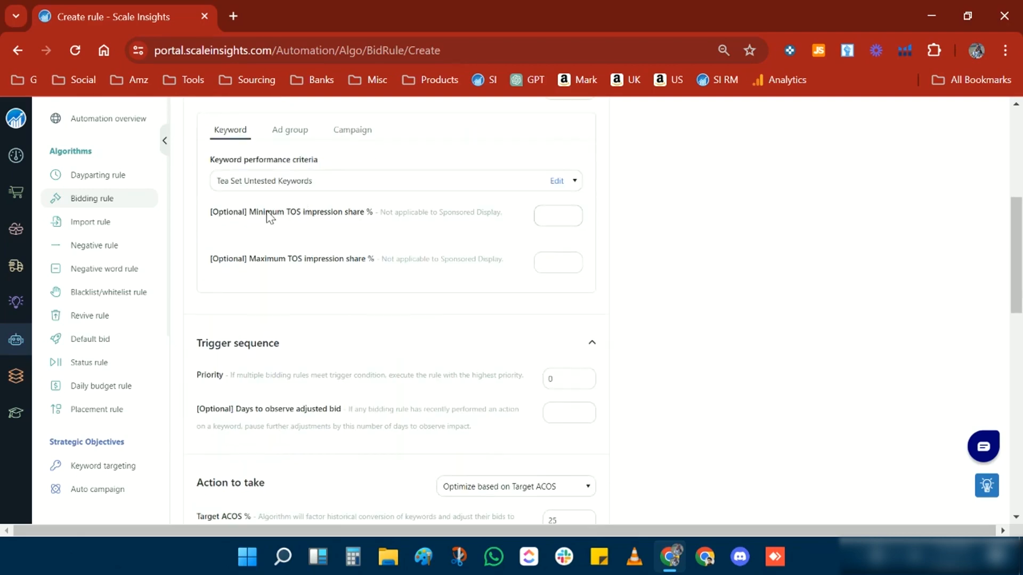
left_click_drag(263, 217, 390, 226)
Step: Set the trigger sequence's priority to 99 and the days to observe adjusted bid to 2
scroll(391, 235, "down", 2)
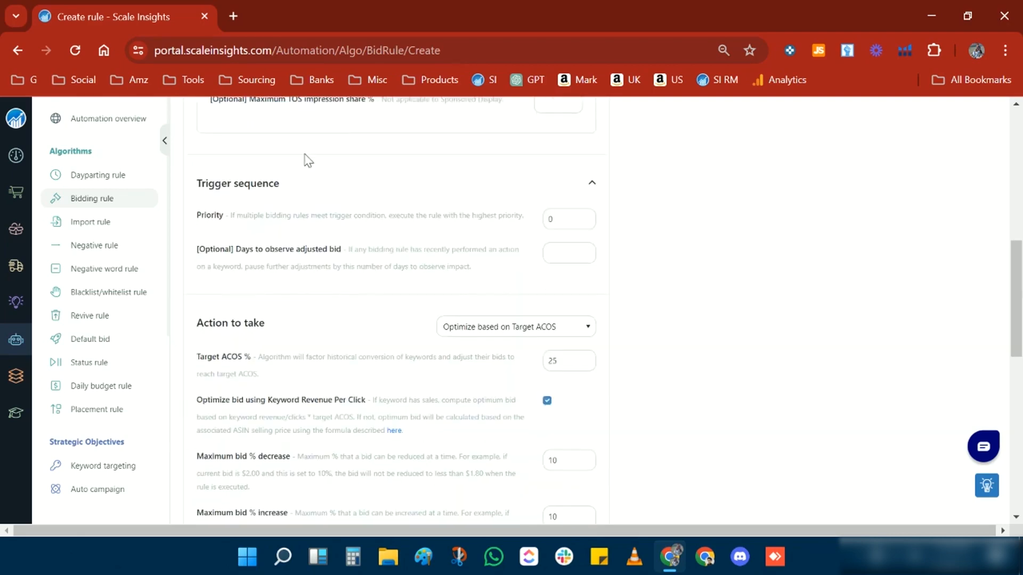
left_click(377, 271)
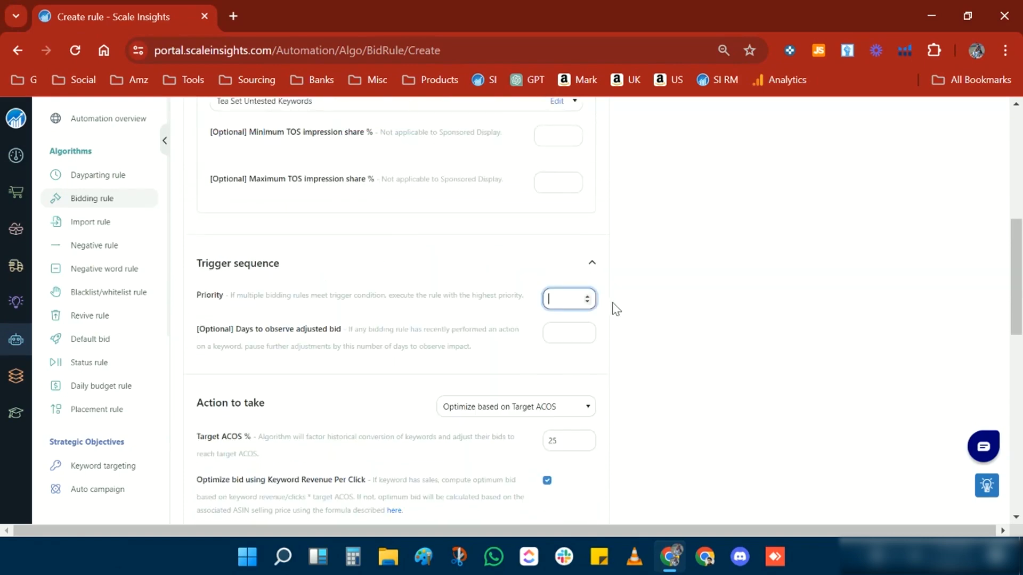
left_click(612, 303)
left_click(567, 334)
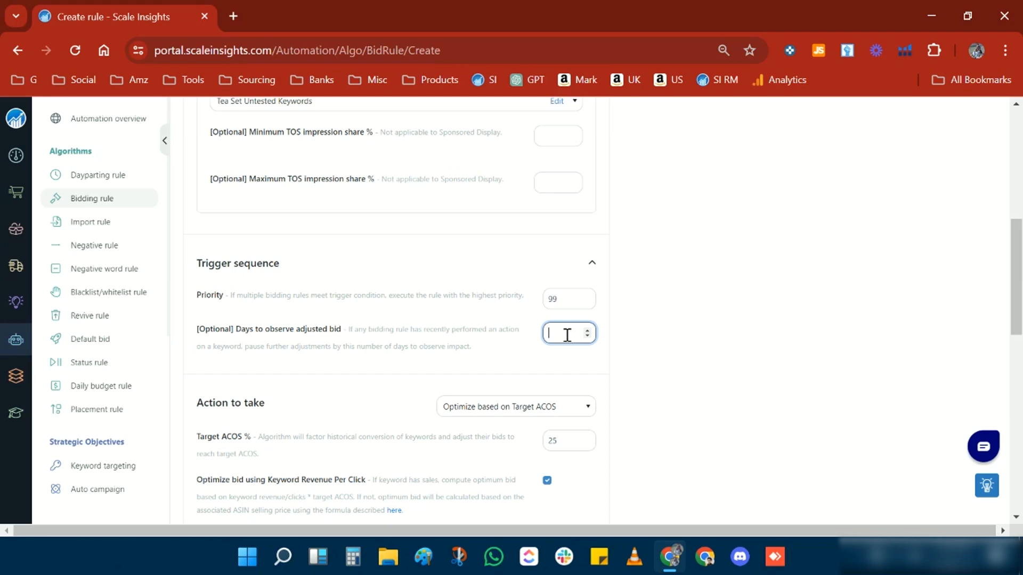
left_click(567, 335)
type("2")
left_click(586, 369)
Step: Switch the rule's action to Adjust bid by a fixed amount and look at its bid adjustment
scroll(584, 370, "down", 1)
left_click_drag(296, 329, 183, 331)
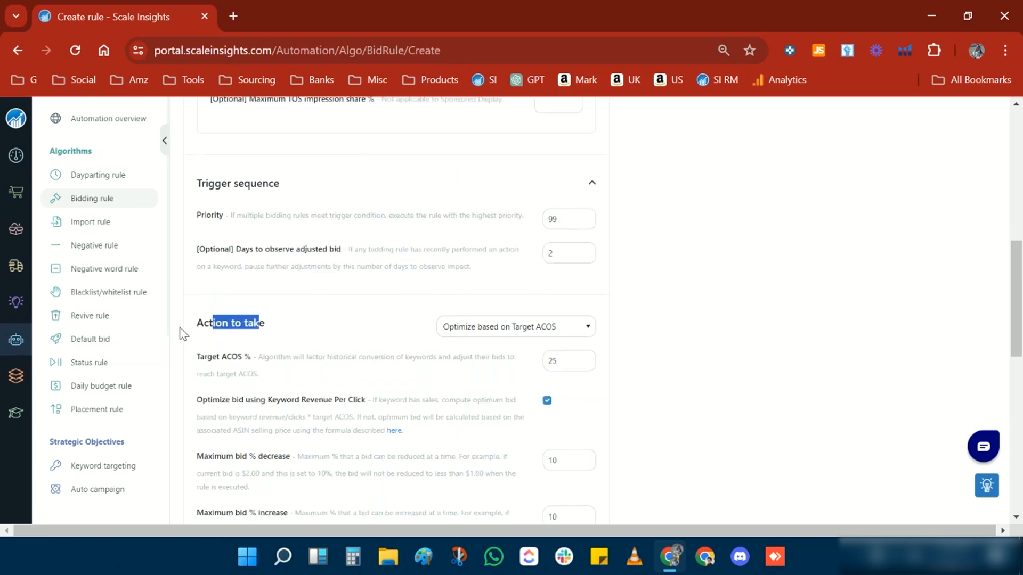
left_click(525, 332)
left_click(581, 302)
scroll(379, 372, "down", 2)
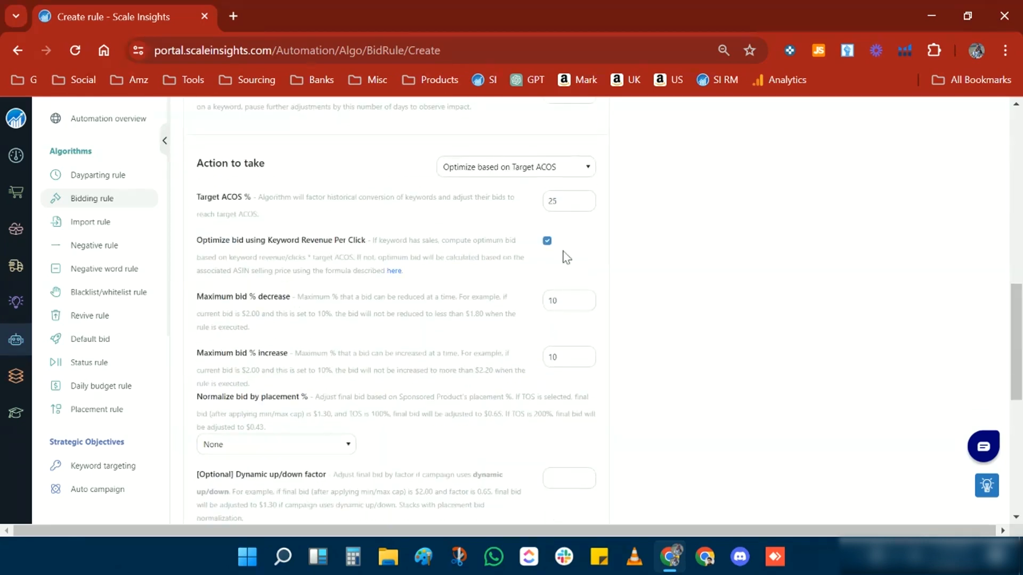
left_click(579, 168)
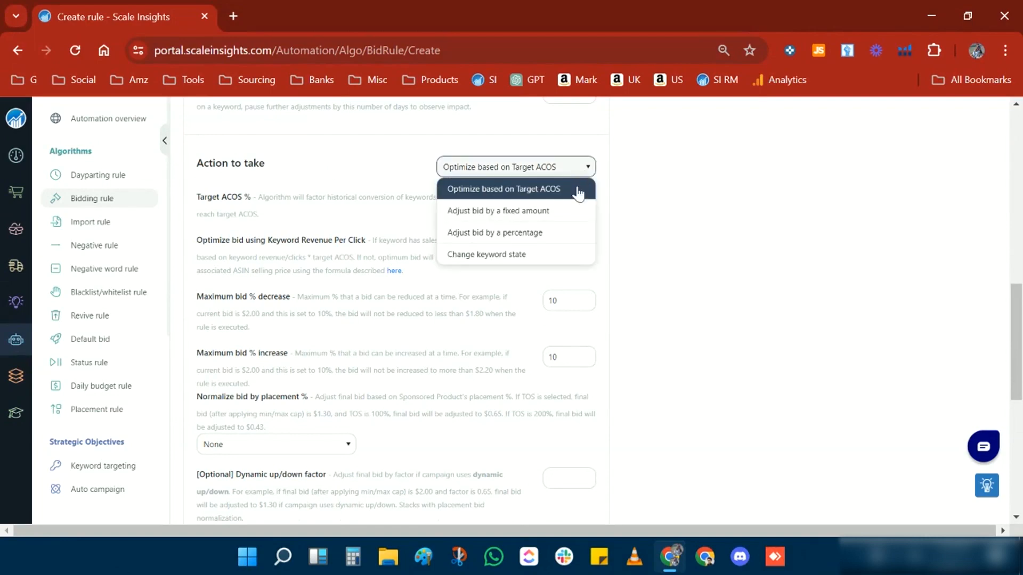
left_click(567, 213)
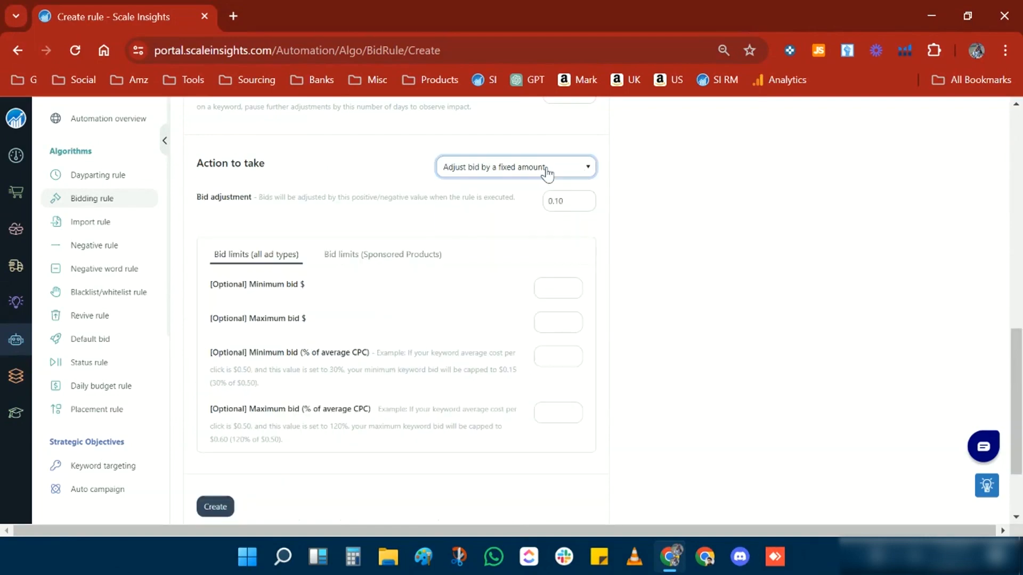
left_click(577, 203)
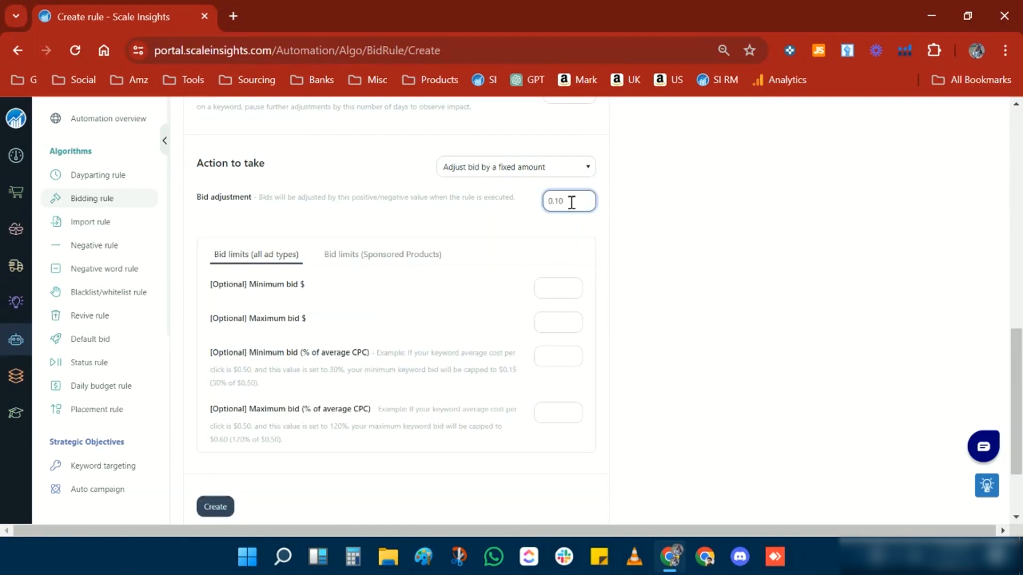
Step: Set the rule's action to Adjust bid by a percentage, with a bid adjustment of 10%
left_click(553, 168)
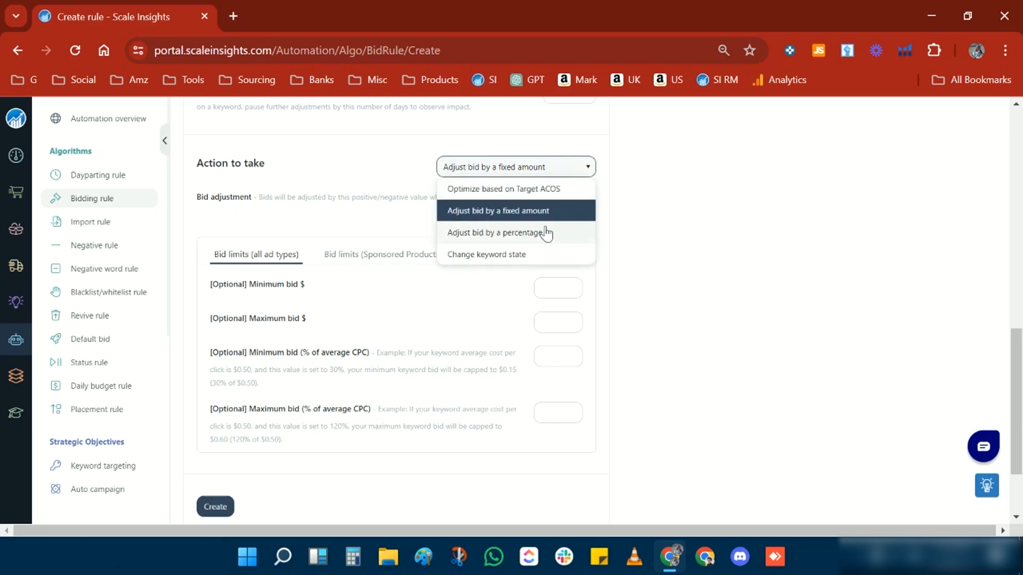
left_click(583, 168)
left_click(583, 173)
left_click(519, 231)
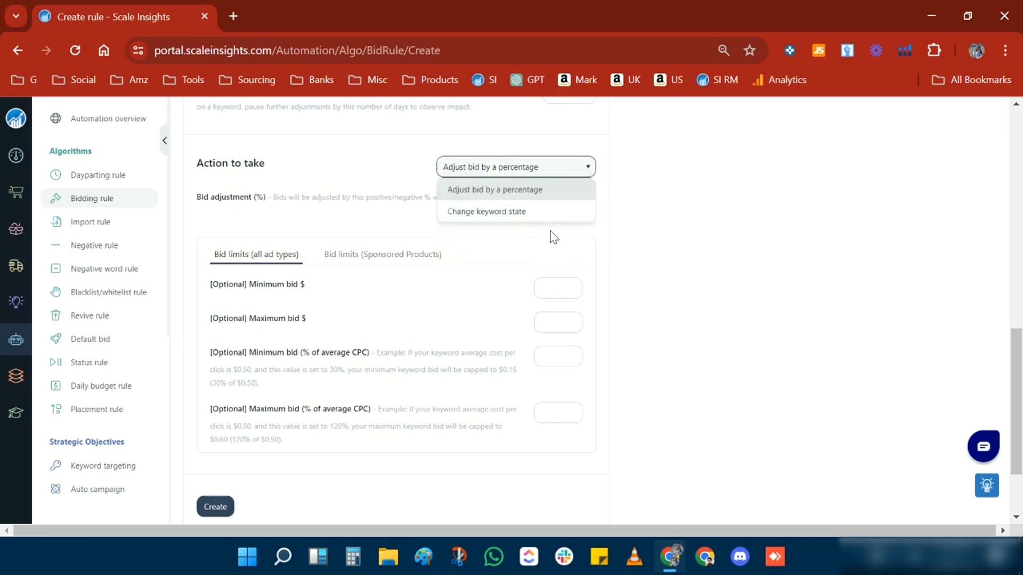
left_click(569, 203)
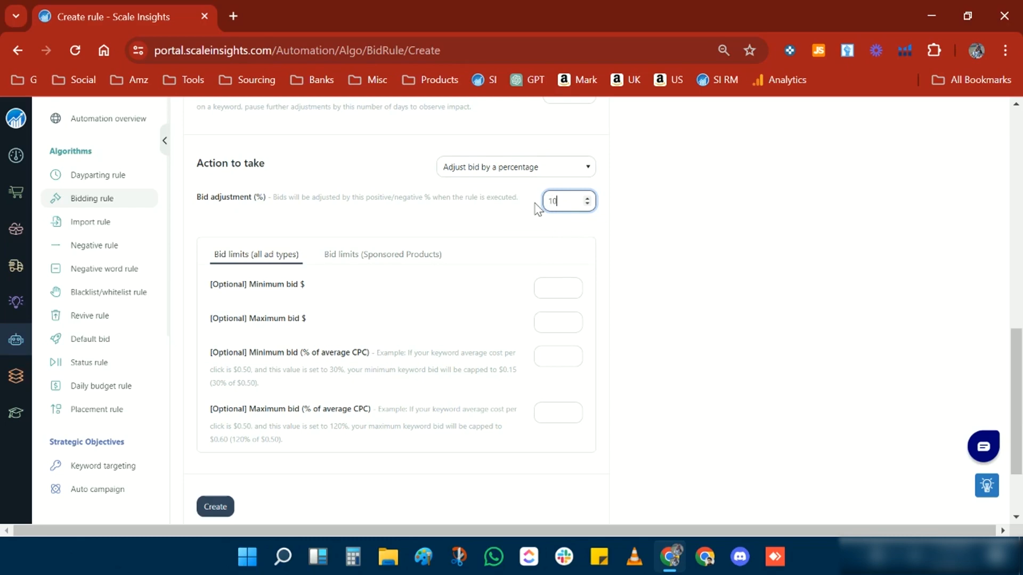
left_click(657, 246)
Step: Set the maximum bid limit for all ad types to $1.5
scroll(314, 292, "down", 1)
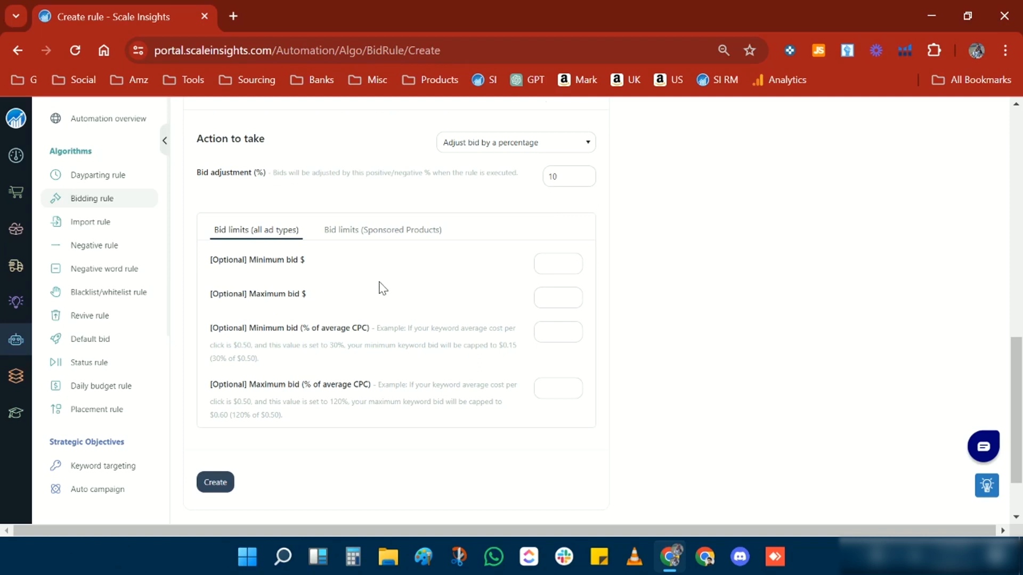
left_click(552, 302)
type("1.5")
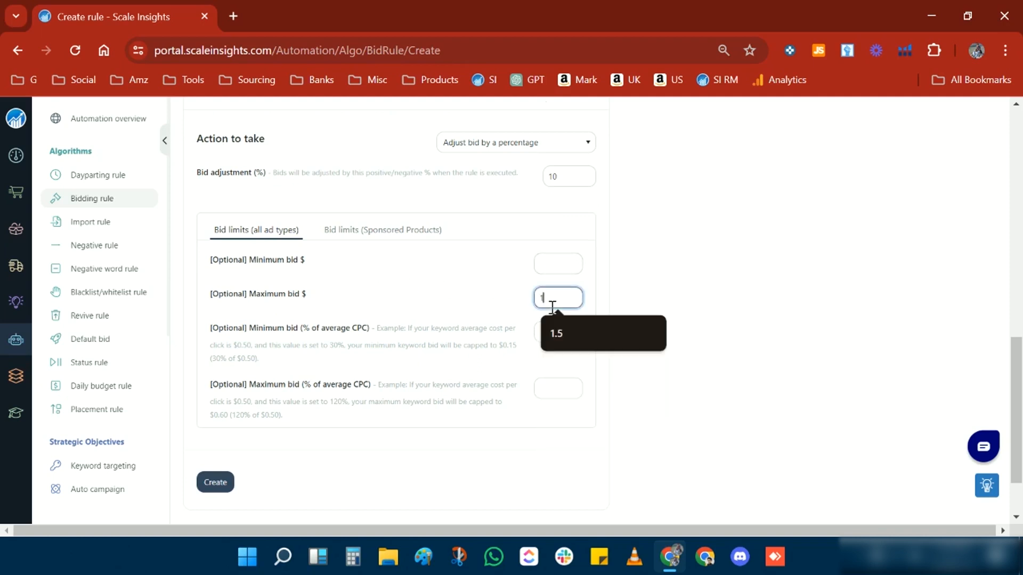
left_click(600, 289)
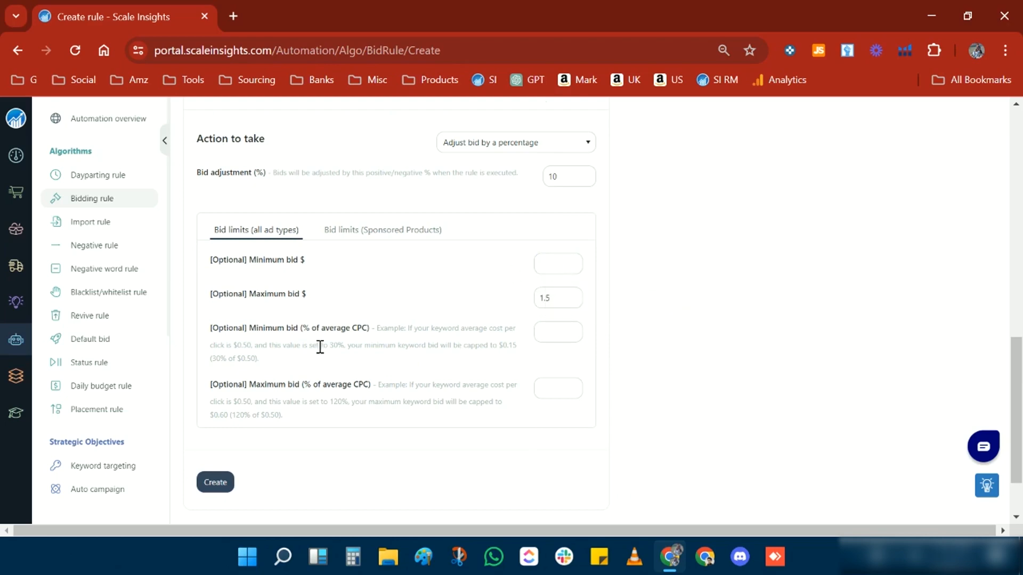
Step: Set the maximum bid as a percentage of average CPC to 200
scroll(315, 341, "down", 1)
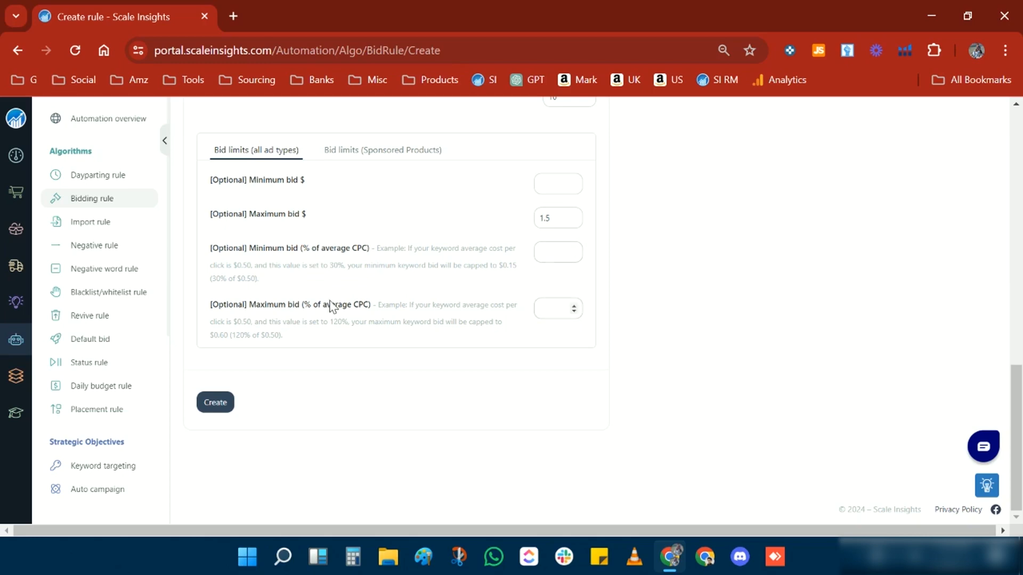
scroll(549, 319, "up", 10)
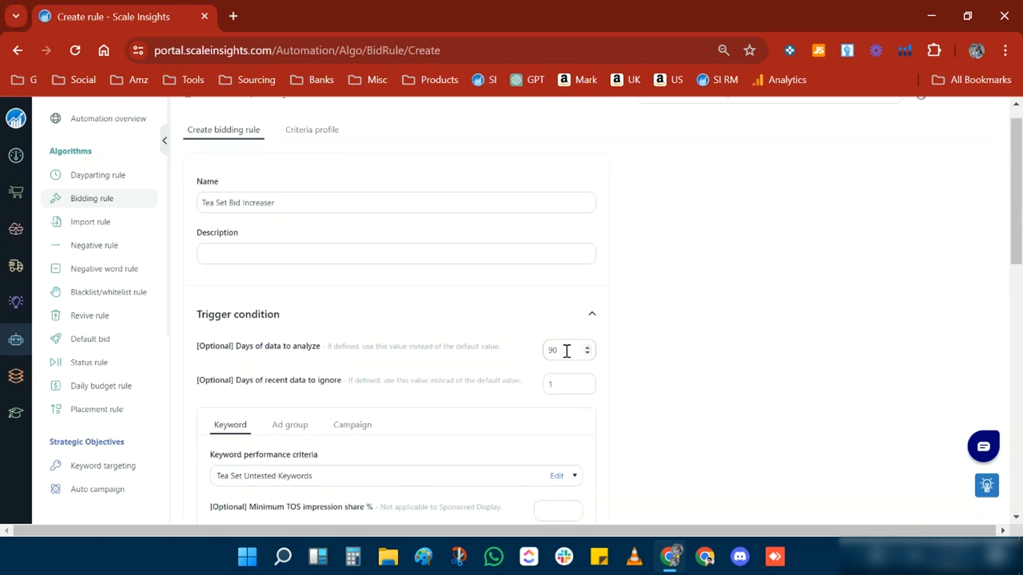
left_click_drag(566, 351, 549, 353)
left_click(639, 353)
scroll(643, 358, "down", 10)
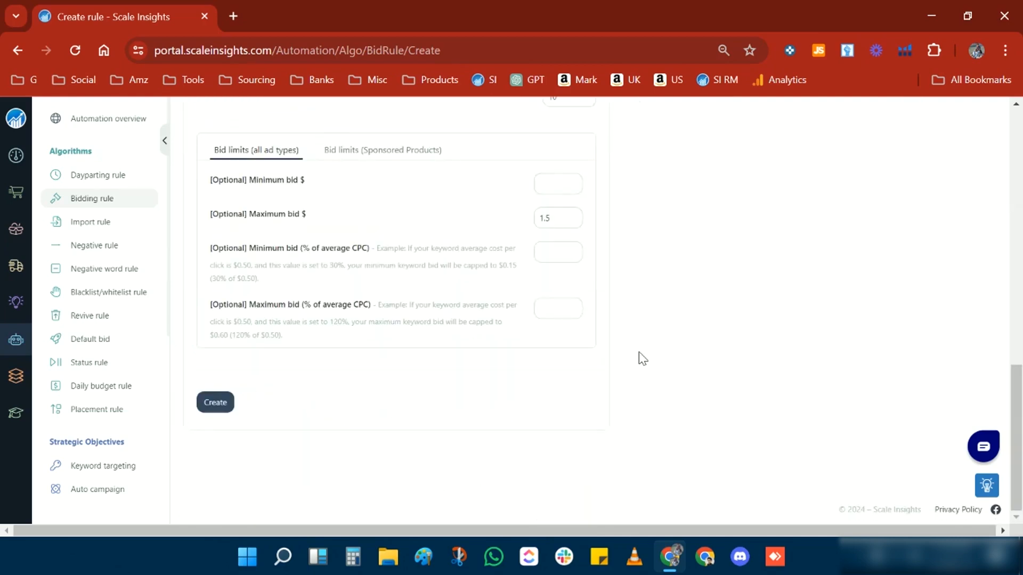
left_click(541, 310)
type("150")
left_click(628, 337)
left_click_drag(560, 315, 502, 309)
type("200")
Step: Check the two maximum bid limits and create the Tea Set Bid Increaser rule
left_click_drag(373, 306, 303, 317)
left_click(522, 244)
left_click_drag(308, 214, 256, 218)
left_click(616, 244)
left_click(564, 217)
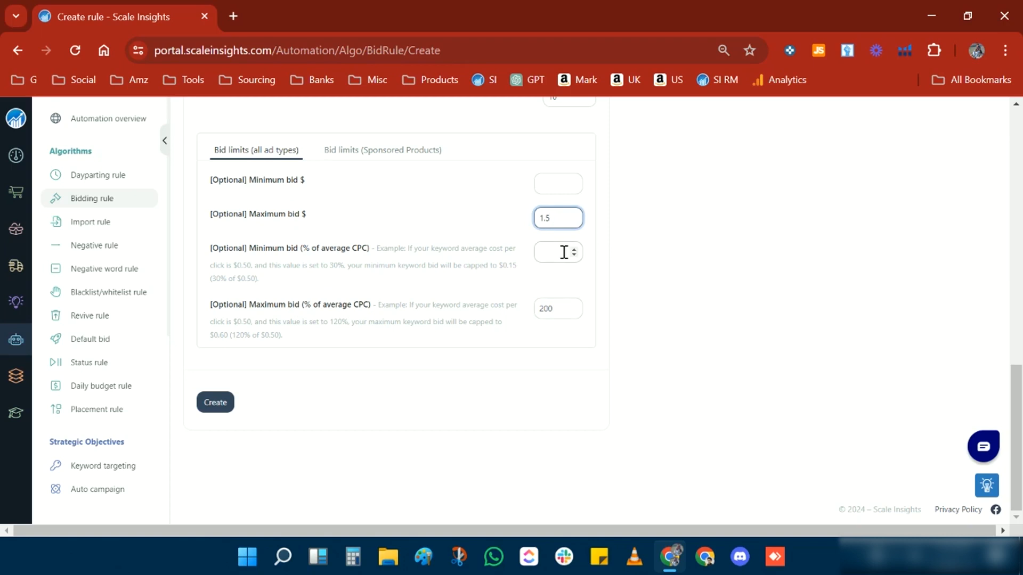
double_click(558, 222)
left_click_drag(555, 308, 524, 315)
left_click_drag(562, 214, 520, 219)
left_click(632, 245)
left_click(218, 403)
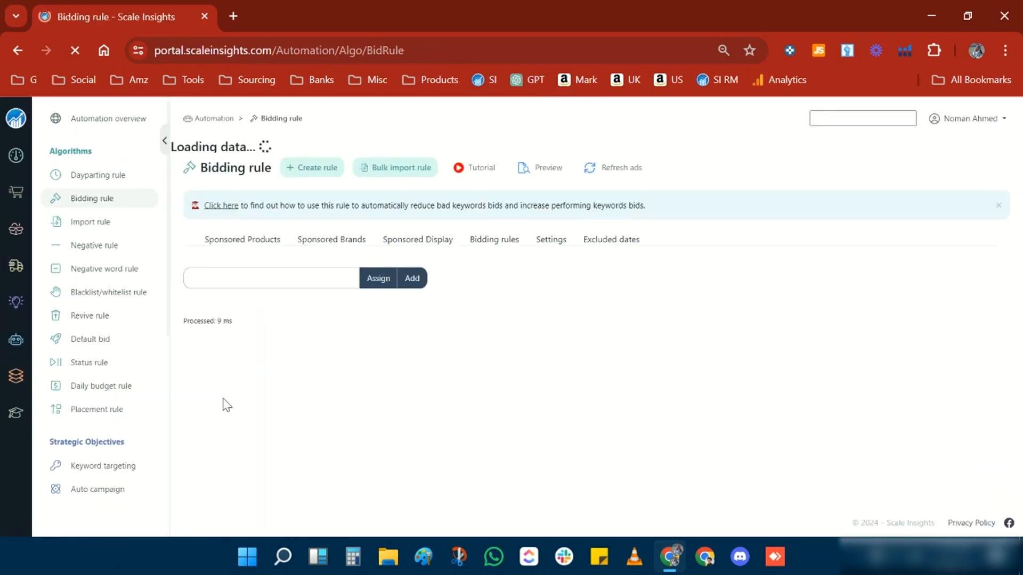
Step: Find the tea set rules in the bidding rules list and sort them by priority, highest first
left_click(489, 235)
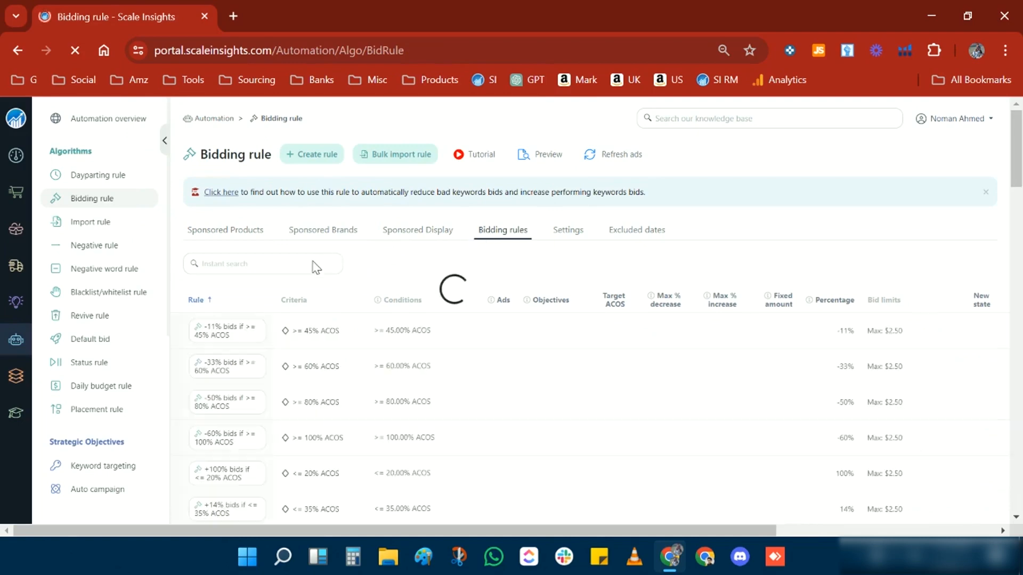
left_click_drag(557, 531, 814, 549)
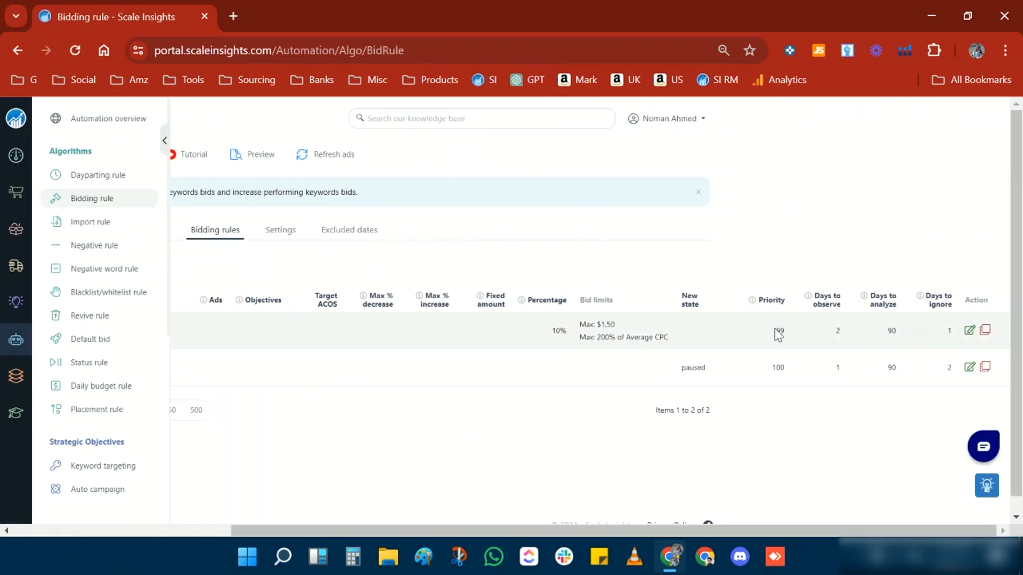
left_click(777, 299)
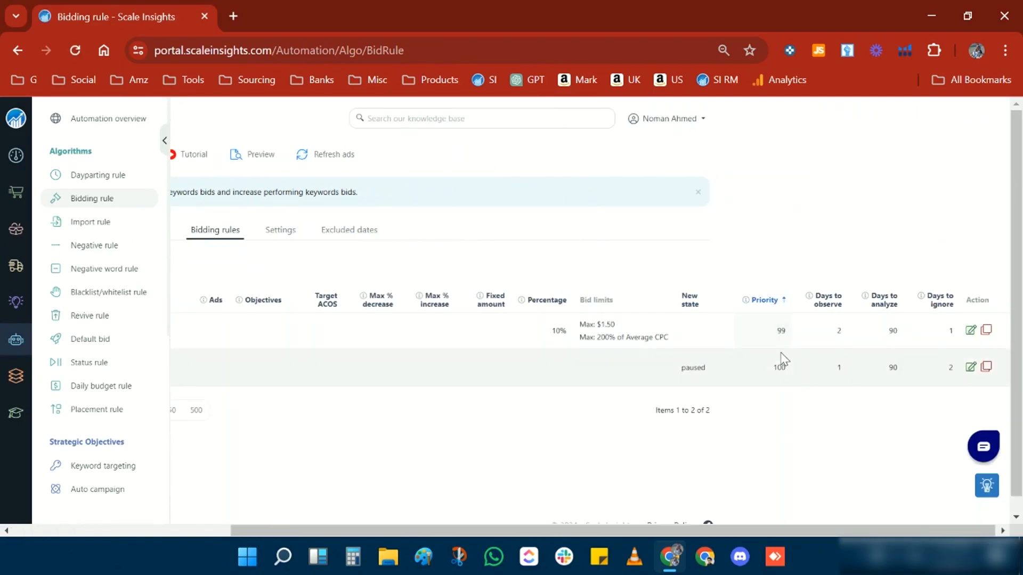
left_click(770, 299)
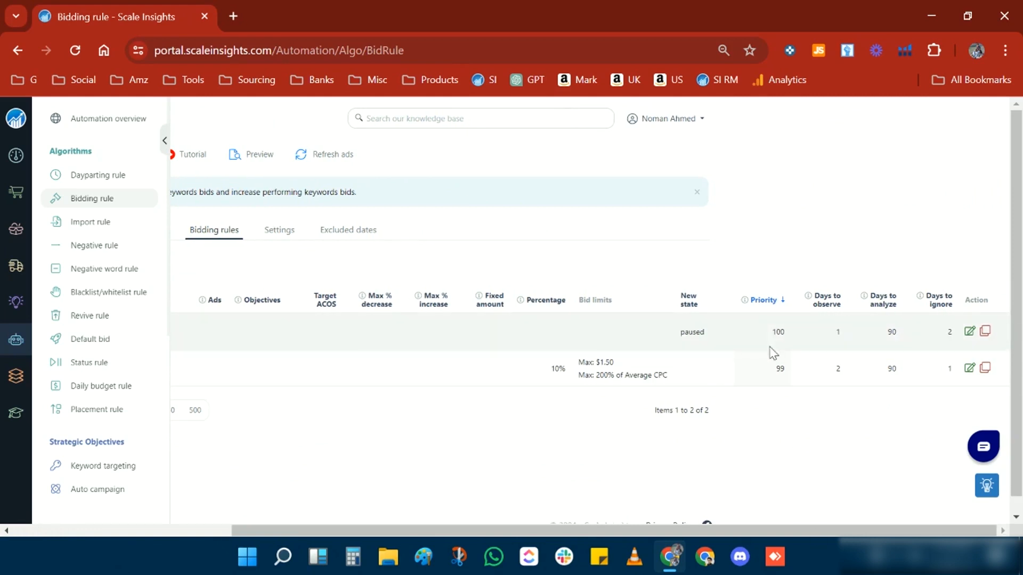
Step: Review the priorities and trigger conditions of the tea set rules, plus the Bid Increaser's percentage and bid limits
left_click_drag(772, 334, 790, 342)
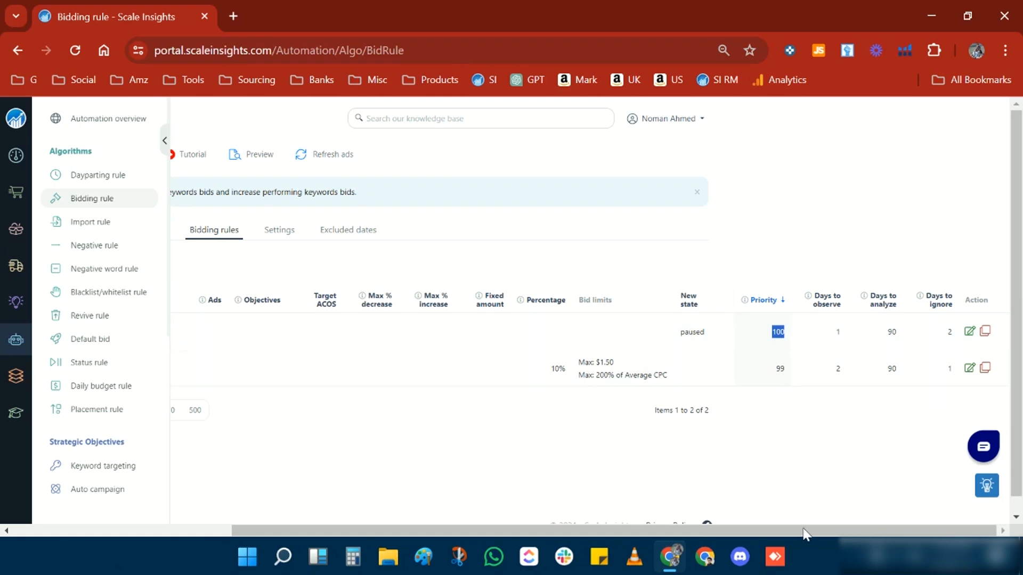
left_click_drag(801, 531, 539, 531)
left_click_drag(404, 340, 374, 323)
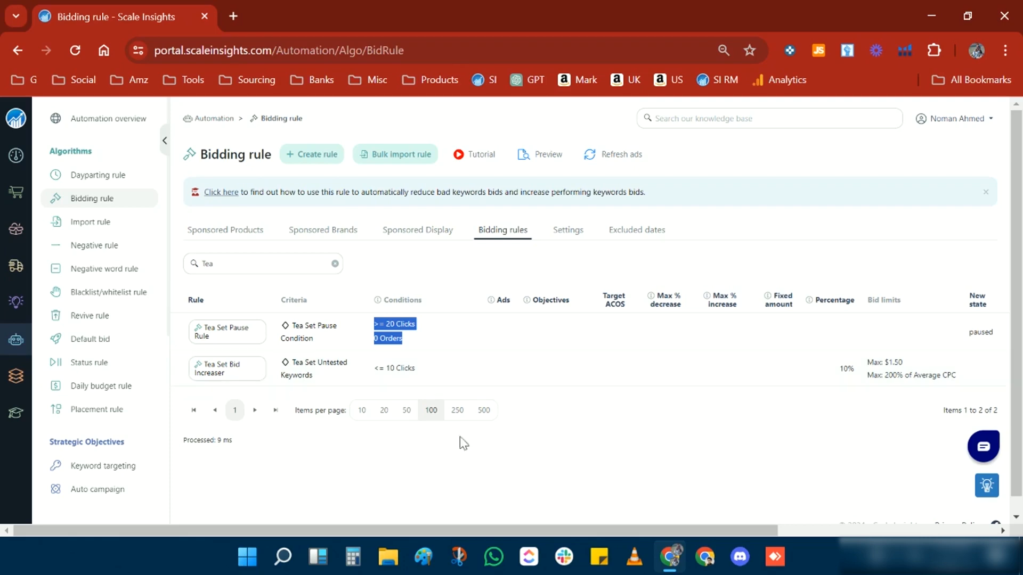
left_click_drag(516, 526, 819, 531)
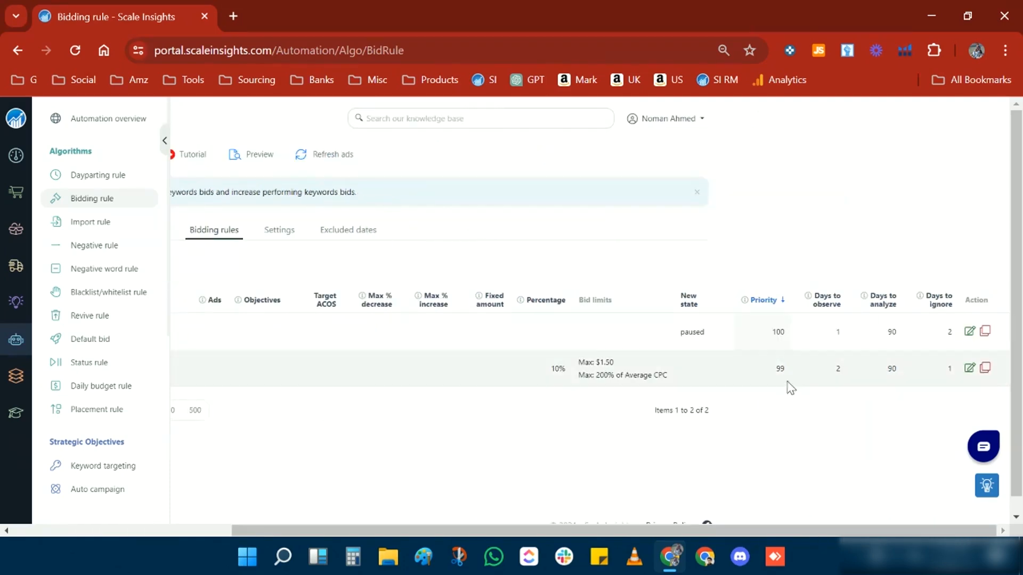
left_click_drag(567, 369, 538, 377)
left_click_drag(617, 363, 573, 366)
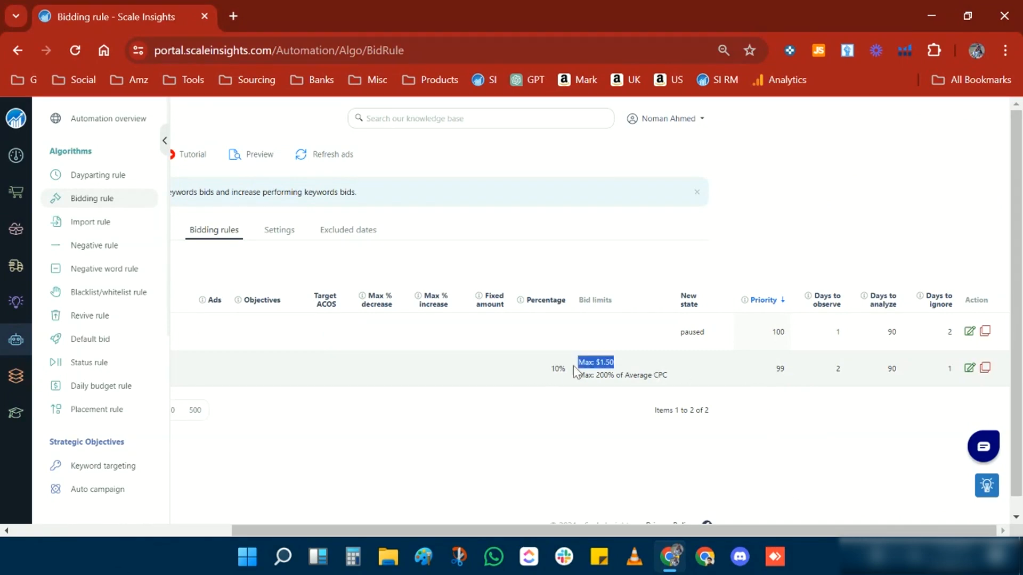
left_click(624, 372)
left_click_drag(578, 375, 670, 379)
left_click_drag(739, 531, 506, 525)
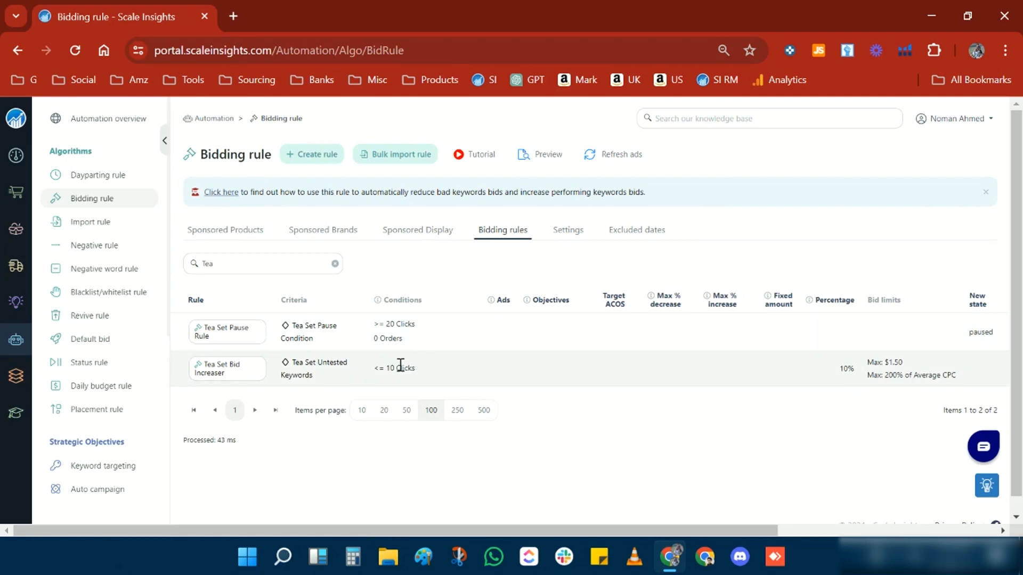
Step: Start a new bidding rule with a new criteria profile and name the profile Tea Set ACOS Controller
left_click(308, 160)
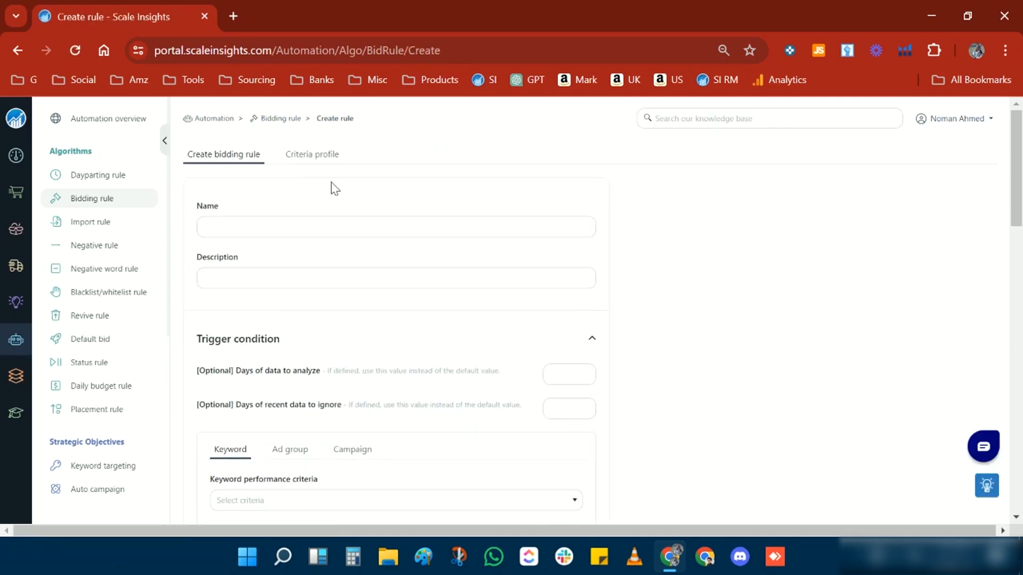
left_click(326, 155)
left_click(386, 188)
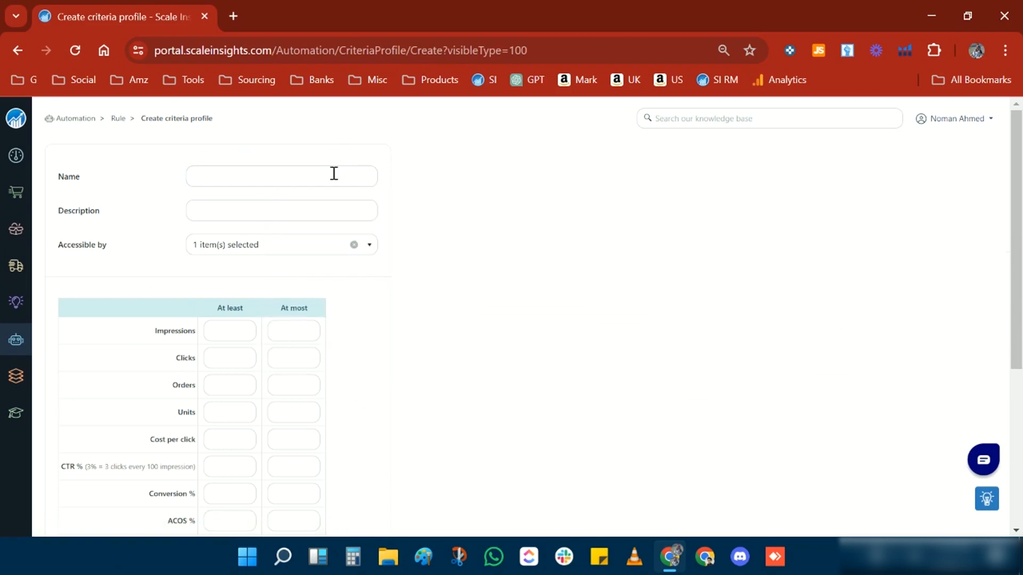
type("Tea")
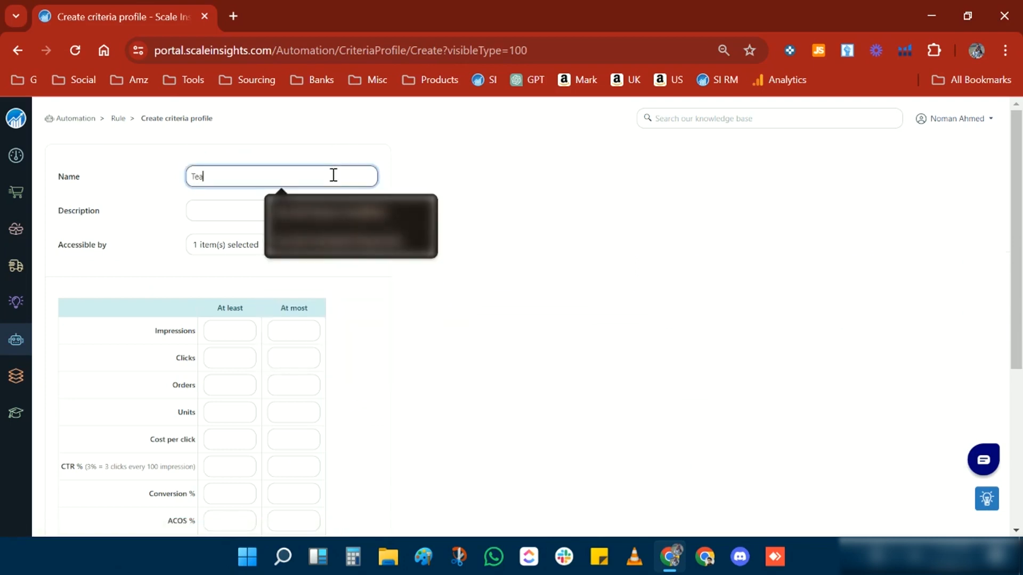
type(" Set ACOS ")
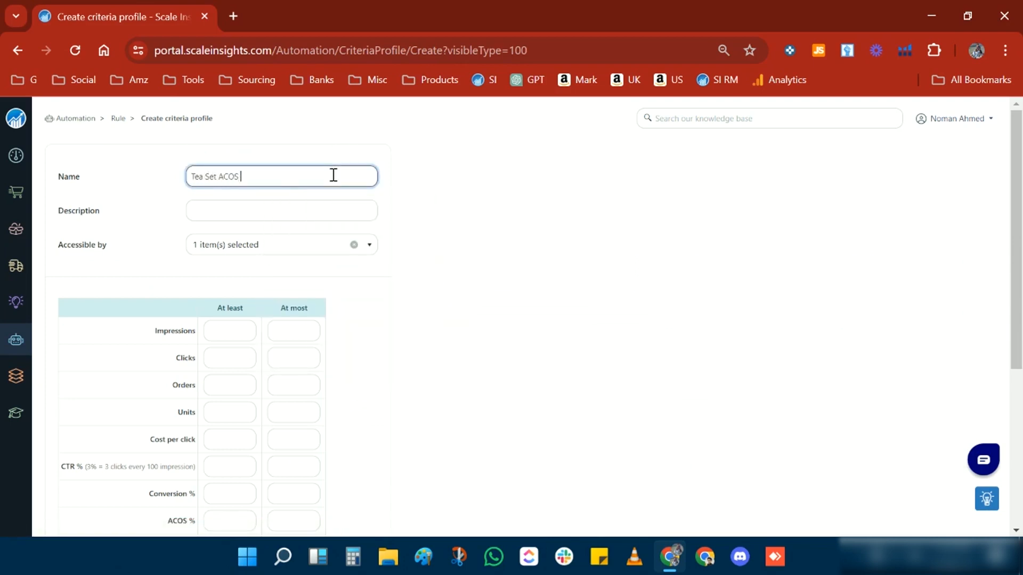
type("Controller")
left_click(373, 354)
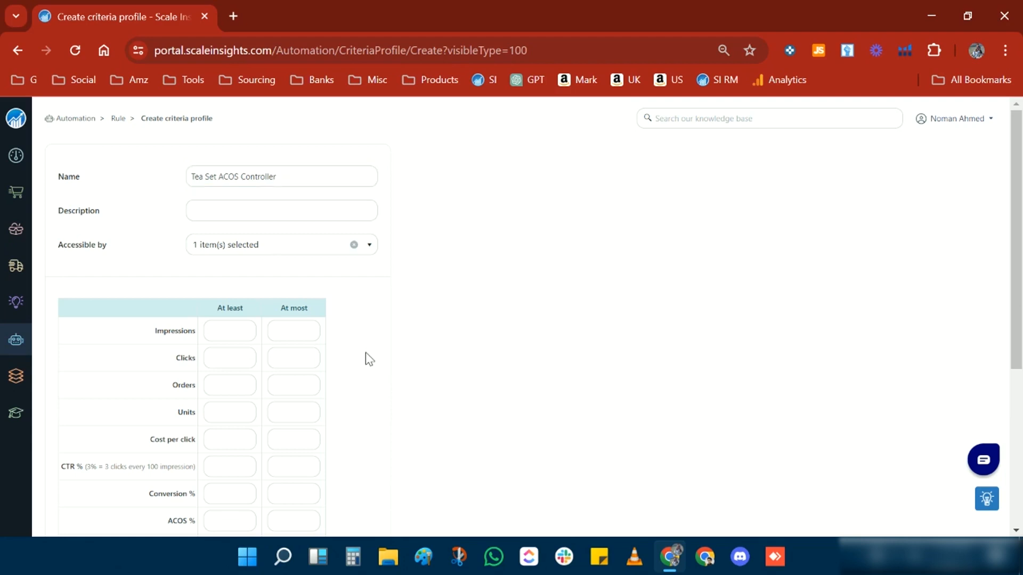
Step: Require at least 1 order in the criteria profile and create it
left_click(217, 385)
type("1")
left_click(371, 391)
scroll(319, 320, "down", 5)
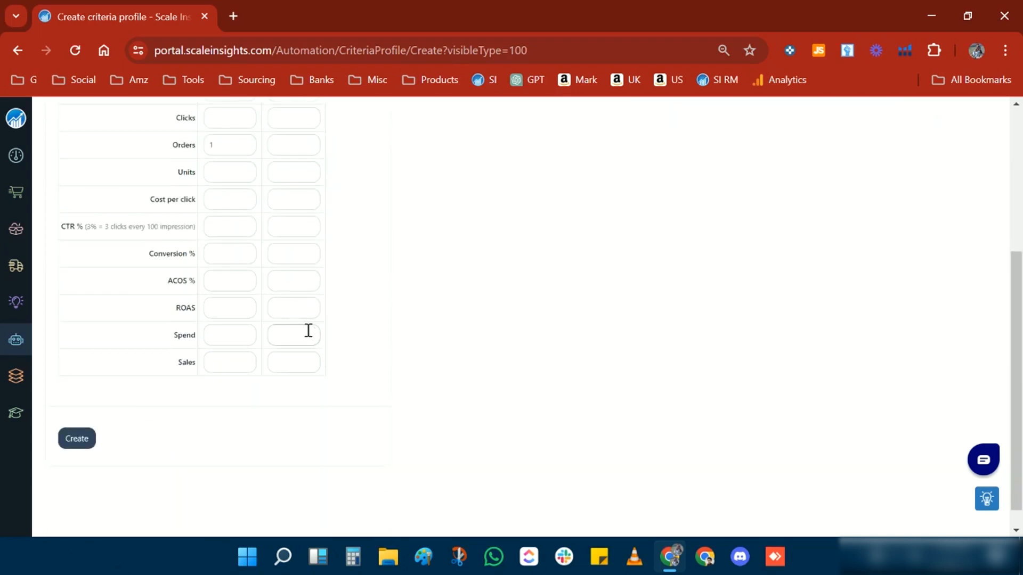
left_click(88, 418)
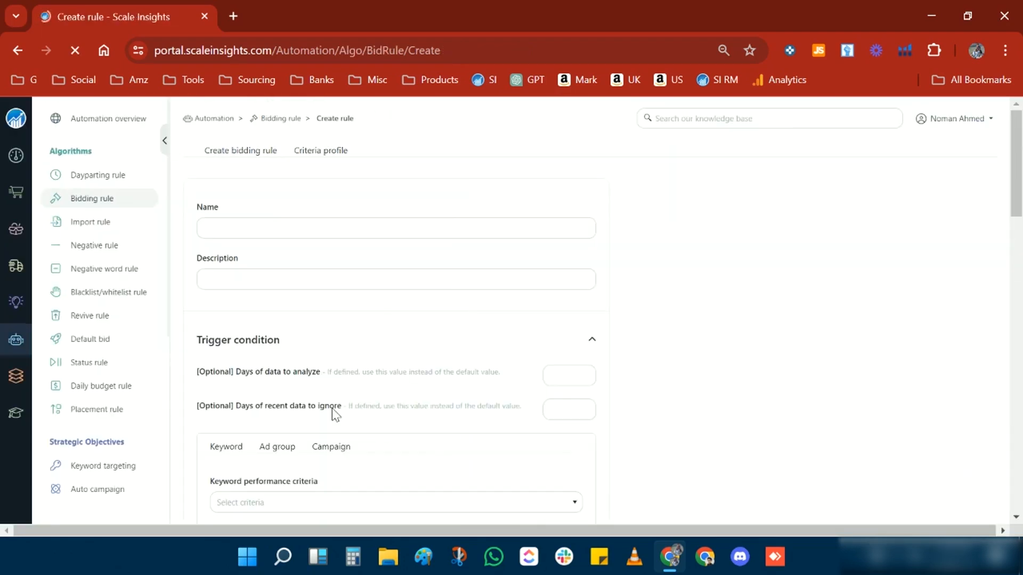
Step: Name the new bidding rule Tea Set ACOS Controller
left_click(307, 230)
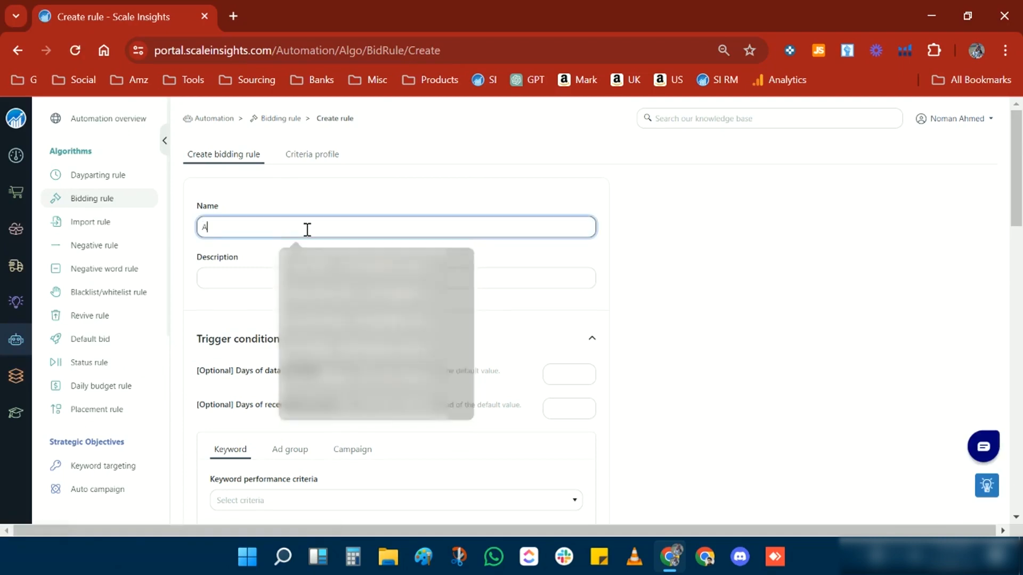
type("Aea")
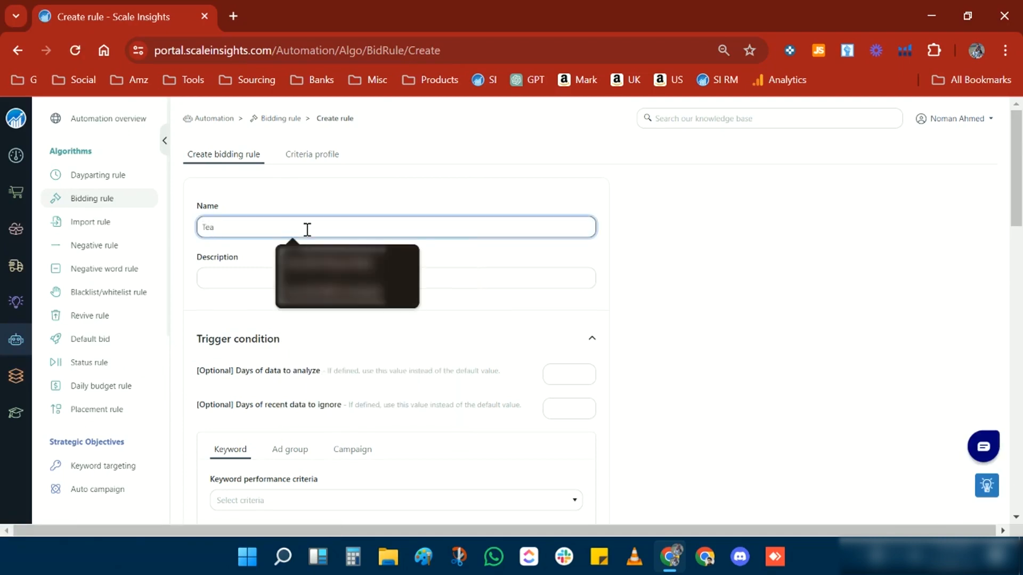
type(" Set ACOS")
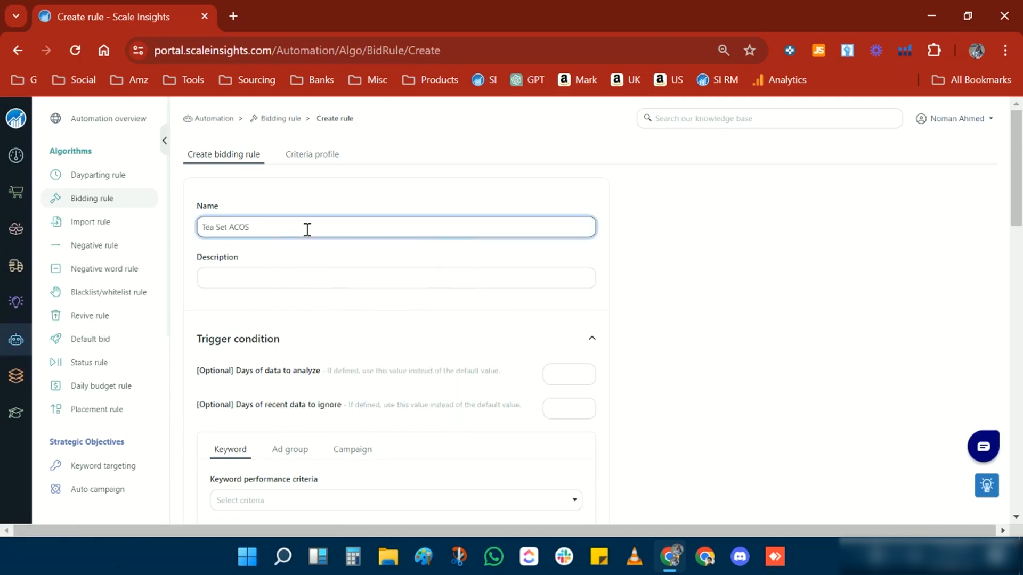
type(" Controler")
left_click(365, 306)
Step: Search the keyword performance criteria for "tea" and choose Tea Set ACOS Controller
scroll(366, 306, "down", 3)
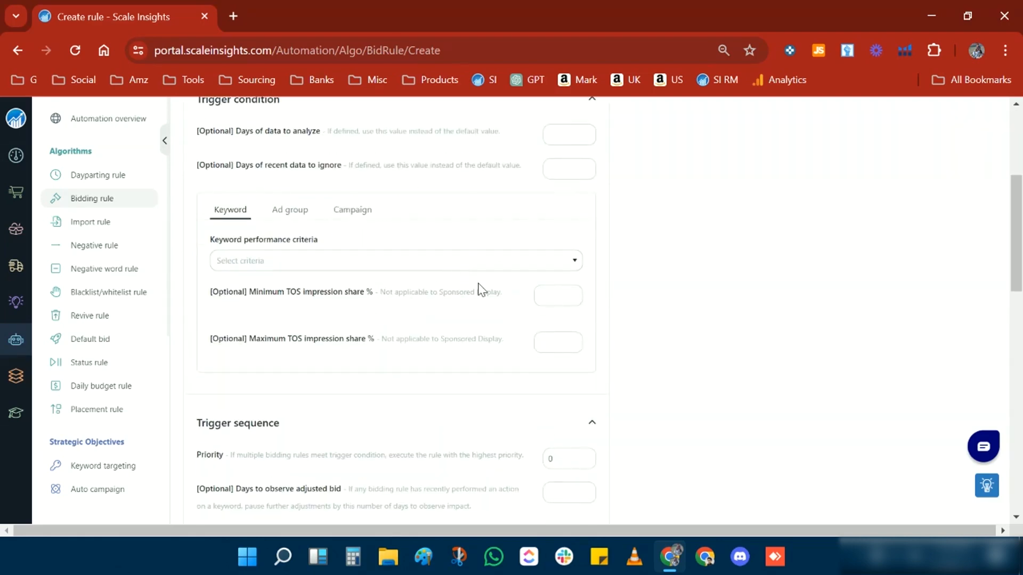
left_click(436, 338)
type("tea")
scroll(380, 366, "down", 2)
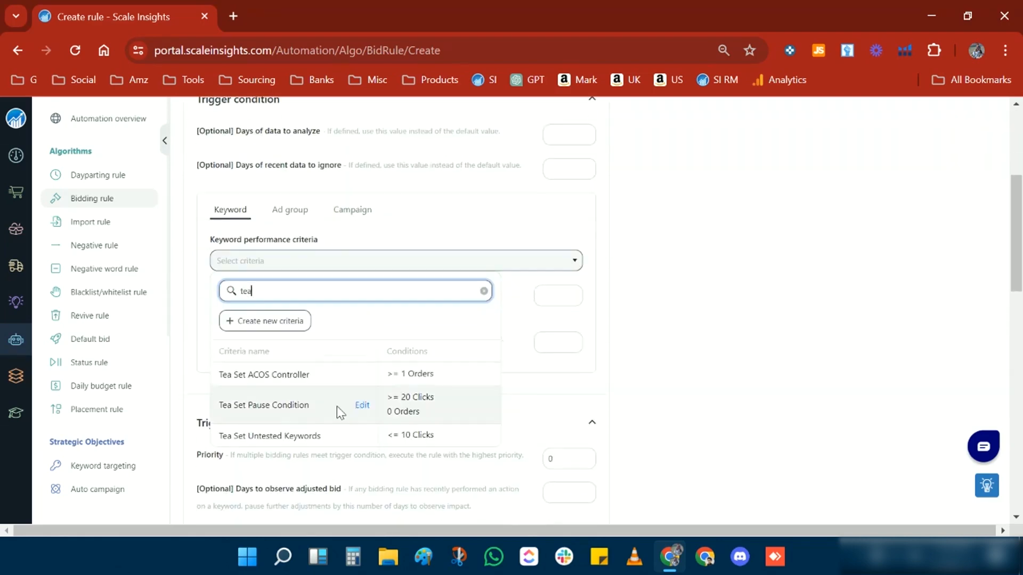
left_click(334, 379)
Step: Set the days of data to analyze to 30 and the days of recent data to ignore to 2
scroll(354, 289, "up", 1)
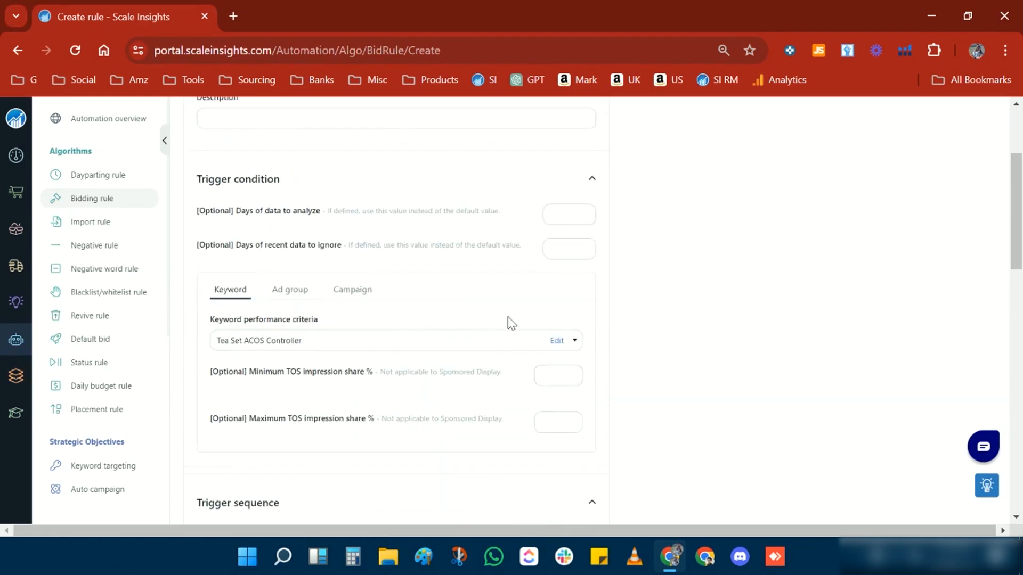
scroll(564, 296, "up", 3)
left_click(564, 369)
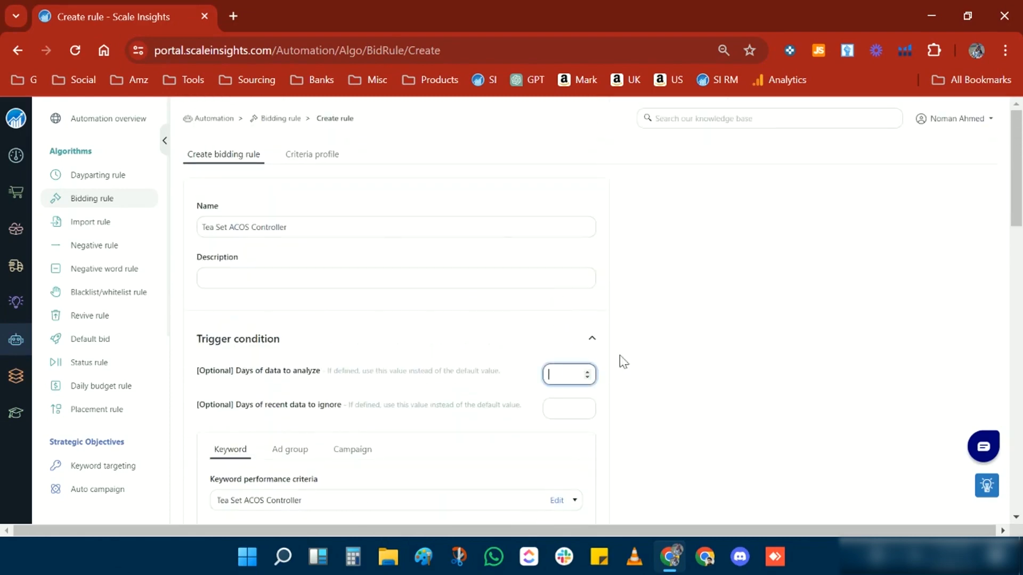
scroll(651, 359, "down", 1)
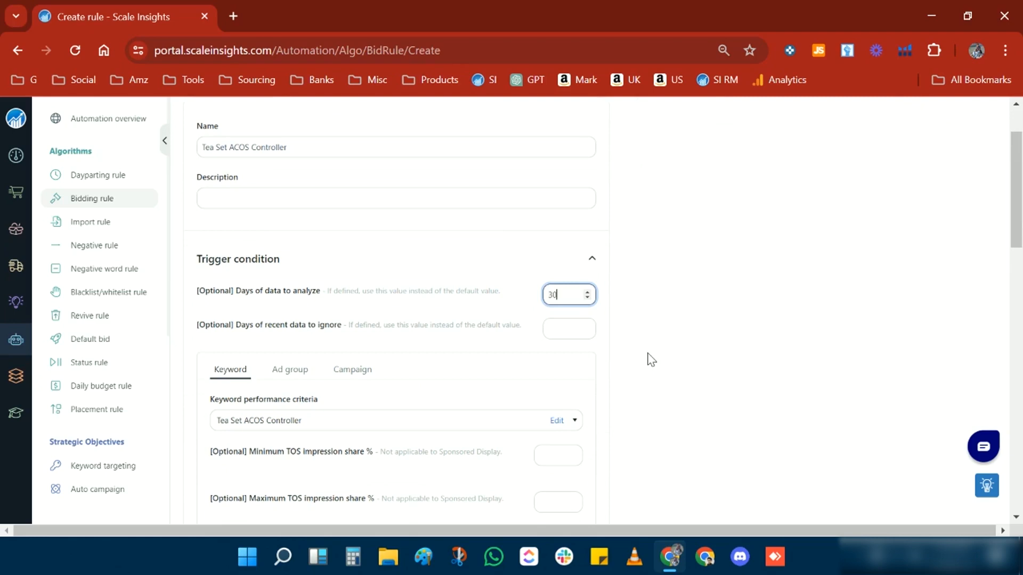
left_click(651, 359)
left_click(562, 331)
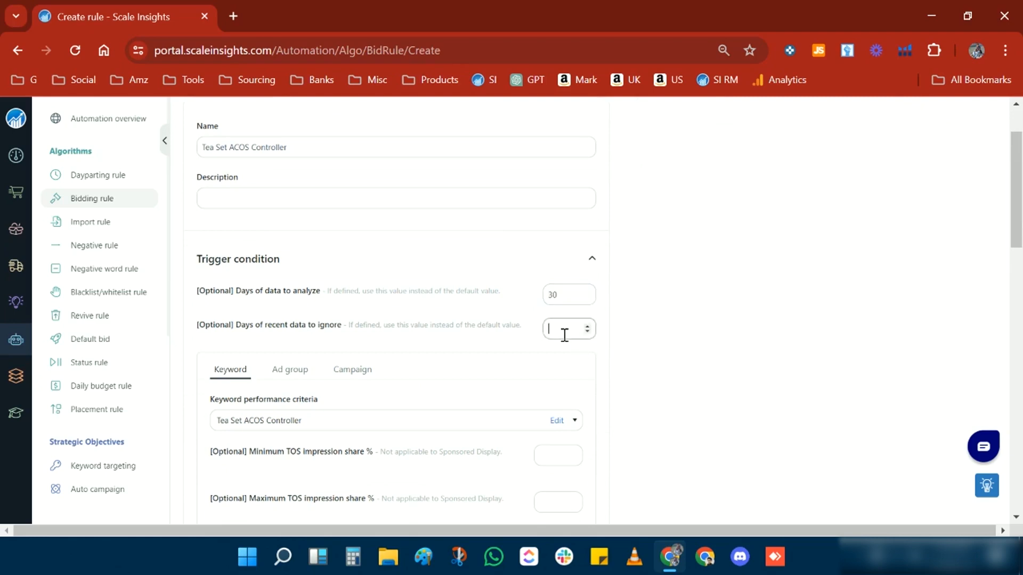
type("2")
left_click(652, 359)
Step: Set the rule's trigger priority to 98
scroll(652, 359, "down", 3)
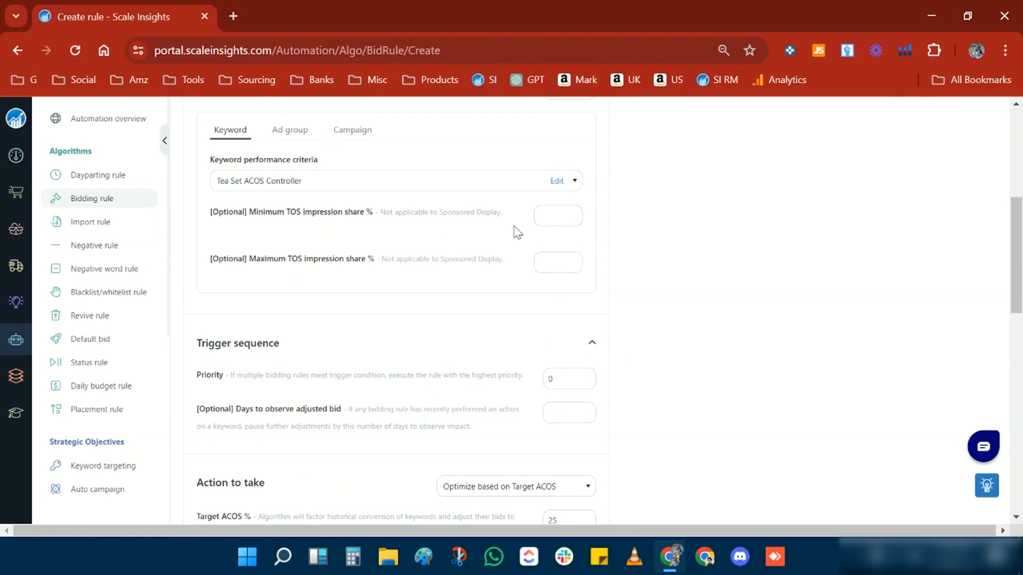
scroll(543, 271, "down", 1)
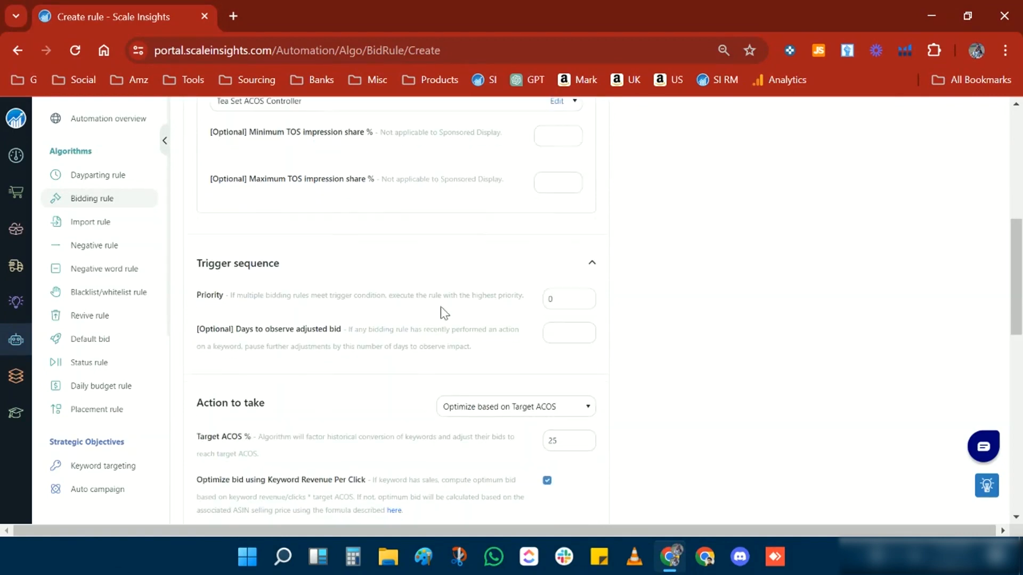
double_click(551, 299)
left_click(669, 276)
Step: Set the days to observe the adjusted bid to 2 and the target ACOS to 30%
scroll(646, 312, "down", 3)
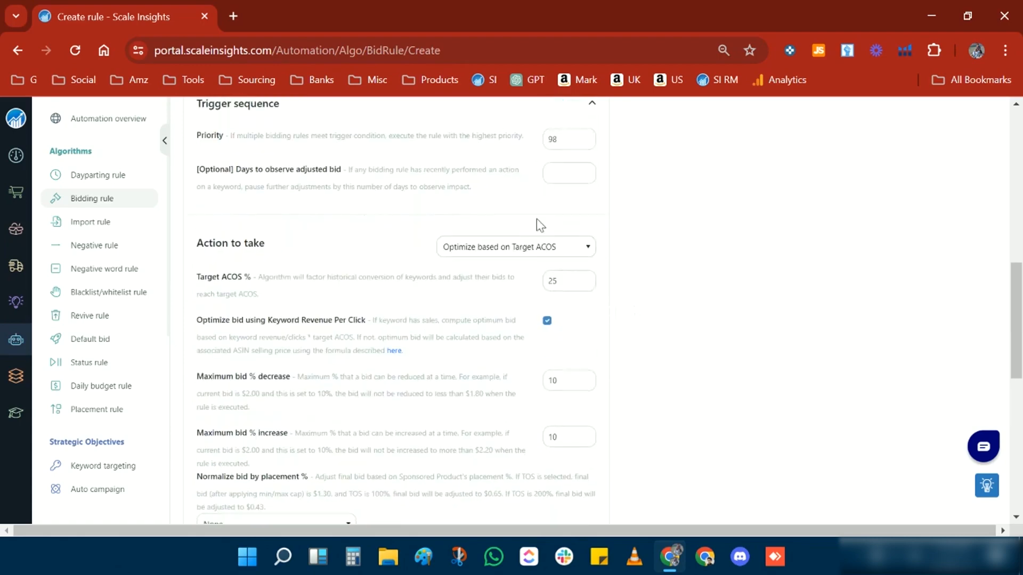
left_click(565, 176)
type("2")
left_click(613, 198)
left_click_drag(565, 282, 530, 286)
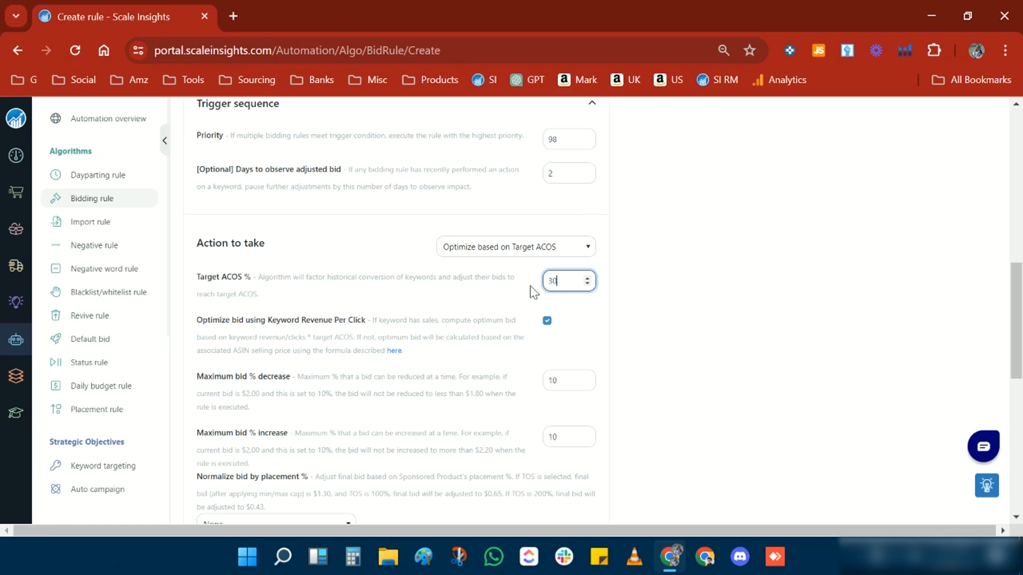
left_click(637, 294)
Step: Examine the option to optimize bids using Keyword Revenue Per Click, toggling it off and back on
scroll(639, 293, "down", 3)
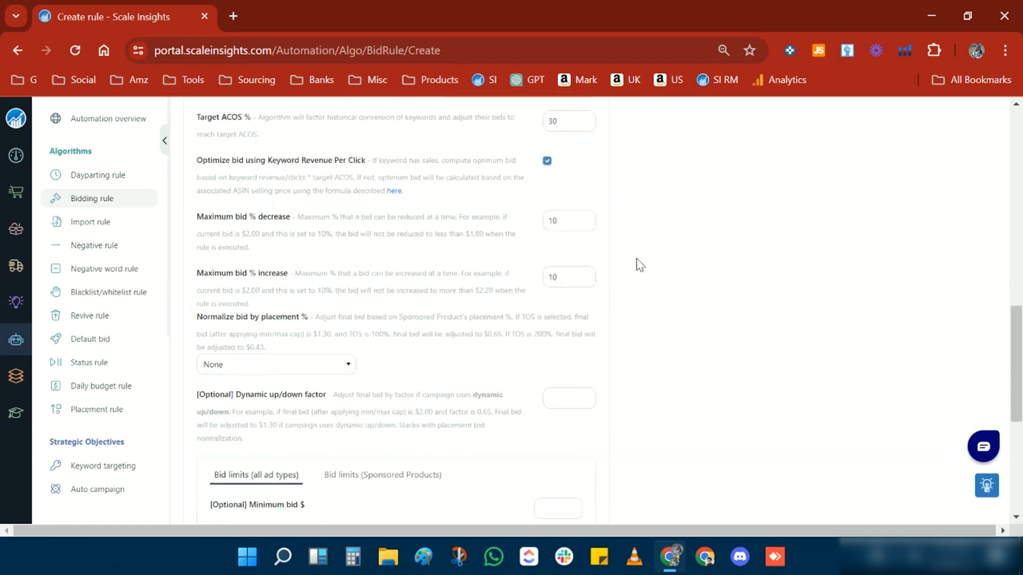
scroll(639, 265, "up", 3)
scroll(618, 273, "down", 1)
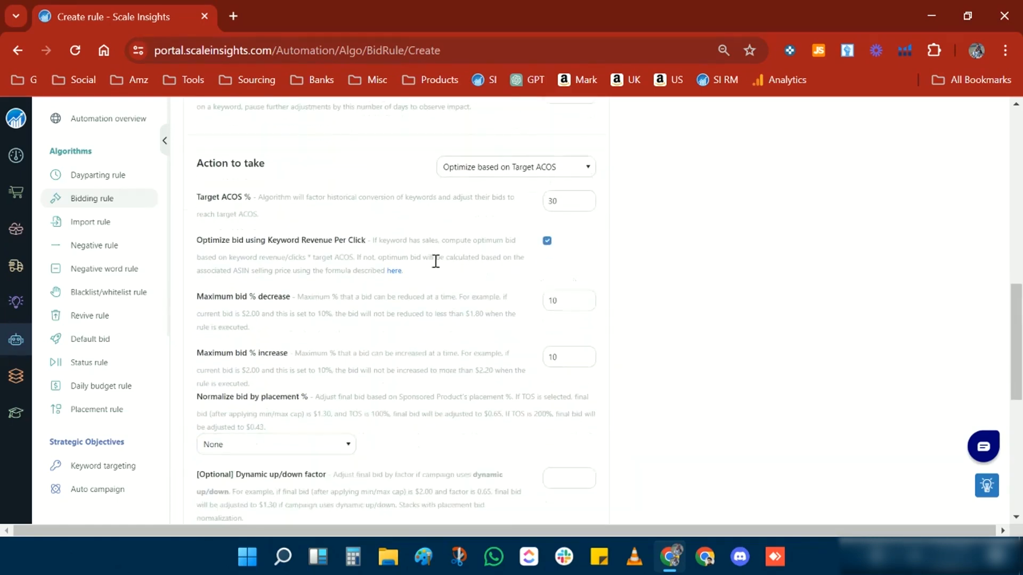
left_click(547, 241)
left_click(547, 240)
left_click_drag(307, 248, 363, 243)
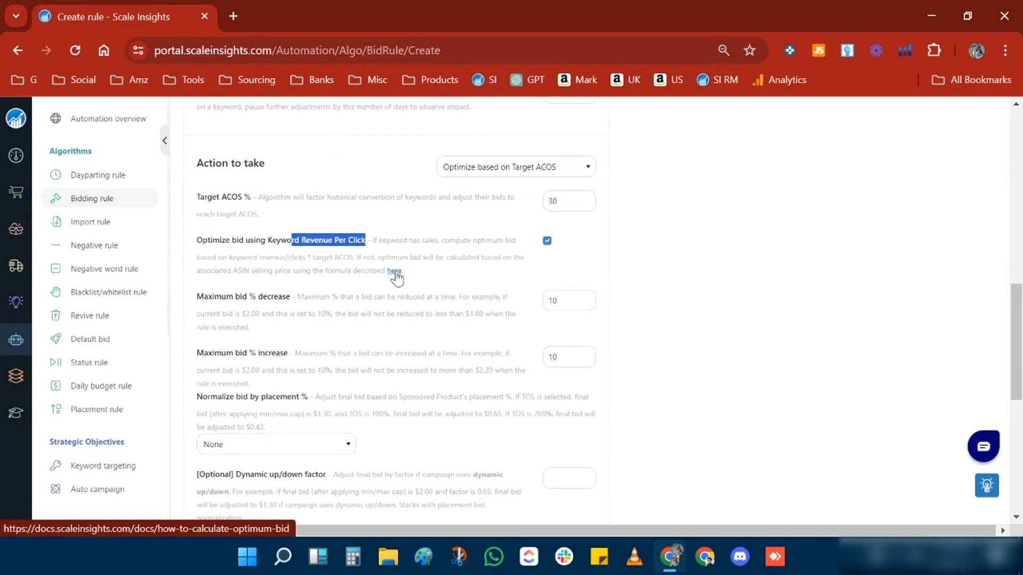
Step: Review the maximum bid decrease and increase percentages together with the target ACOS
scroll(426, 275, "down", 2)
left_click(554, 220)
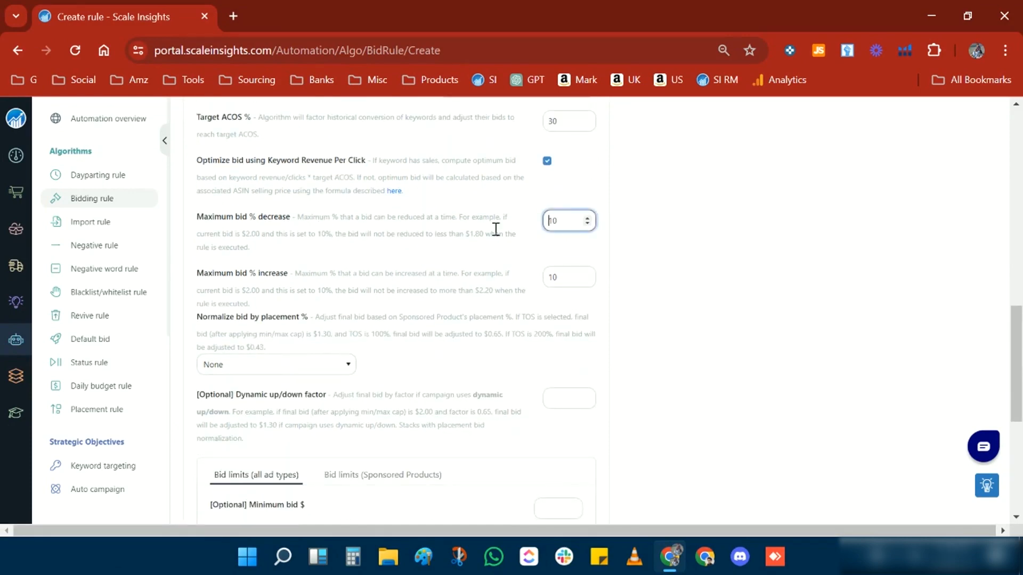
left_click(568, 269)
left_click(564, 222)
scroll(631, 235, "up", 2)
left_click(576, 202)
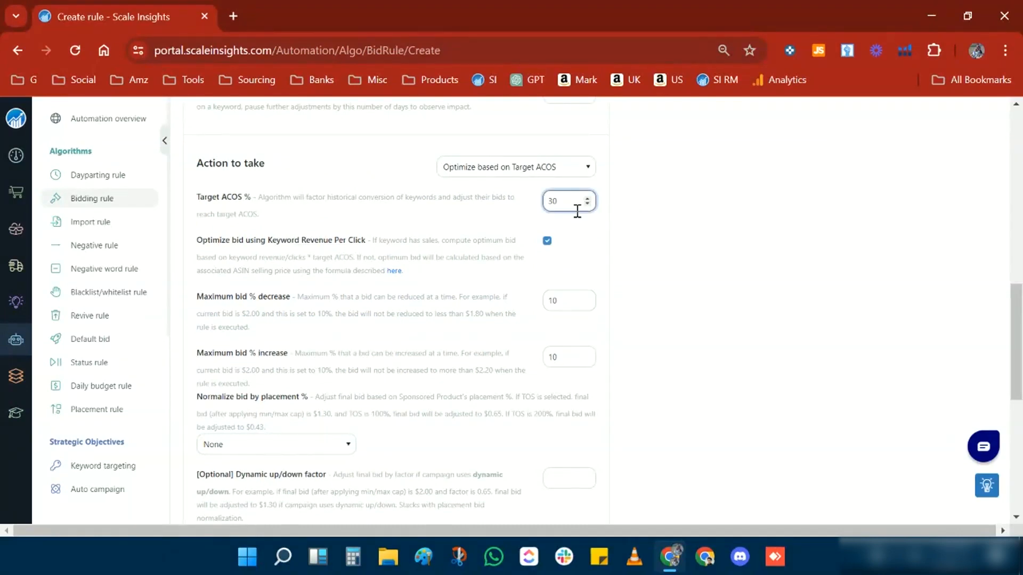
left_click(569, 300)
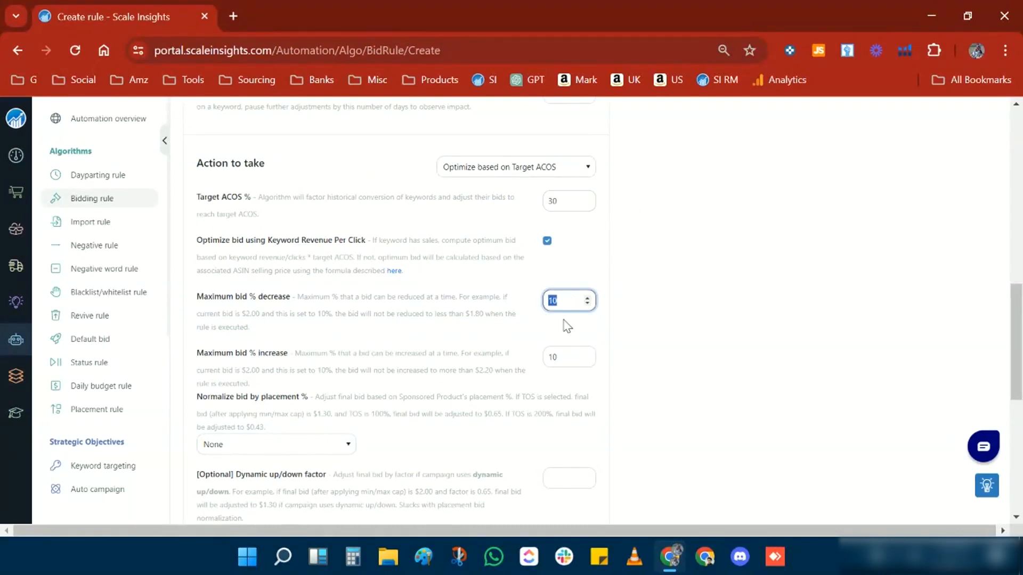
left_click(571, 201)
left_click(592, 231)
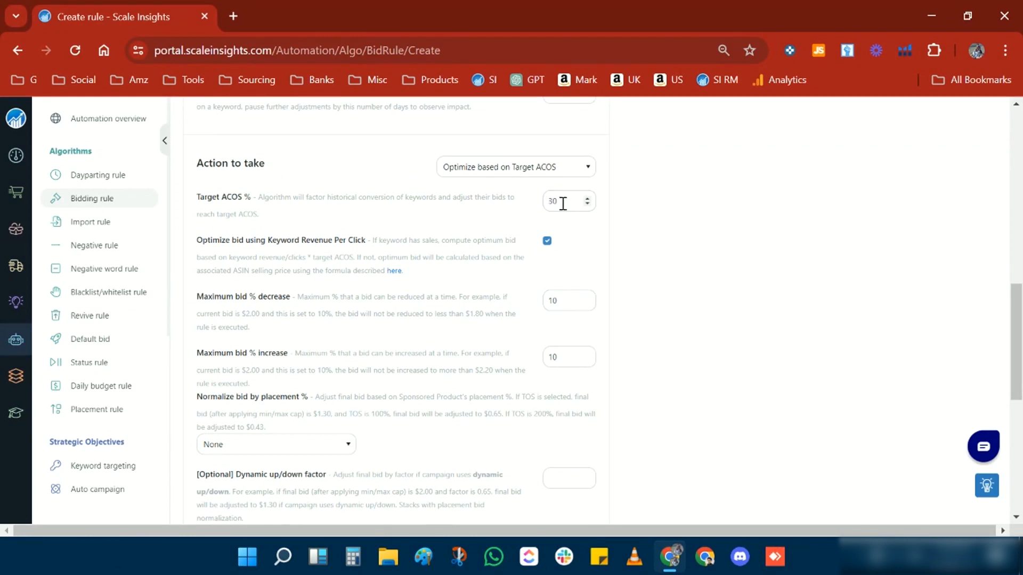
left_click_drag(563, 203, 535, 201)
left_click(626, 288)
Step: Set the maximum bid increase to 5%
left_click_drag(548, 358, 533, 368)
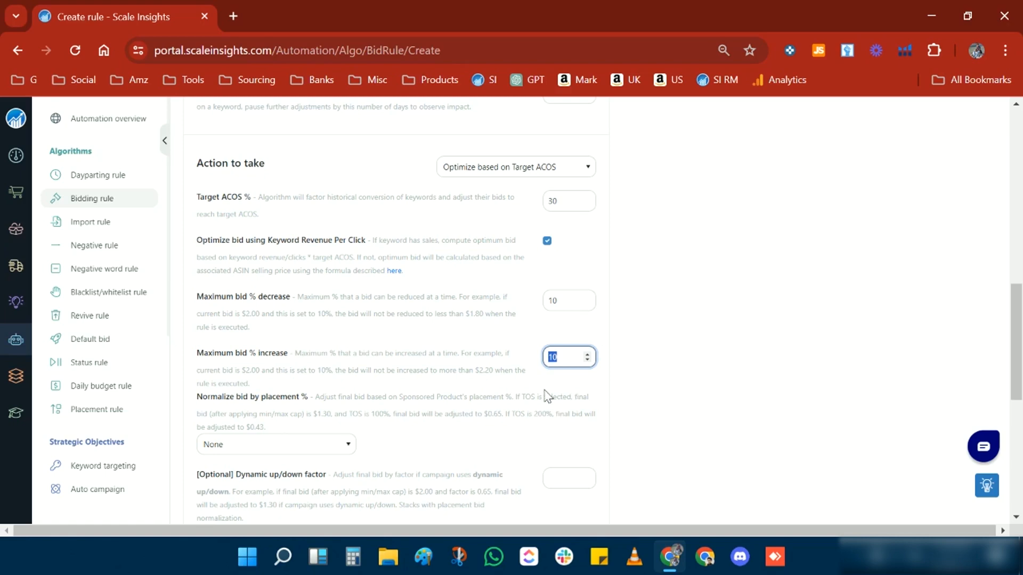
type("5")
left_click(644, 383)
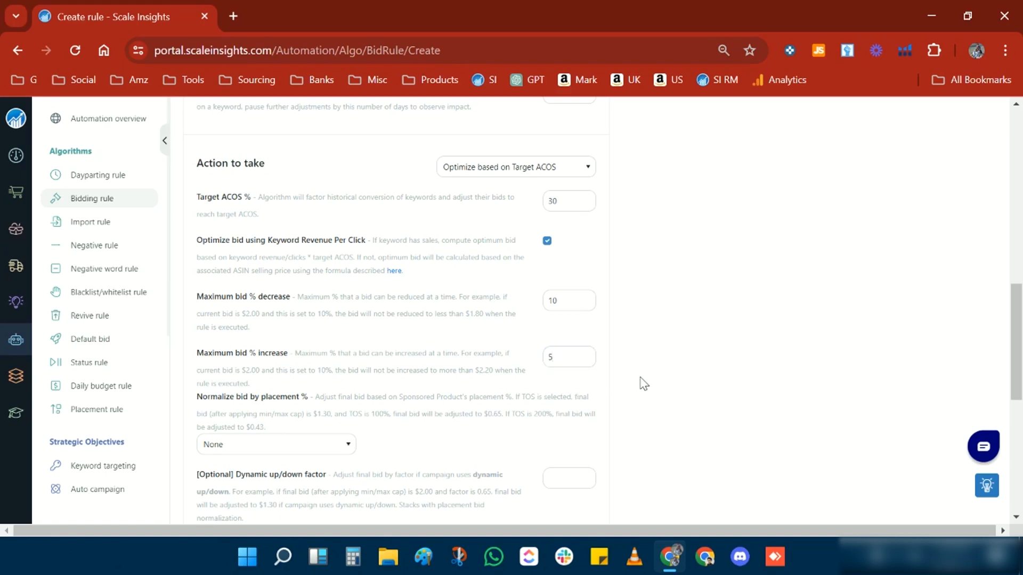
Step: Check the maximum bid decrease against the maximum bid increase in the rule's action settings
left_click_drag(552, 302, 523, 315)
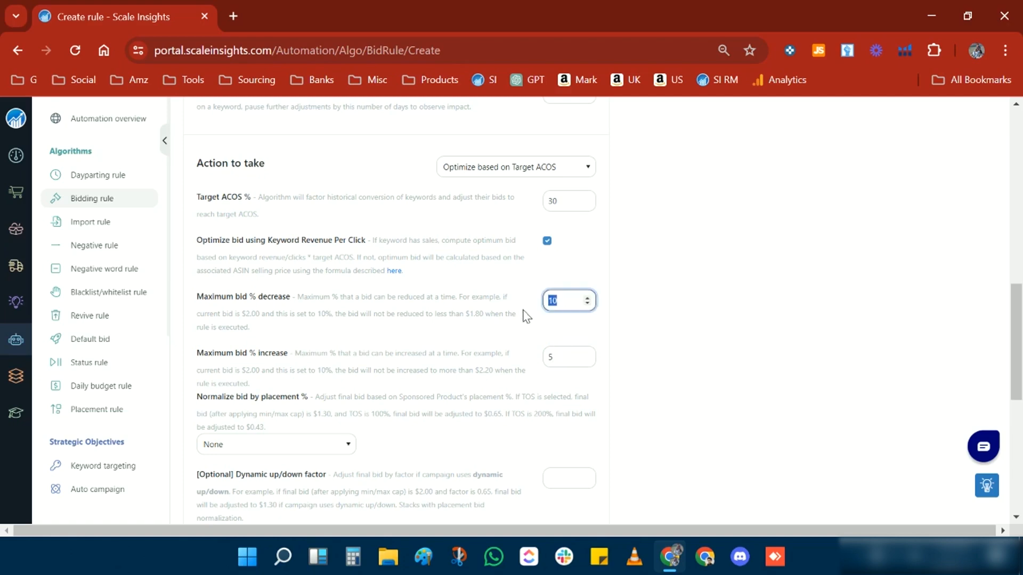
left_click(571, 331)
left_click(571, 301)
scroll(624, 297, "down", 1)
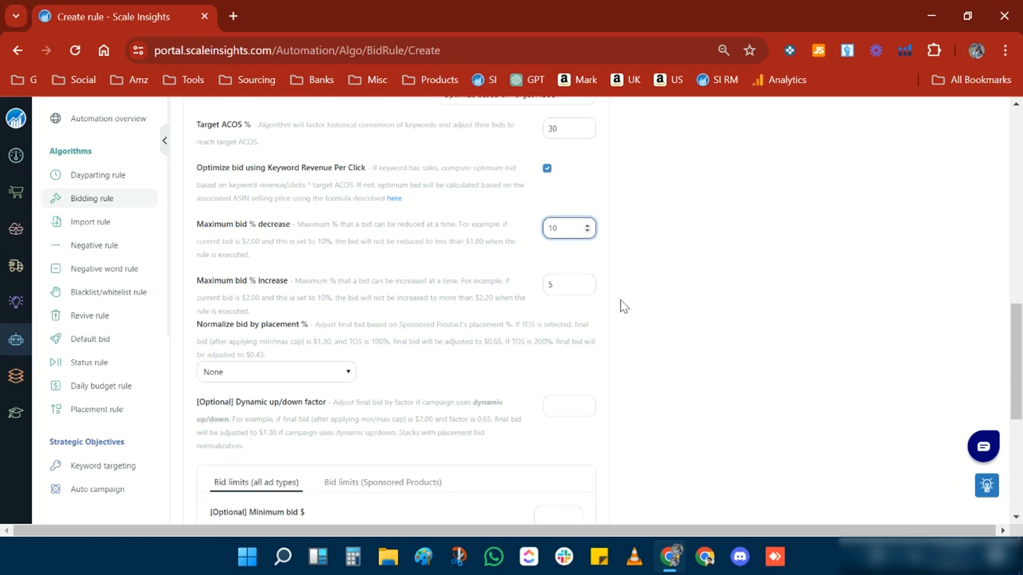
left_click(571, 278)
scroll(642, 311, "down", 1)
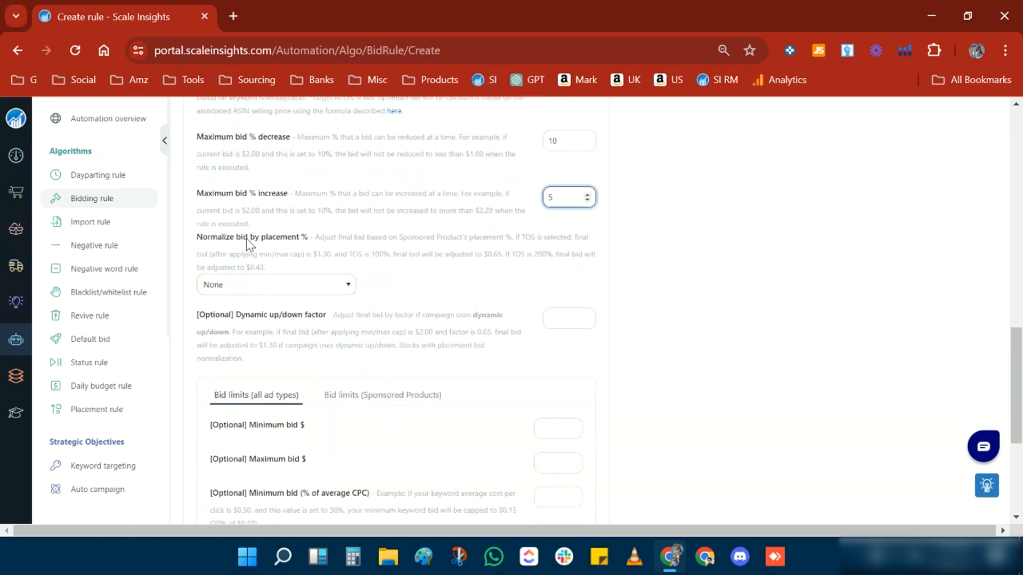
Step: Normalize the bid by placement using the option Whichever is the highest
left_click_drag(308, 237, 197, 238)
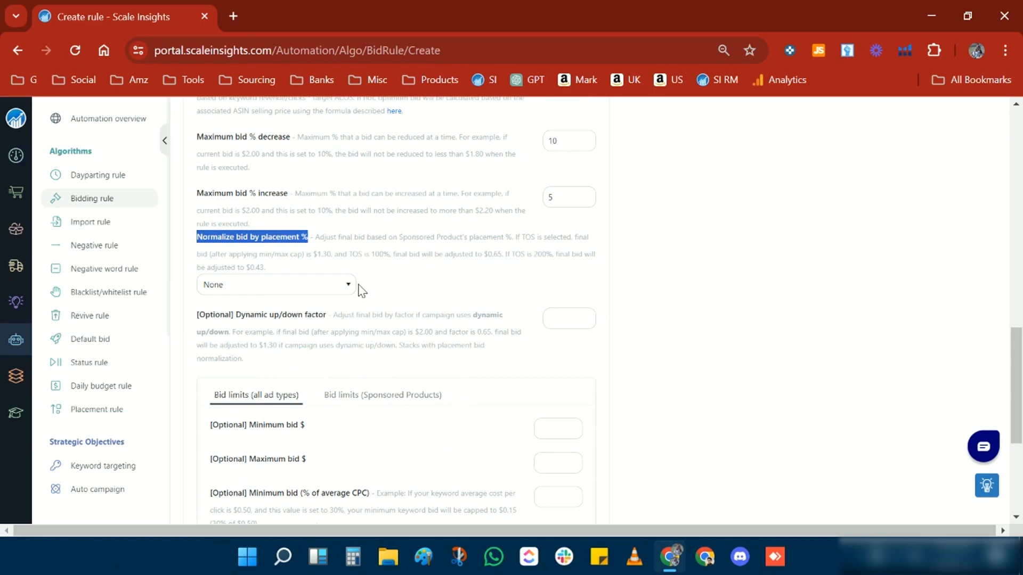
left_click(347, 286)
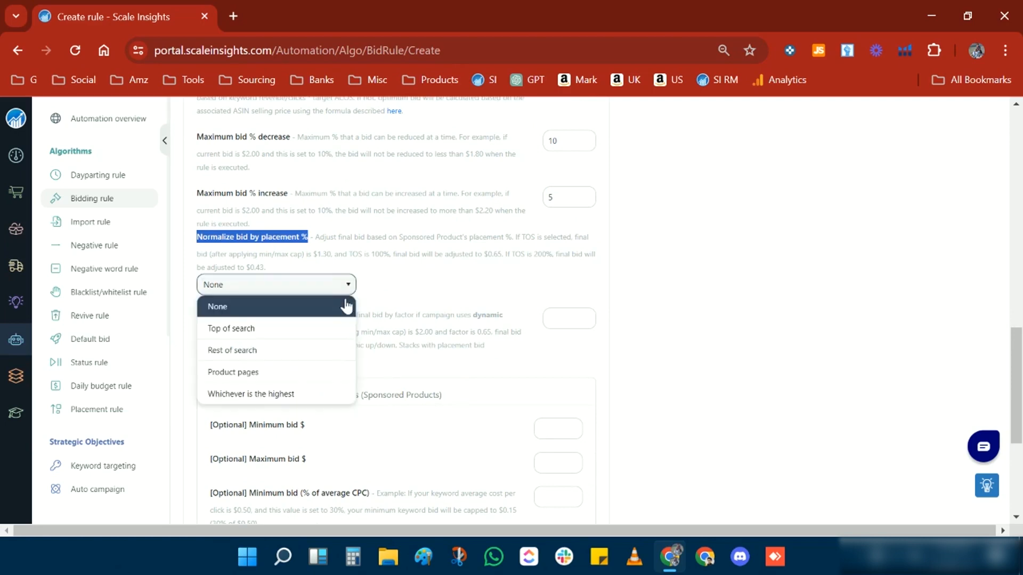
left_click(415, 288)
left_click_drag(310, 238, 208, 246)
left_click(331, 244)
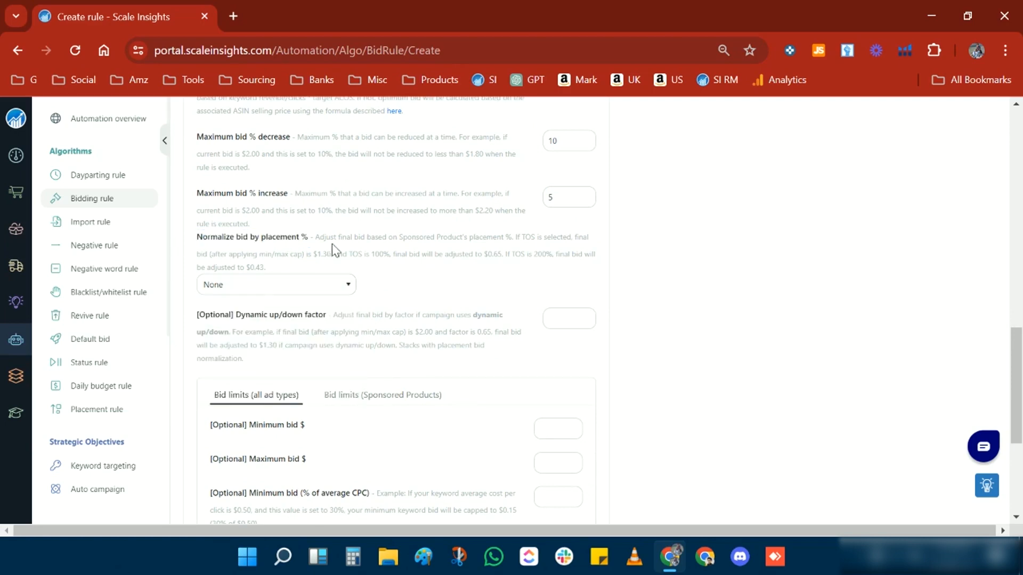
left_click(343, 280)
scroll(390, 278, "down", 1)
left_click(343, 209)
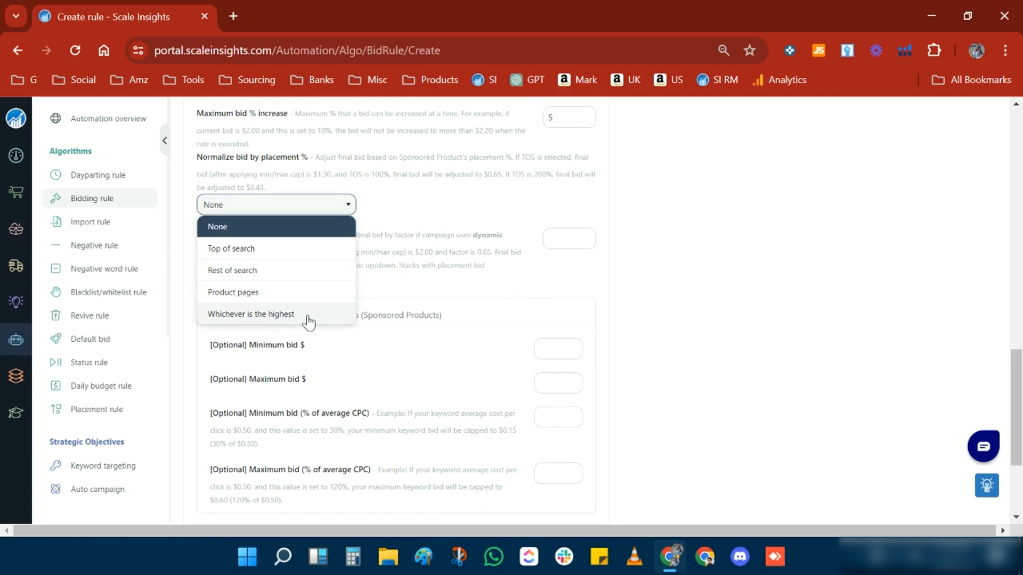
left_click(283, 316)
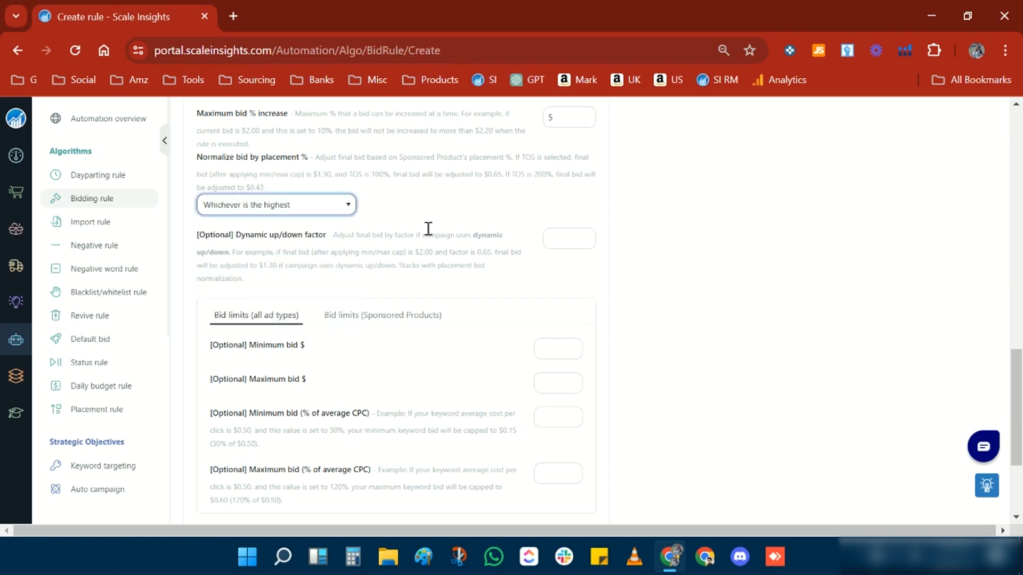
Step: Limit bids for all ad types to a minimum of $0.50 and a maximum of $1.50, and create the rule
scroll(463, 242, "up", 5)
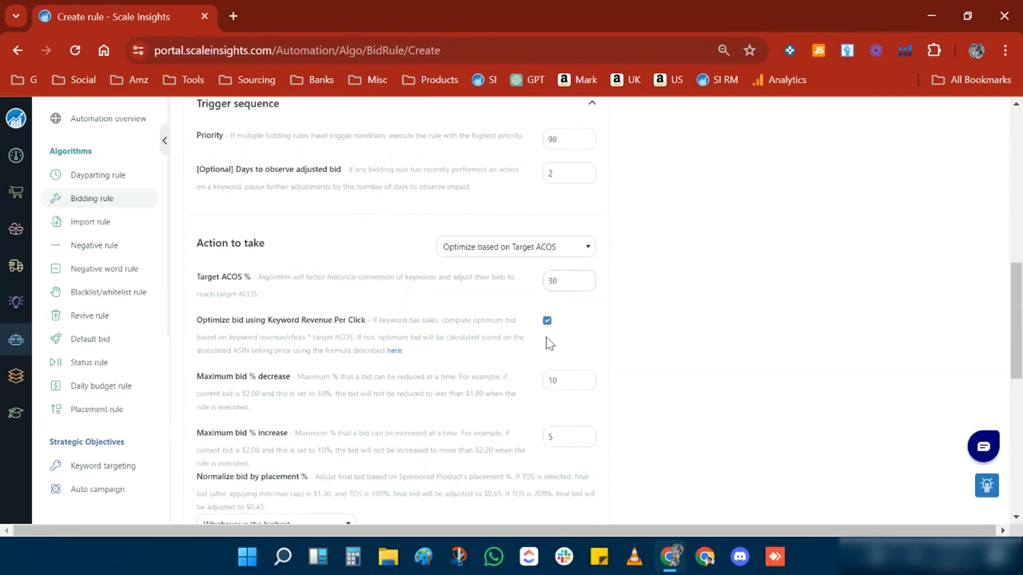
scroll(536, 317, "down", 2)
scroll(536, 317, "down", 6)
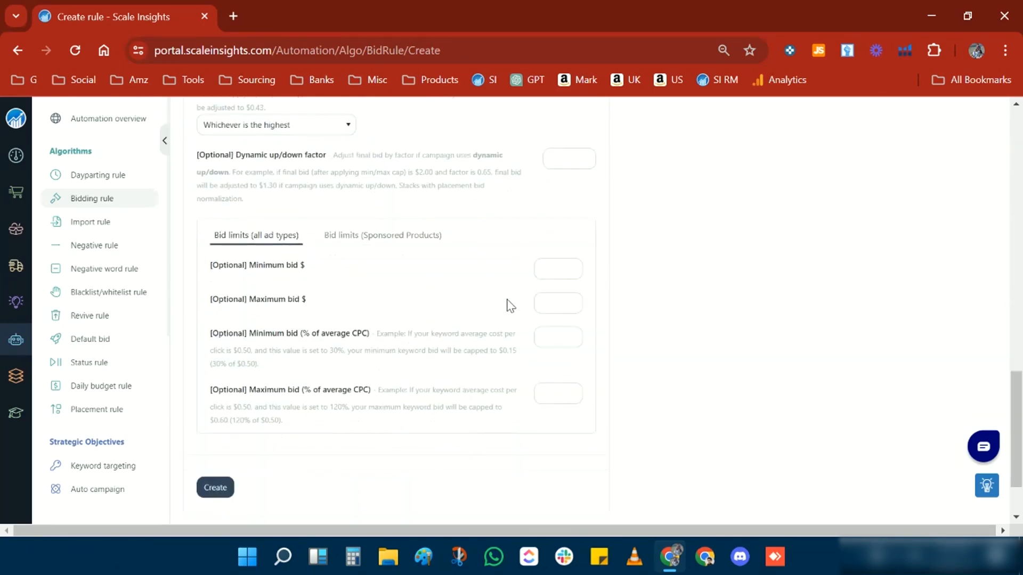
left_click(551, 304)
type("1.5")
left_click(542, 272)
type("0.50")
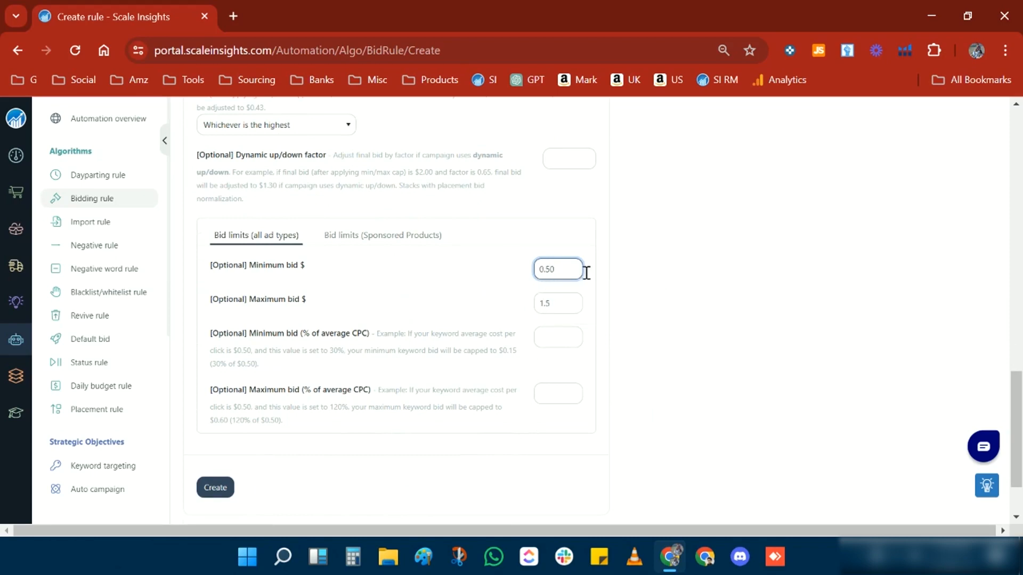
left_click(637, 290)
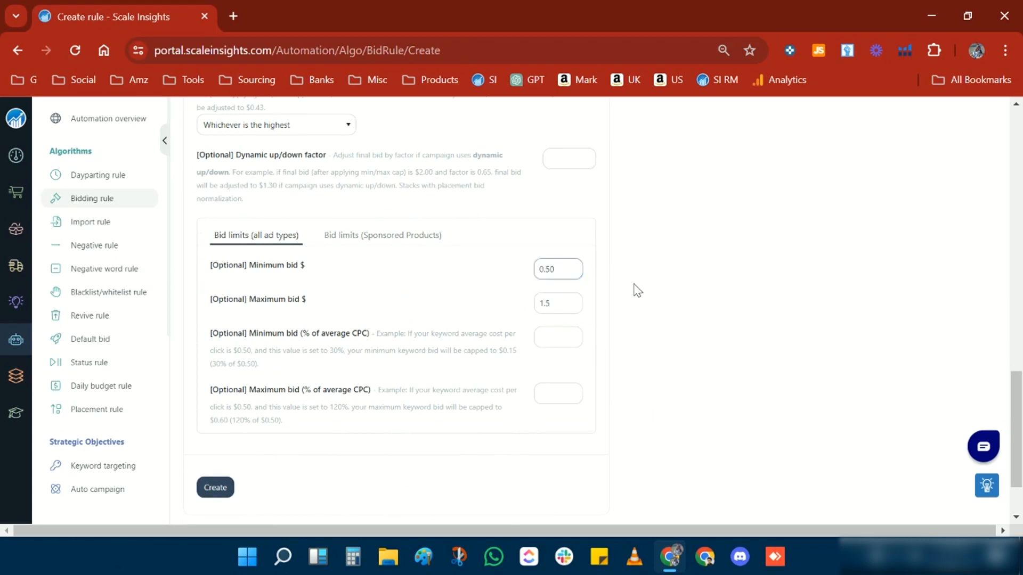
double_click(557, 270)
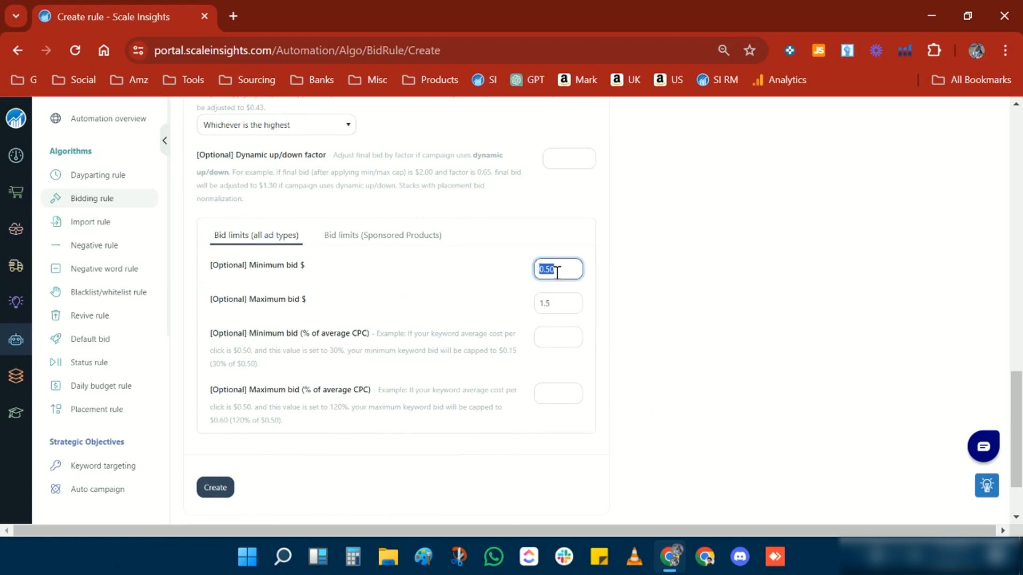
left_click(636, 291)
left_click(563, 307)
left_click(213, 489)
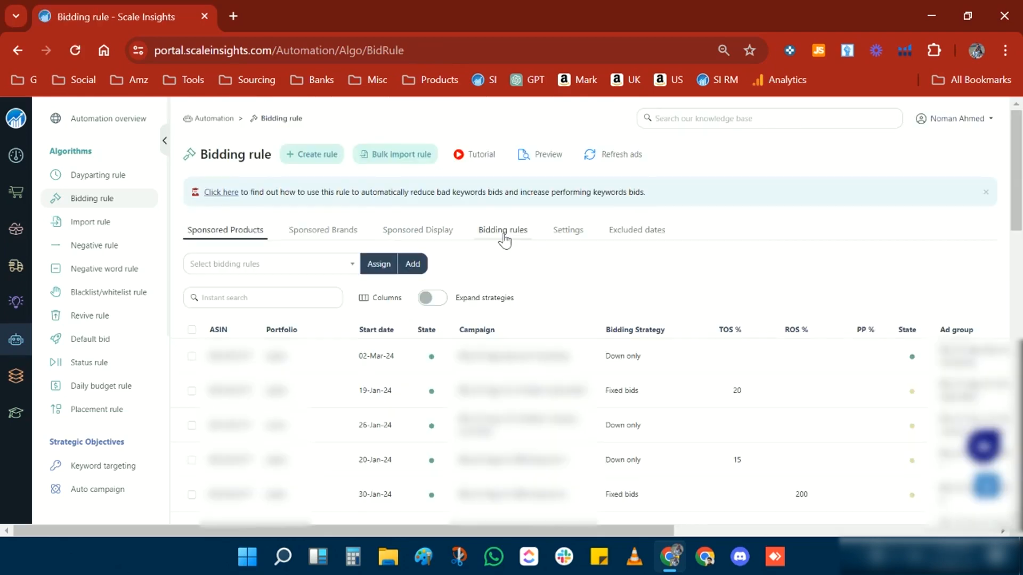
Step: Search the existing bidding rules for "Tea" and sort the matches by descending priority
left_click(503, 230)
left_click(304, 265)
type("Tea")
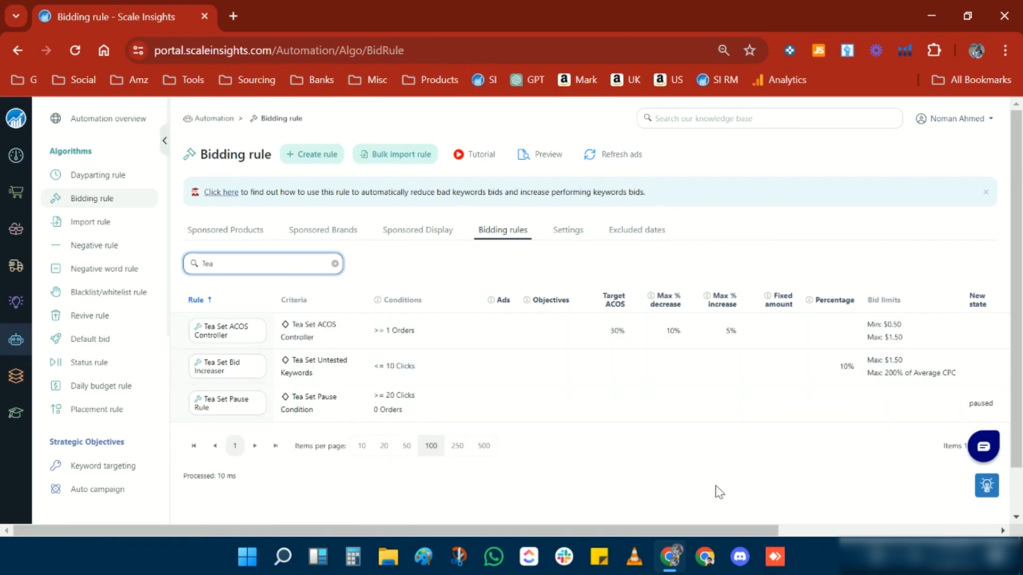
left_click_drag(664, 530, 546, 528)
left_click(769, 299)
left_click(768, 300)
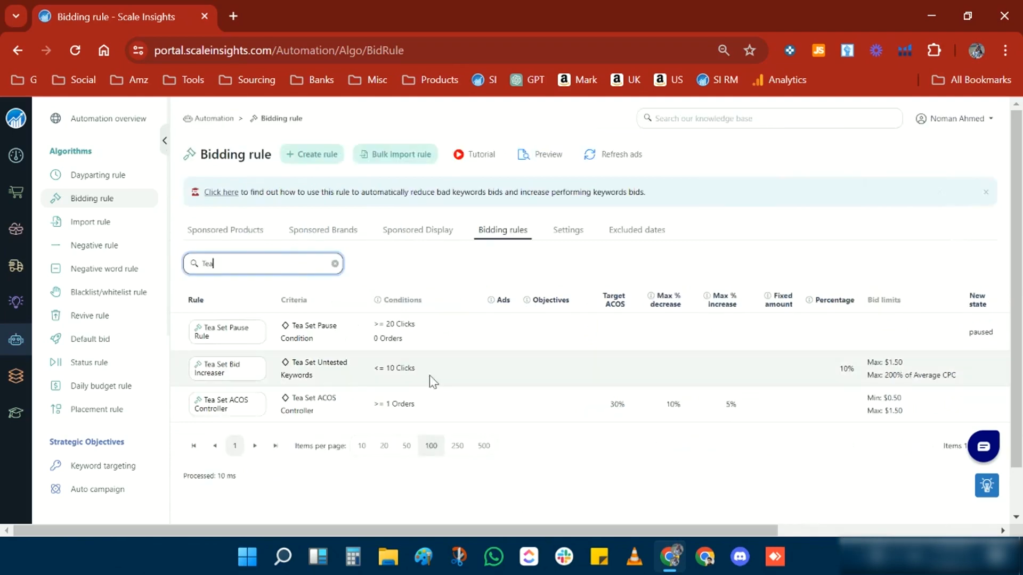
Step: Review the conditions and priorities of the Tea Set Pause Rule and the Tea Set Bid Increaser
left_click_drag(407, 343, 369, 334)
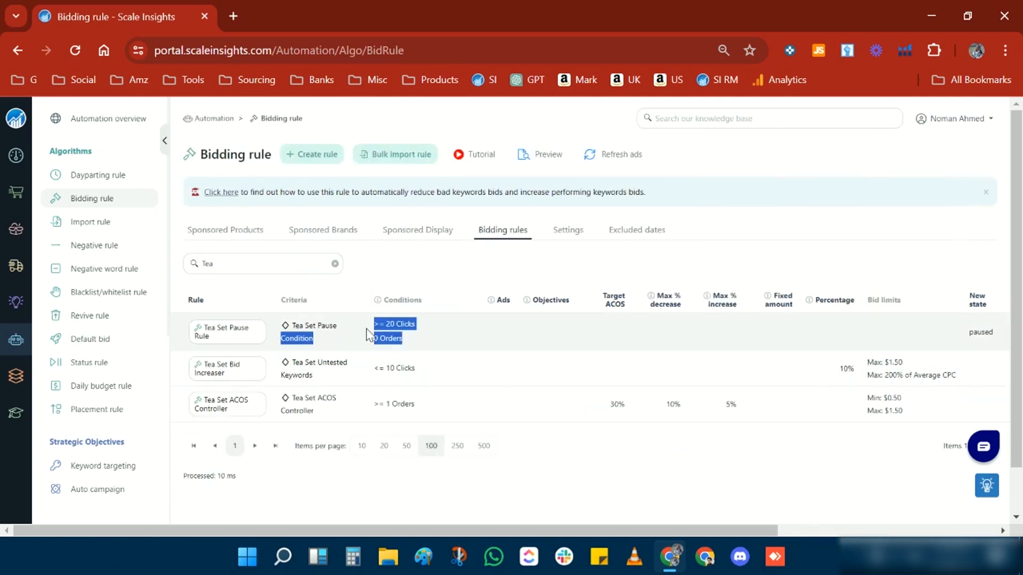
left_click(412, 339)
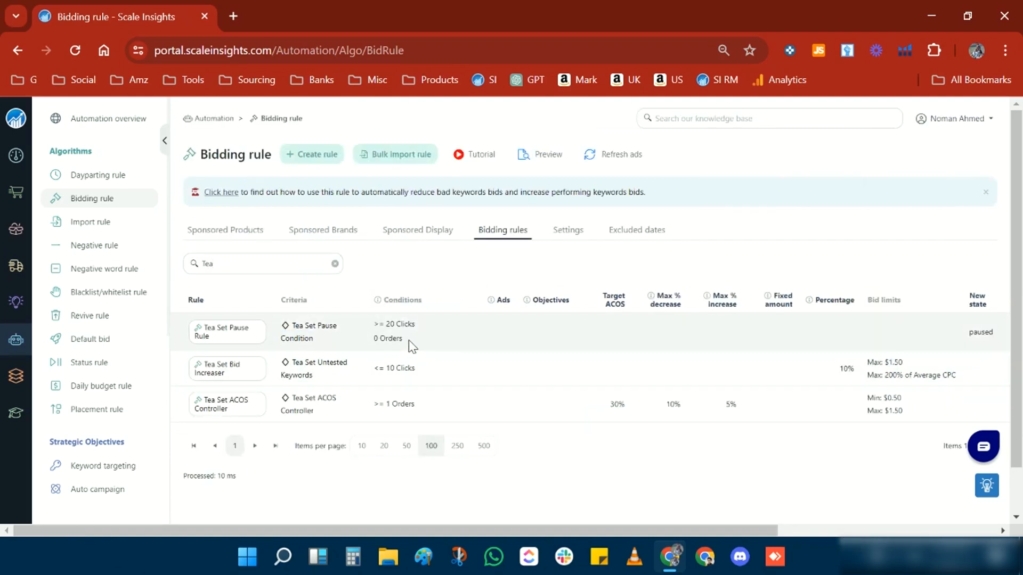
left_click_drag(415, 382, 371, 374)
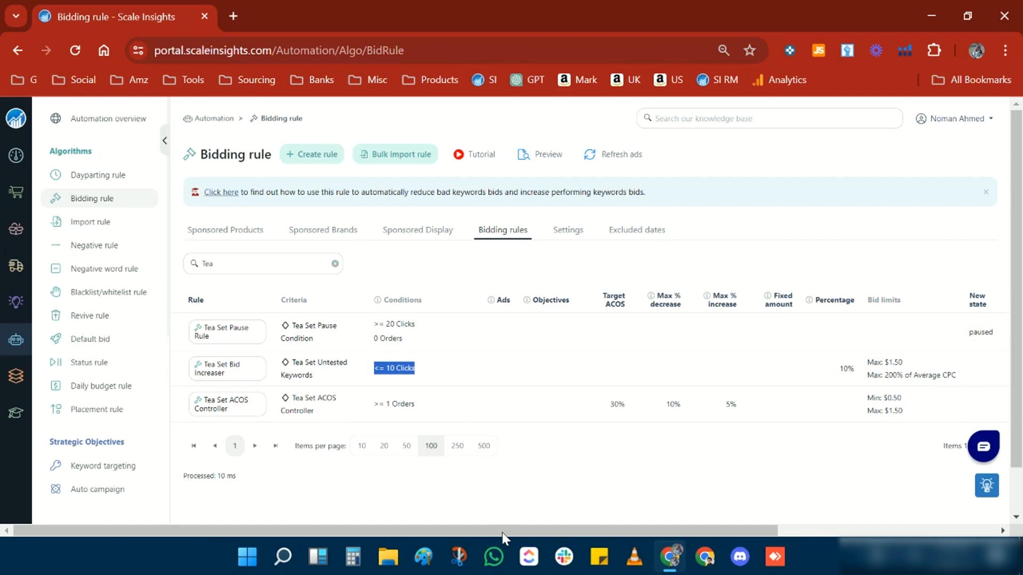
left_click_drag(503, 531, 752, 533)
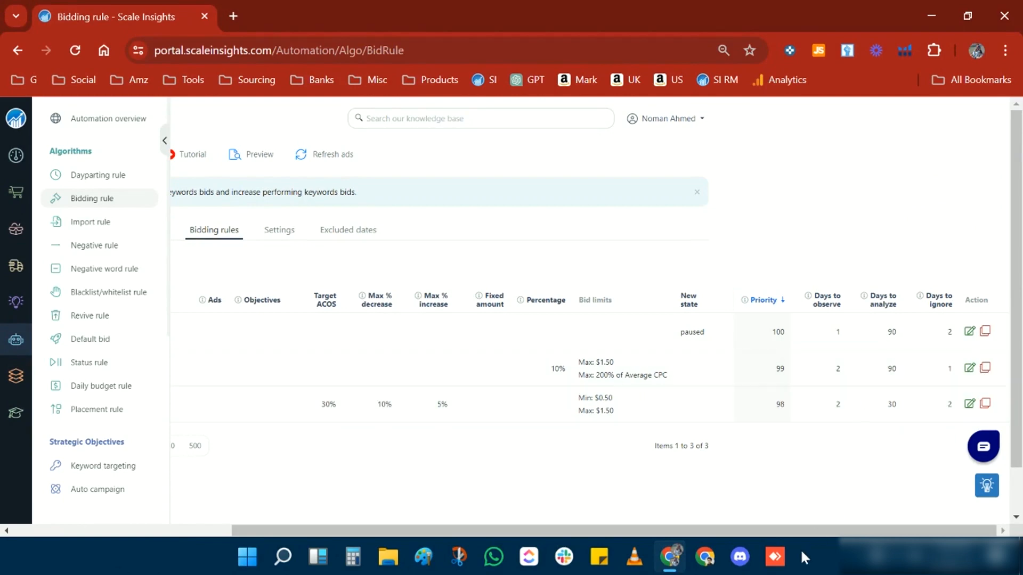
left_click_drag(799, 532, 478, 533)
Step: Review the Tea Set ACOS Controller's order condition, target ACOS, bid limits, and days to analyze and ignore
triple_click(405, 407)
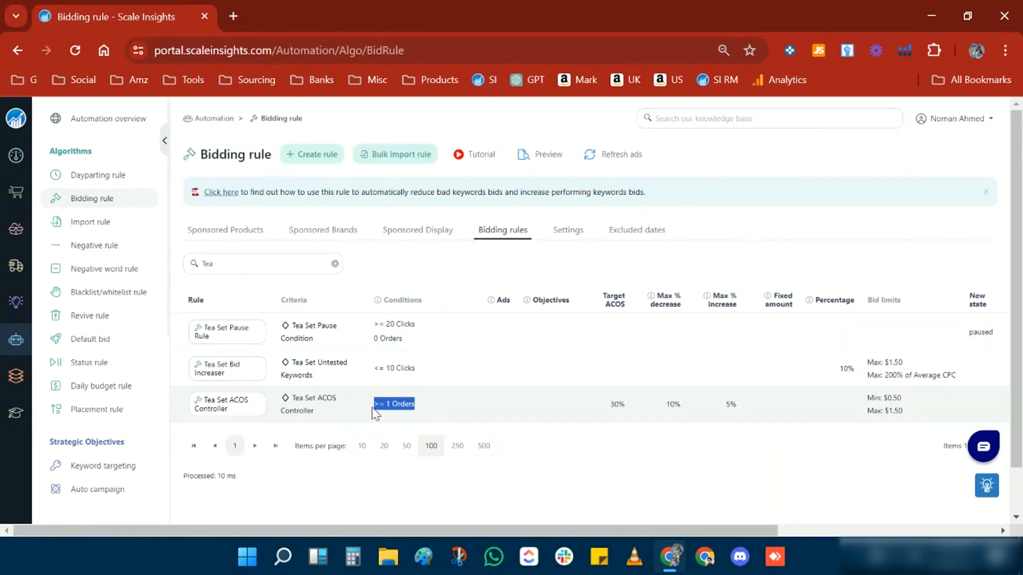
double_click(616, 404)
triple_click(382, 404)
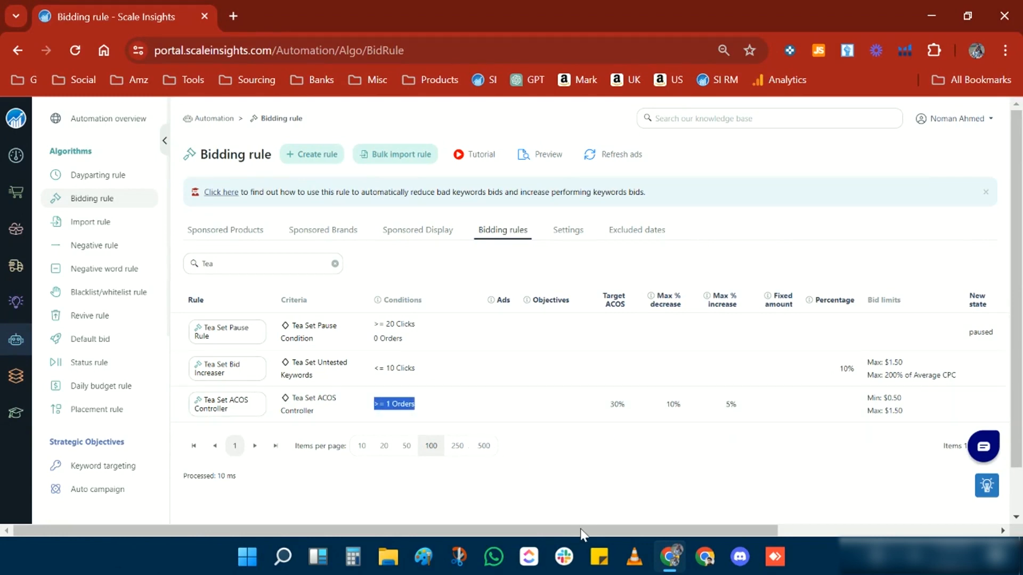
left_click_drag(583, 533, 801, 533)
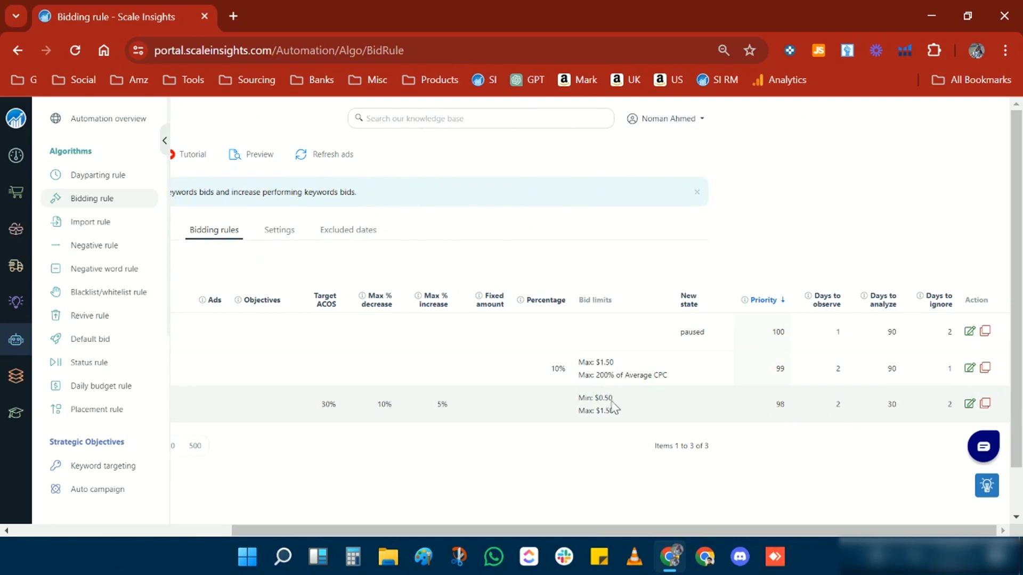
double_click(892, 405)
left_click(944, 416)
double_click(944, 410)
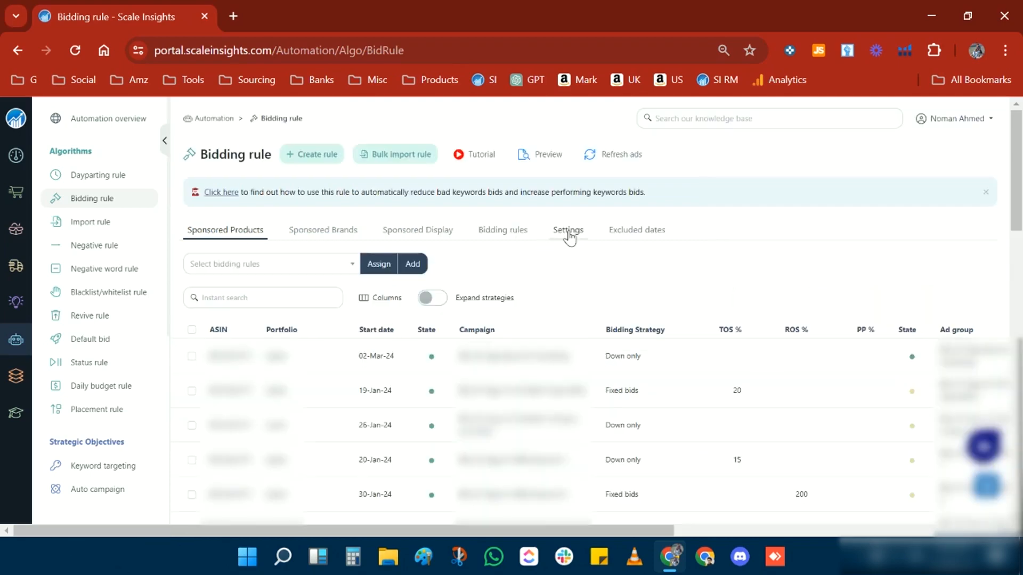
Step: Open the general bidding rule settings and examine the days of recent data to ignore and the days to analyze
left_click(568, 230)
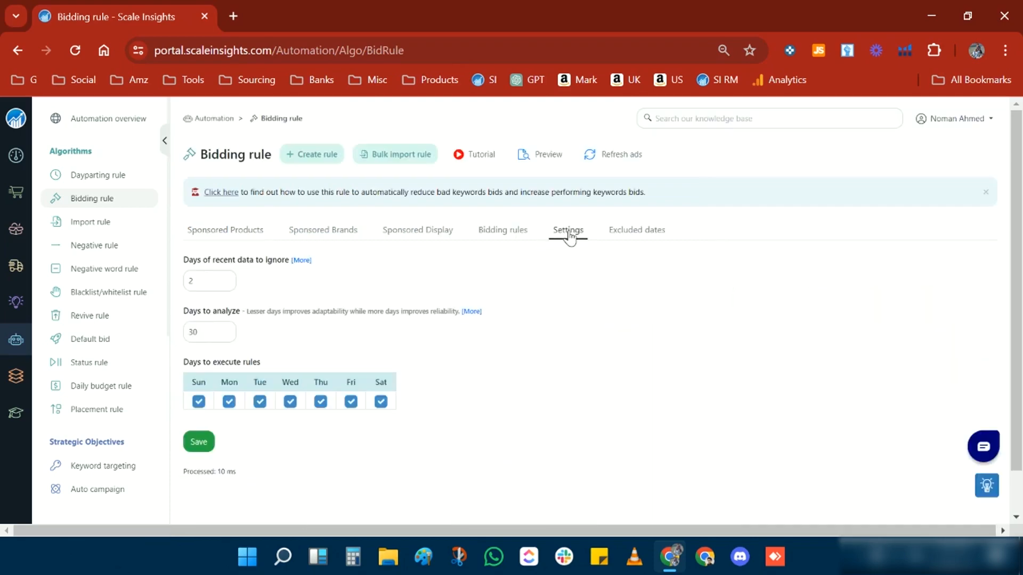
left_click(216, 279)
left_click_drag(184, 260, 250, 314)
left_click(207, 282)
left_click(209, 335)
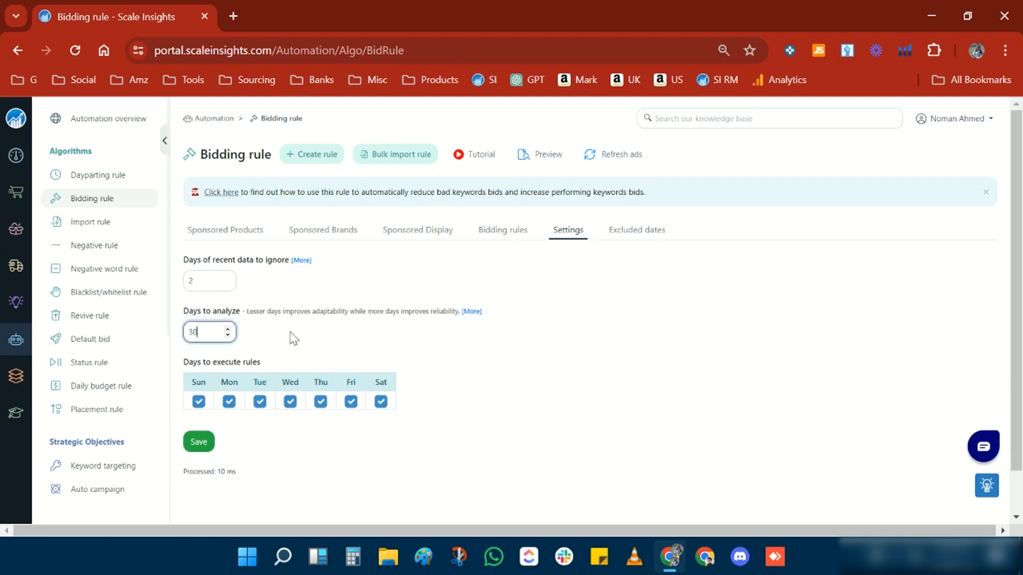
left_click(295, 333)
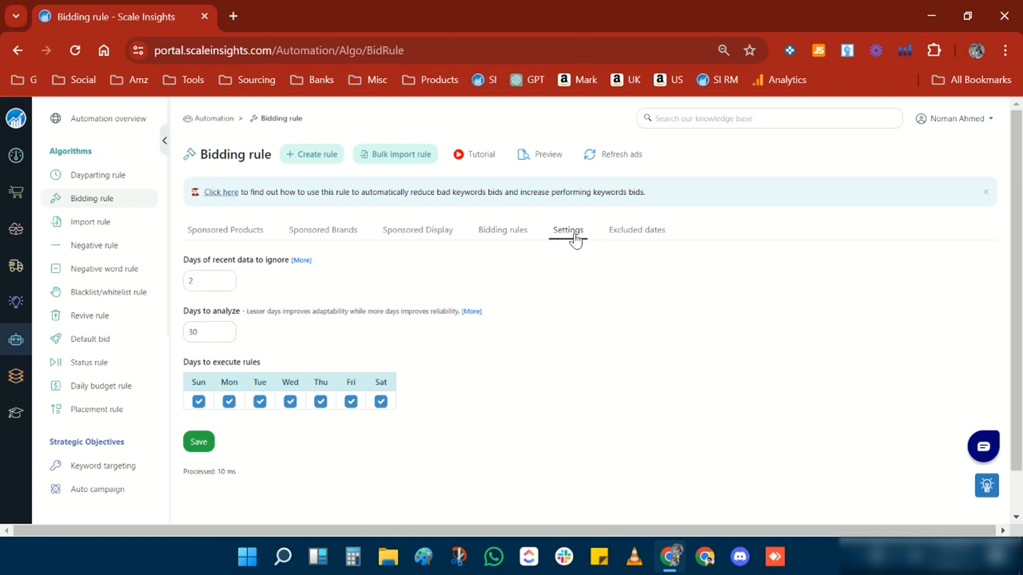
Step: Try excluding Sunday and Thursday from the days to execute rules
left_click_drag(261, 363, 184, 371)
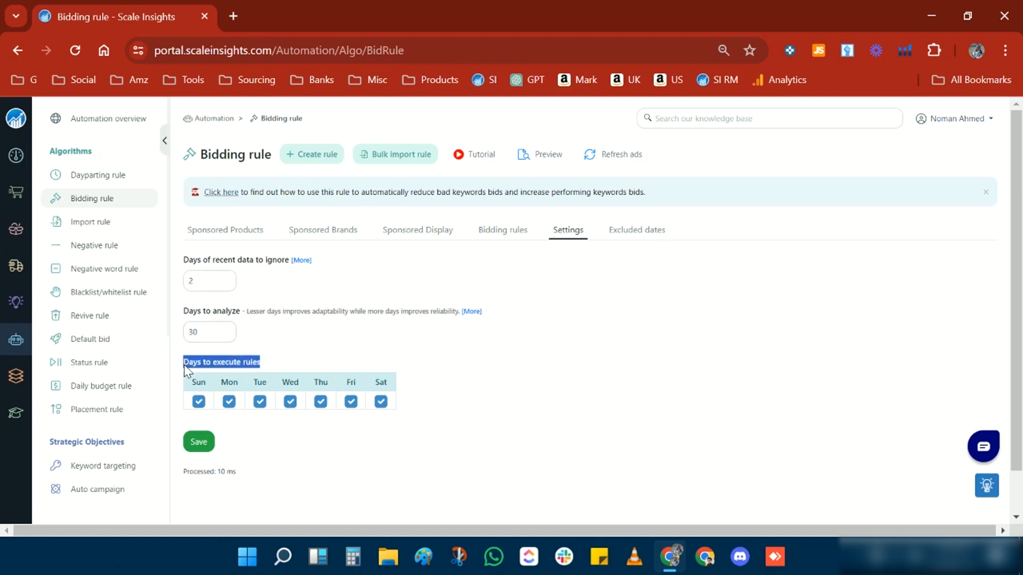
left_click(280, 363)
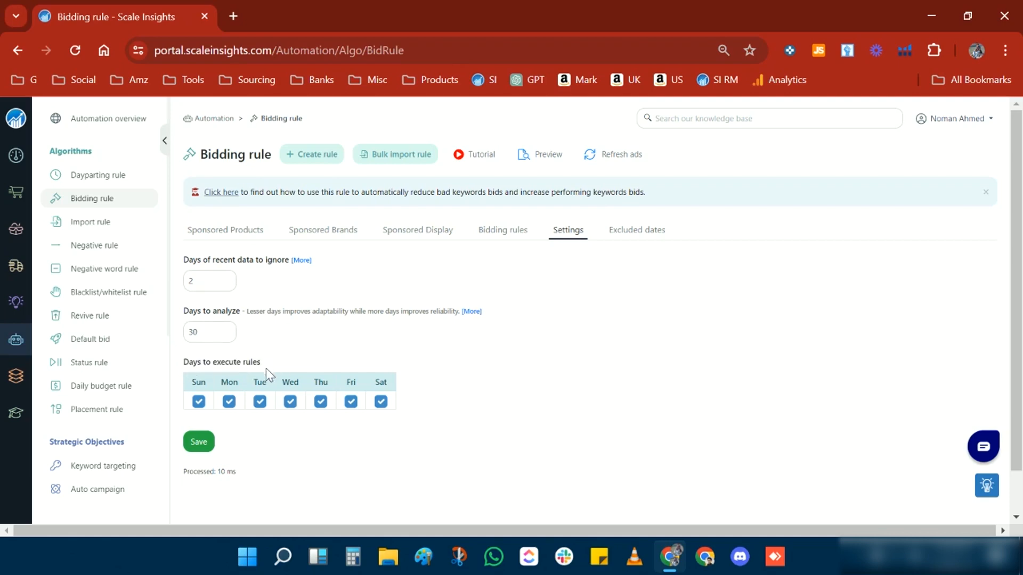
left_click(199, 403)
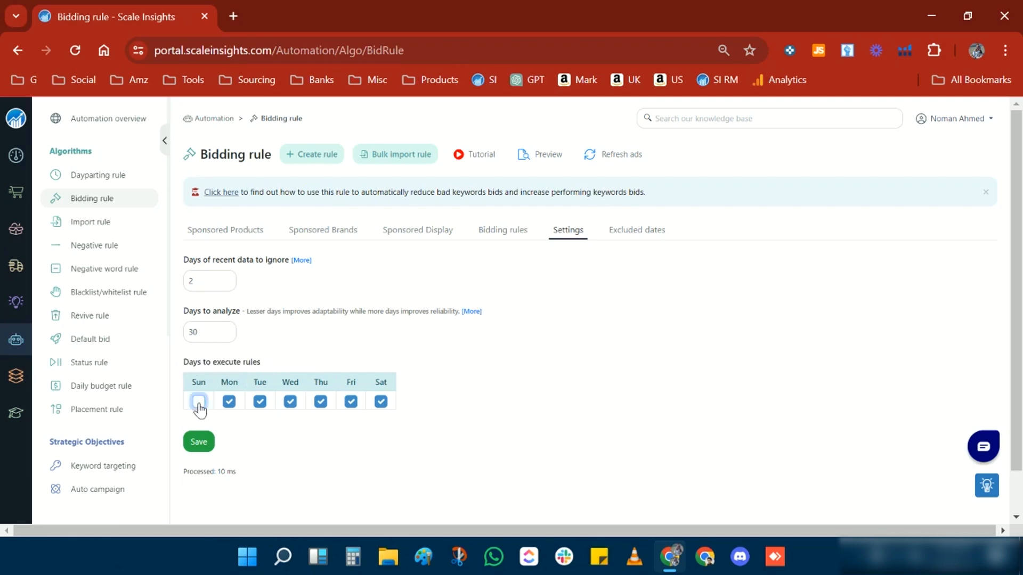
left_click(320, 402)
left_click(327, 433)
left_click_drag(191, 385, 204, 384)
left_click_drag(314, 386, 324, 385)
left_click(532, 337)
left_click(410, 390)
Step: Add 14 March 2024 as an excluded date for the bidding algorithm
left_click(627, 237)
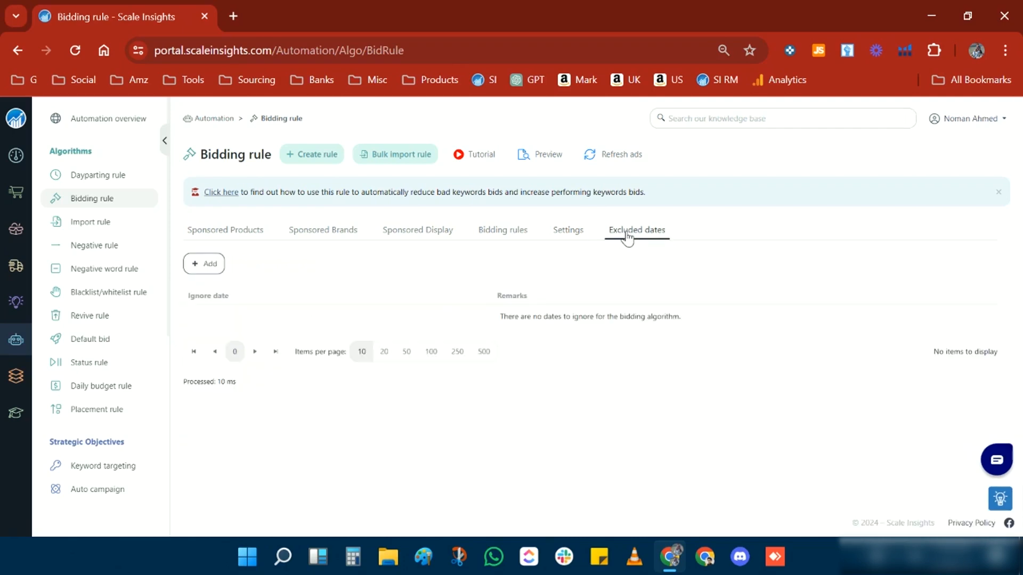
left_click(206, 271)
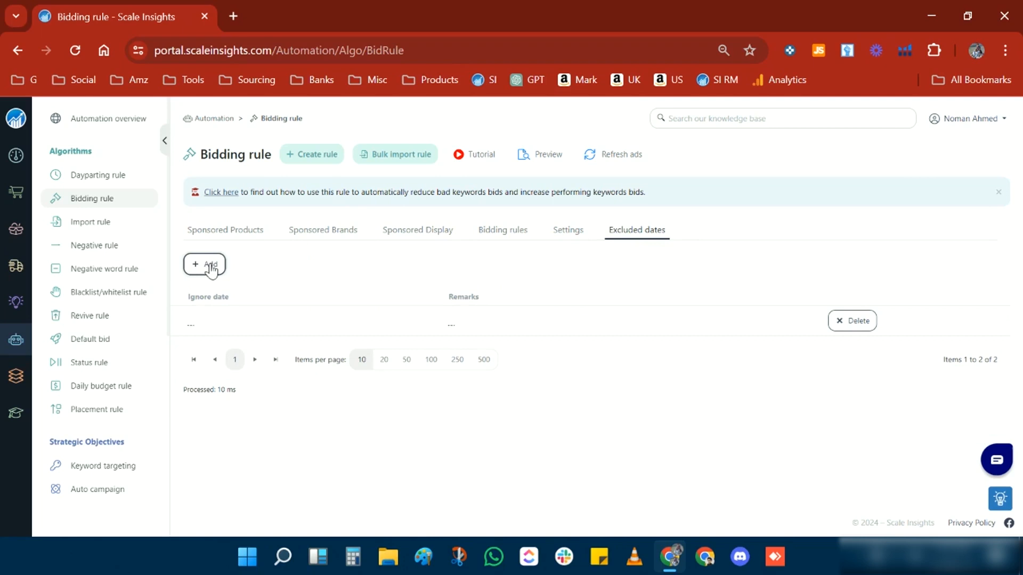
left_click(200, 324)
left_click(286, 320)
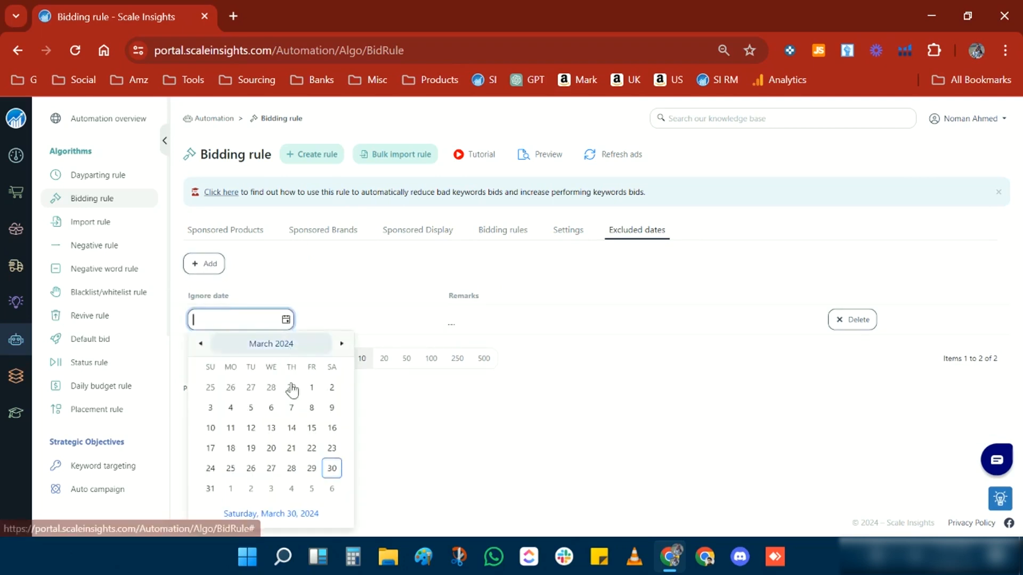
left_click(291, 428)
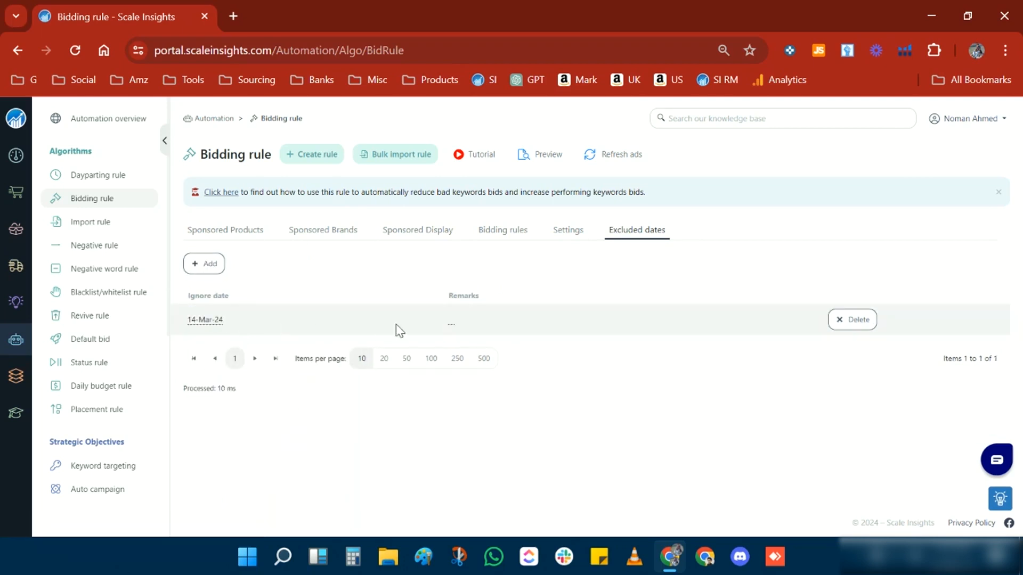
Step: Enter Prime Day as the remark for the 14-Mar-24 excluded date
left_click(440, 324)
left_click(451, 320)
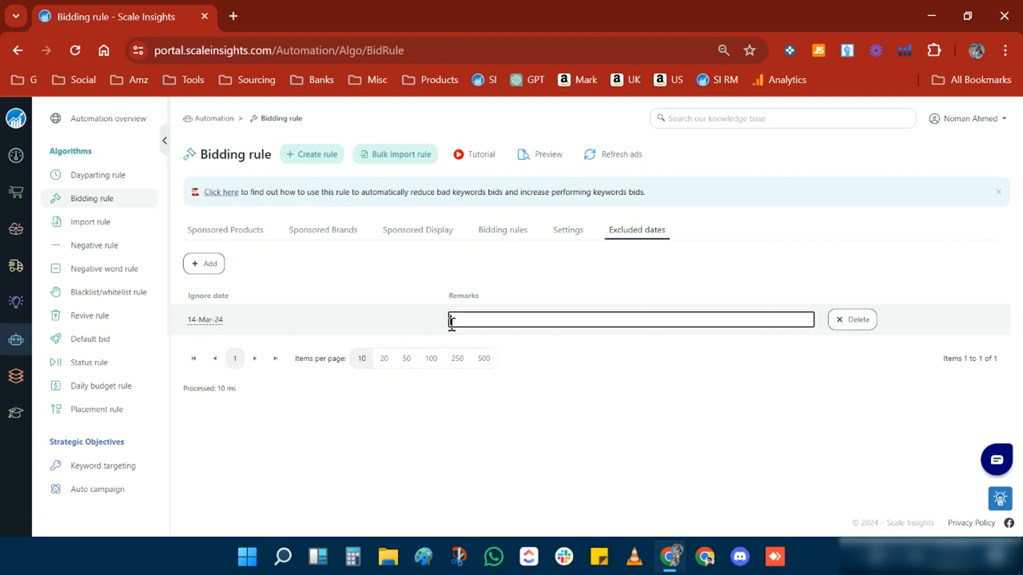
type("Prime Day")
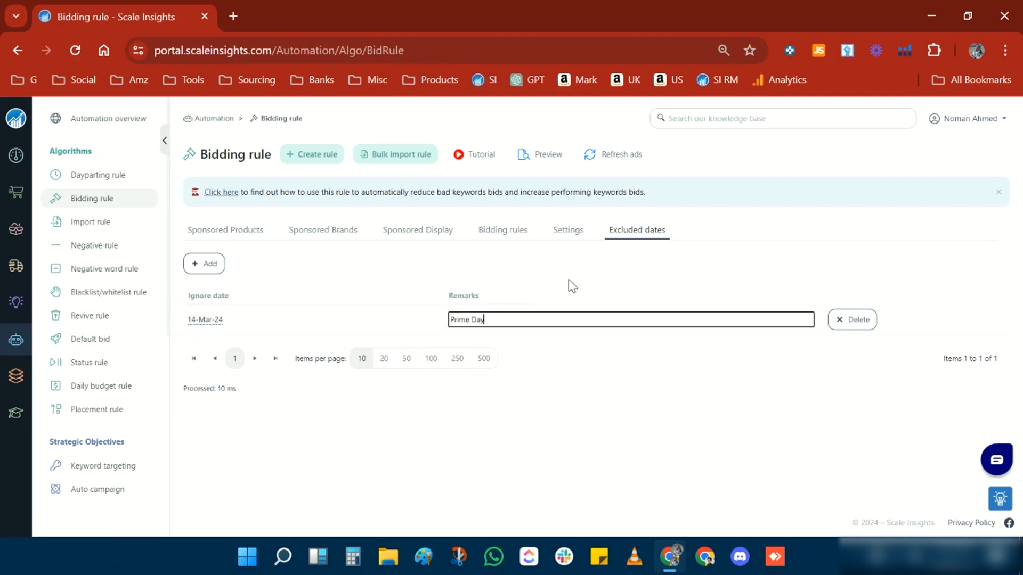
key("Return")
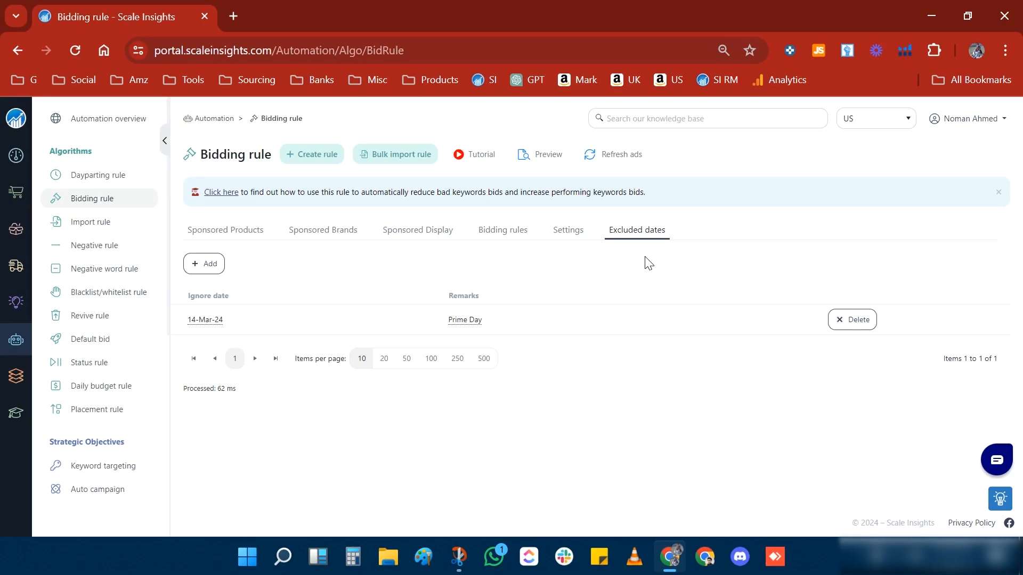
Step: Assign the Tea Set ACOS Controller, Bid Increaser and Pause Rule to the second and third Sponsored Products campaigns, started 19-Jan-24 and 26-Jan-24
left_click(240, 231)
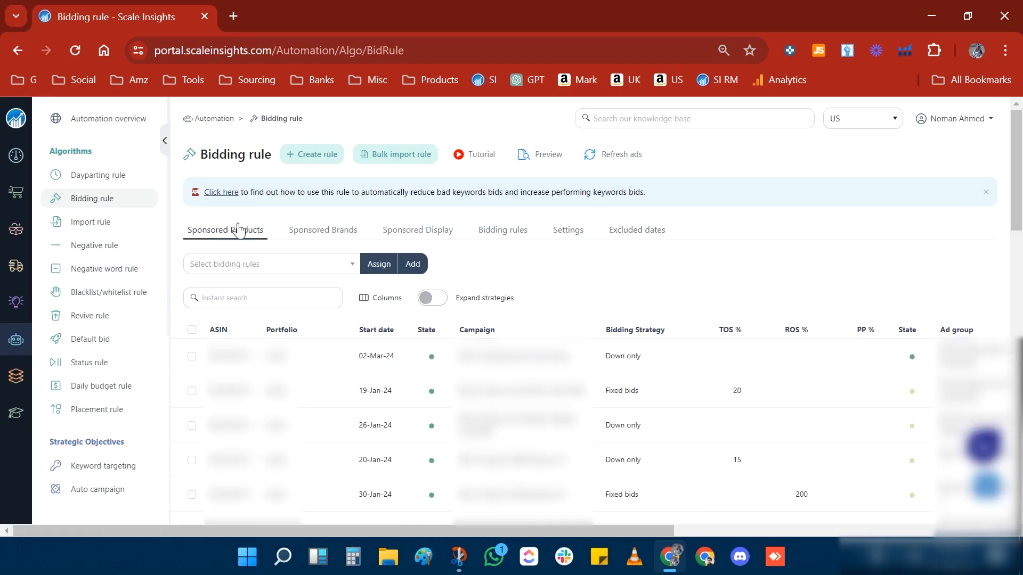
left_click(192, 329)
left_click(192, 329)
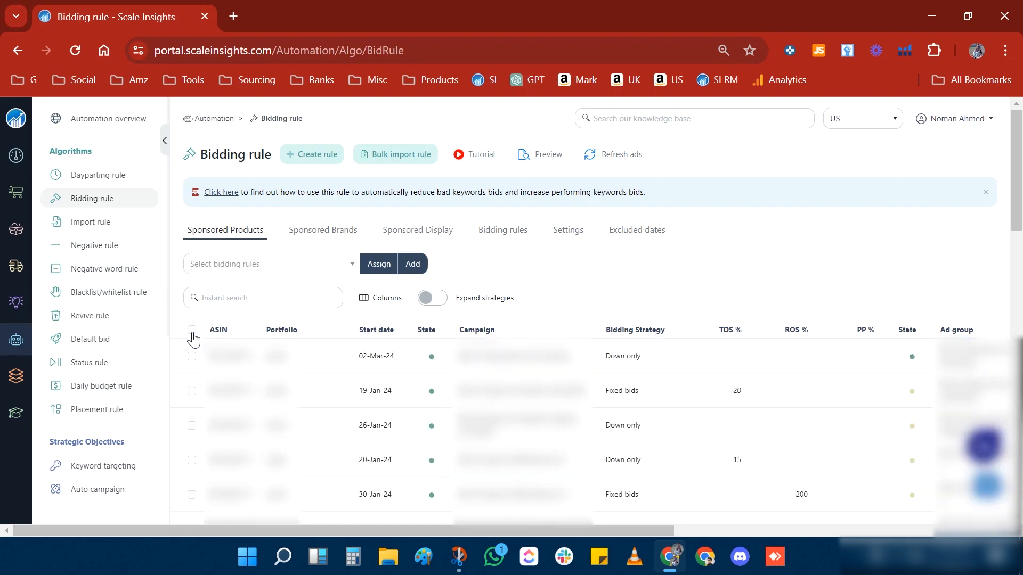
left_click(192, 391)
left_click(192, 426)
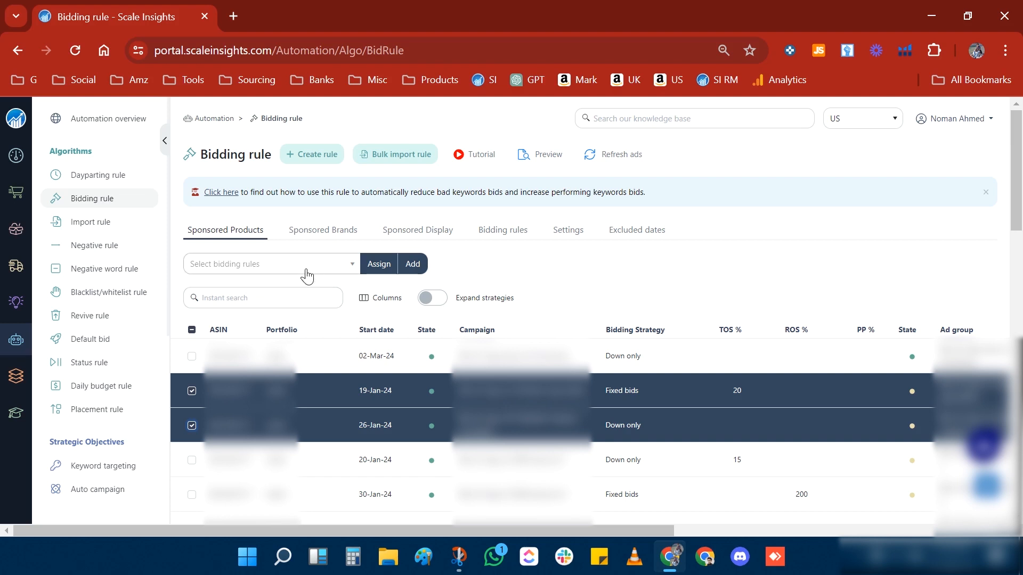
left_click(323, 264)
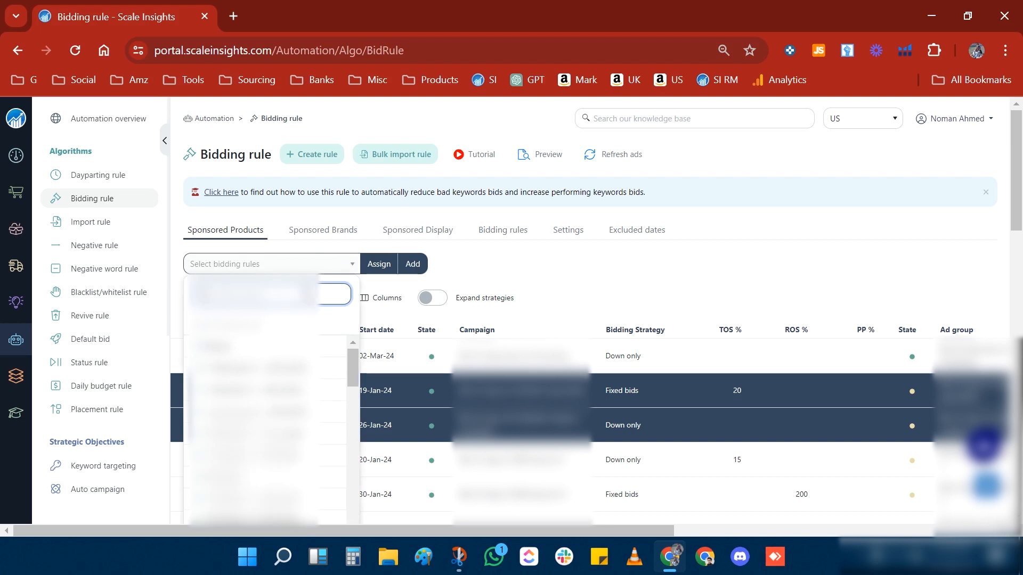
type("tea")
left_click(320, 346)
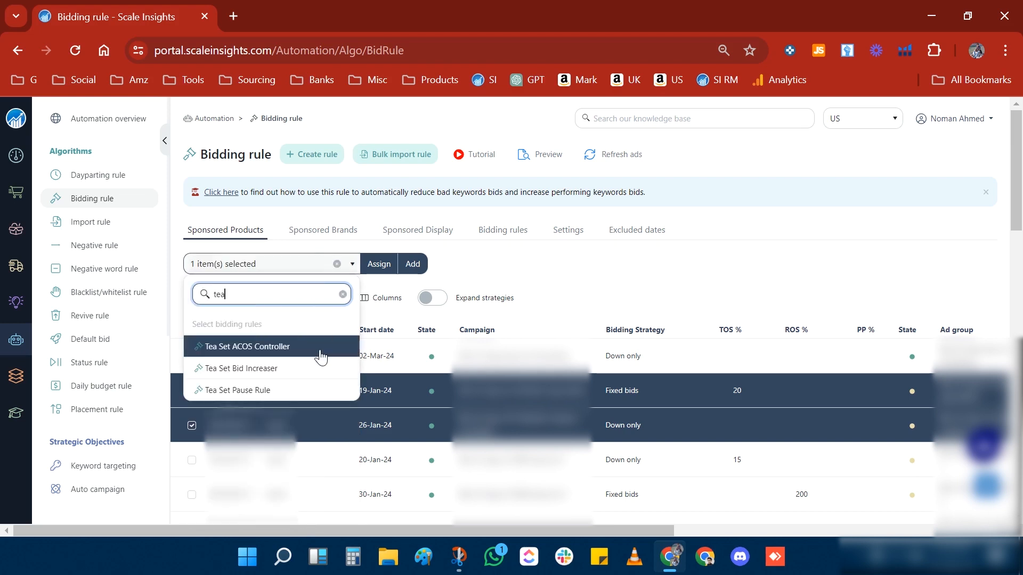
left_click(303, 368)
left_click(303, 391)
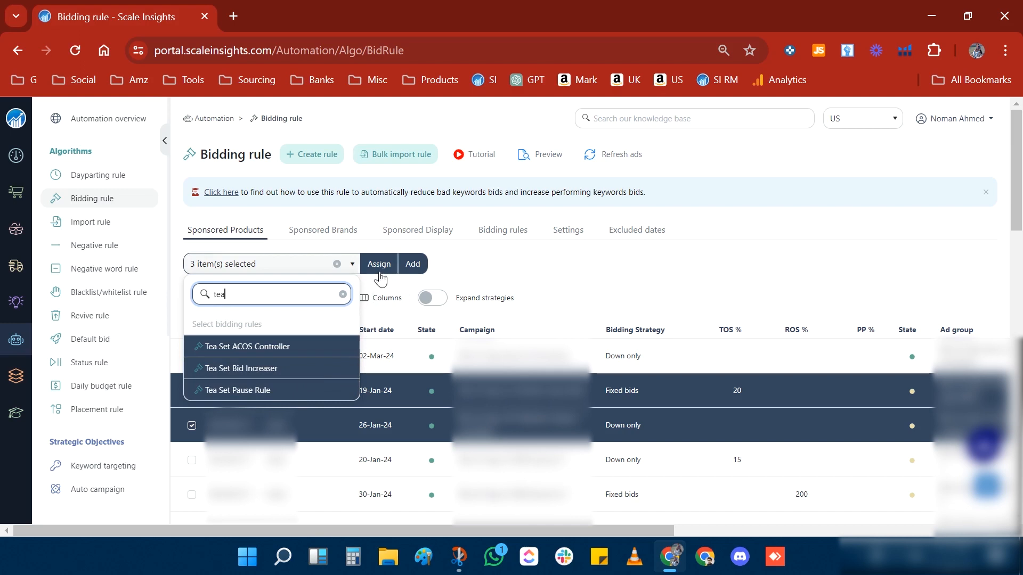
left_click(377, 291)
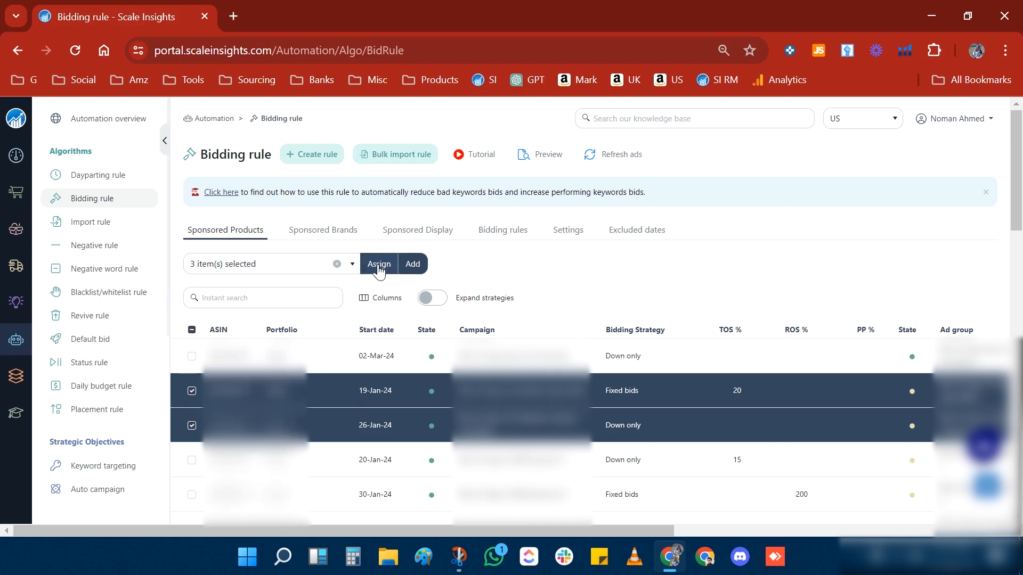
left_click(378, 266)
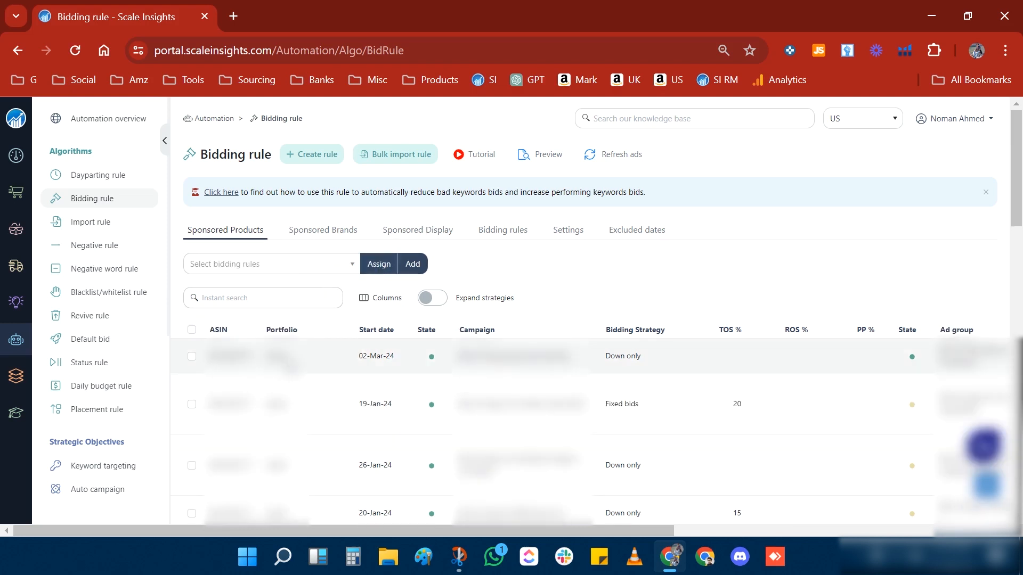
Step: Check the rules listed for the two campaigns and preview the bid adjustment for the 19-Jan-24 campaign, including its new bid and state columns
left_click_drag(418, 532, 740, 532)
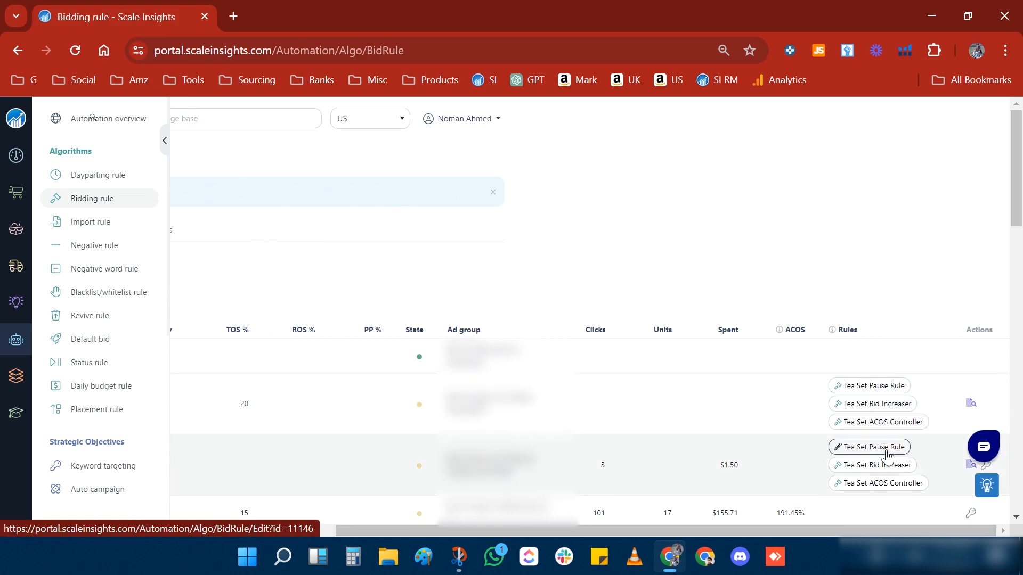
left_click(971, 403)
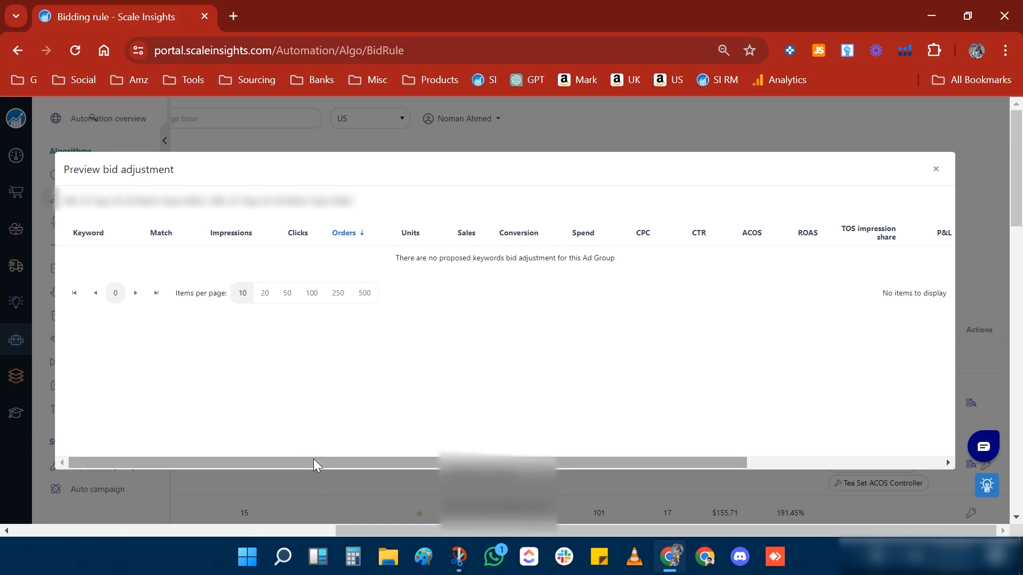
left_click_drag(314, 461, 619, 452)
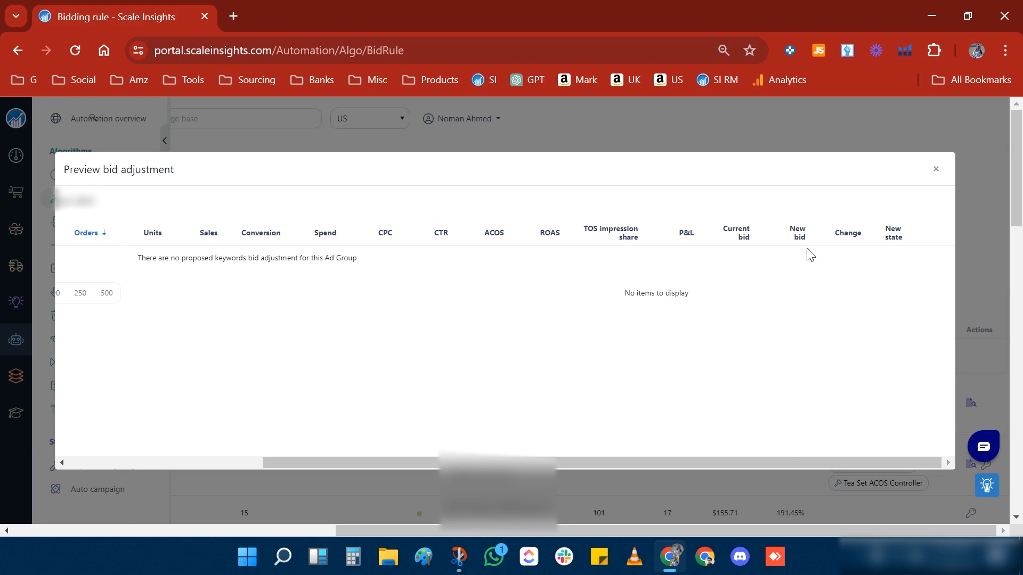
key("Escape")
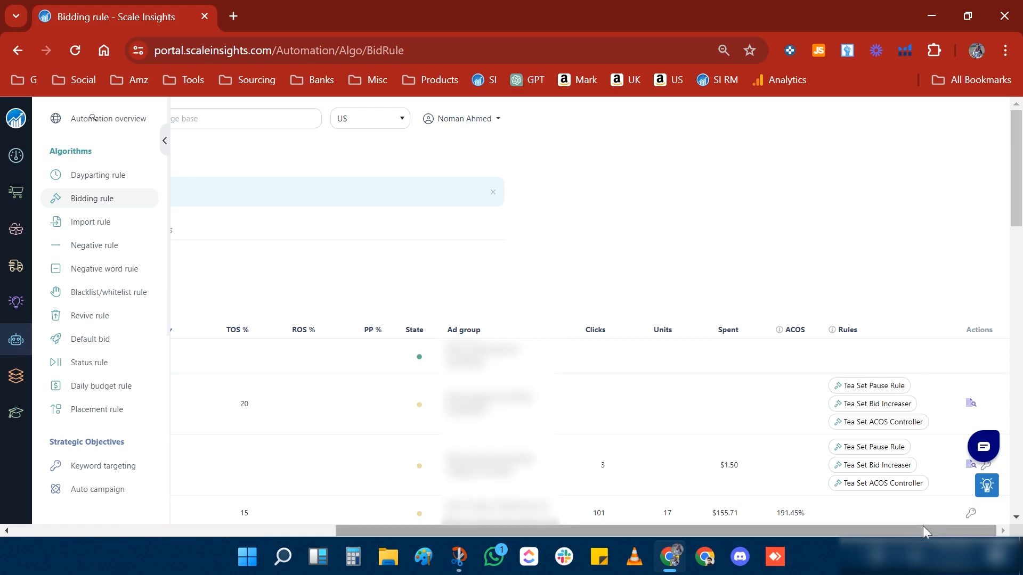
left_click_drag(923, 529, 512, 536)
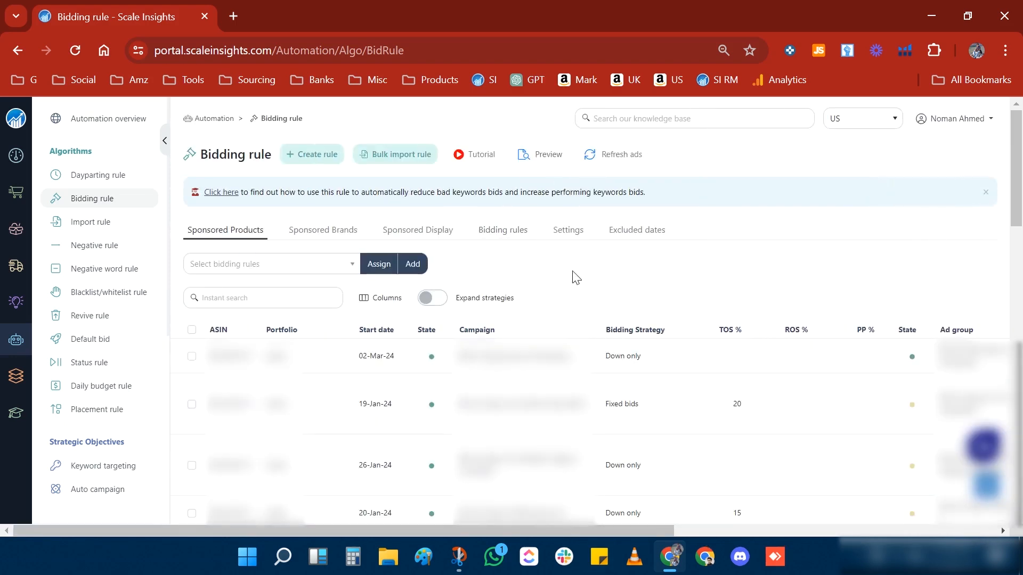
Step: Preview the bidding rule changes across all campaigns and examine each keyword's current bid, new bid and change
left_click(543, 154)
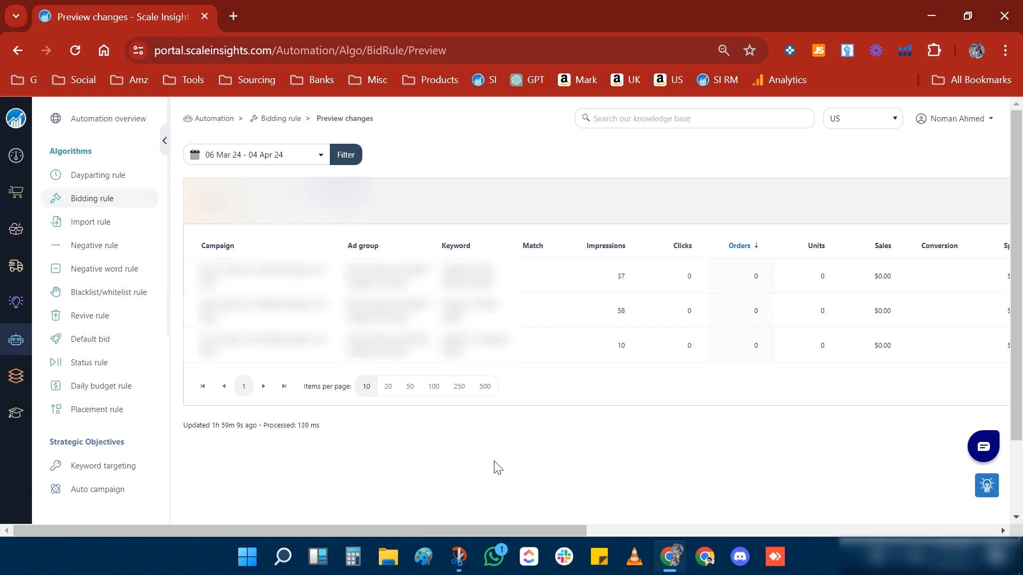
left_click_drag(482, 527, 895, 528)
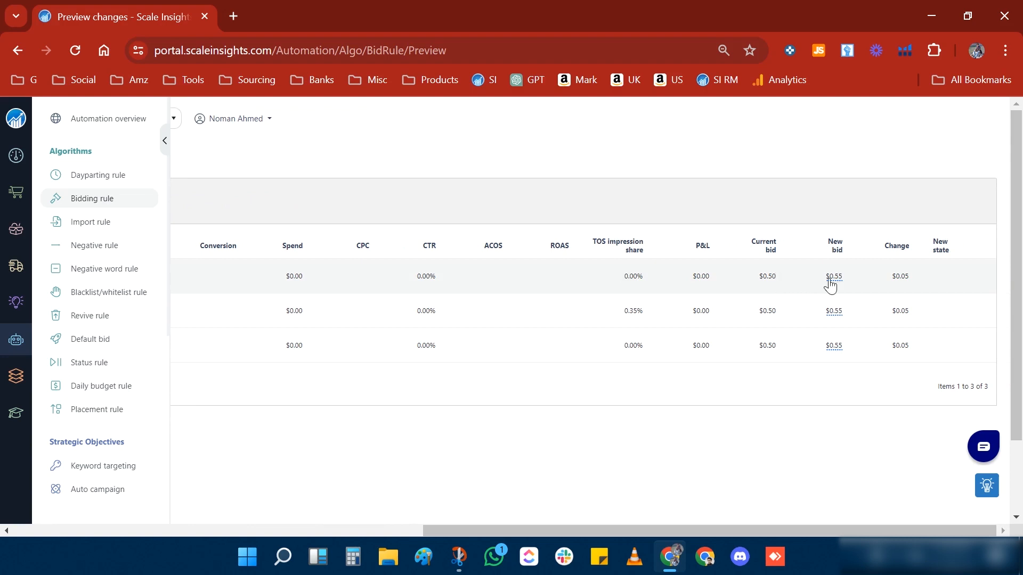
mouse_move(835, 285)
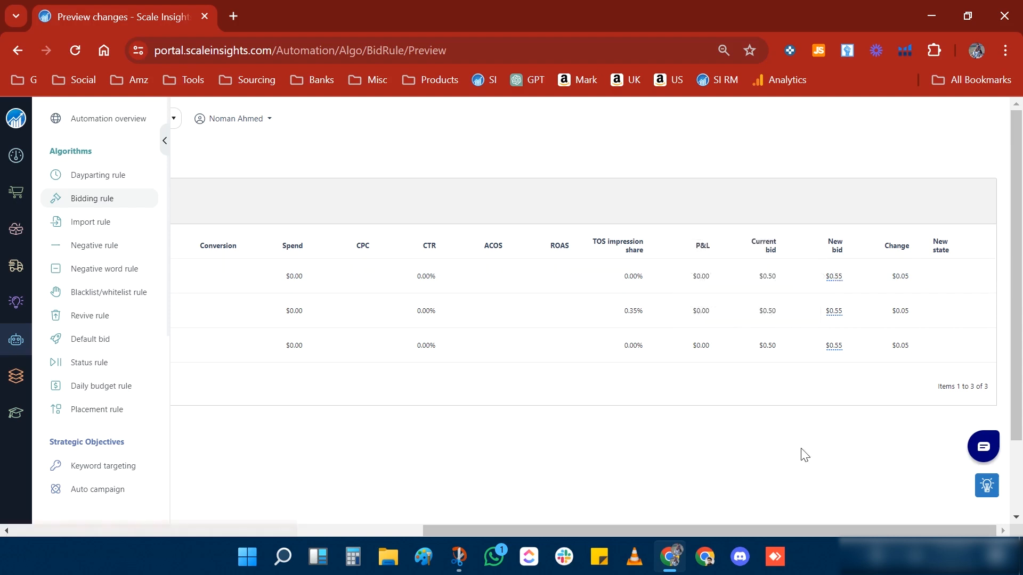
left_click_drag(814, 534, 397, 535)
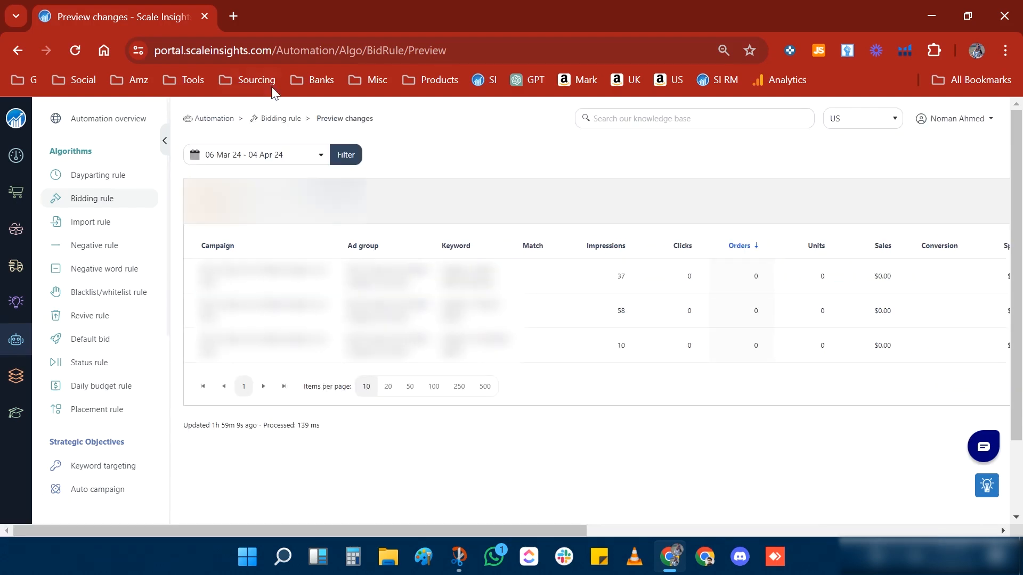
Step: Return to the bidding rule page and remove the assigned tea set rules from the 19-Jan-24 and 26-Jan-24 campaigns, checking the rules column
left_click(275, 122)
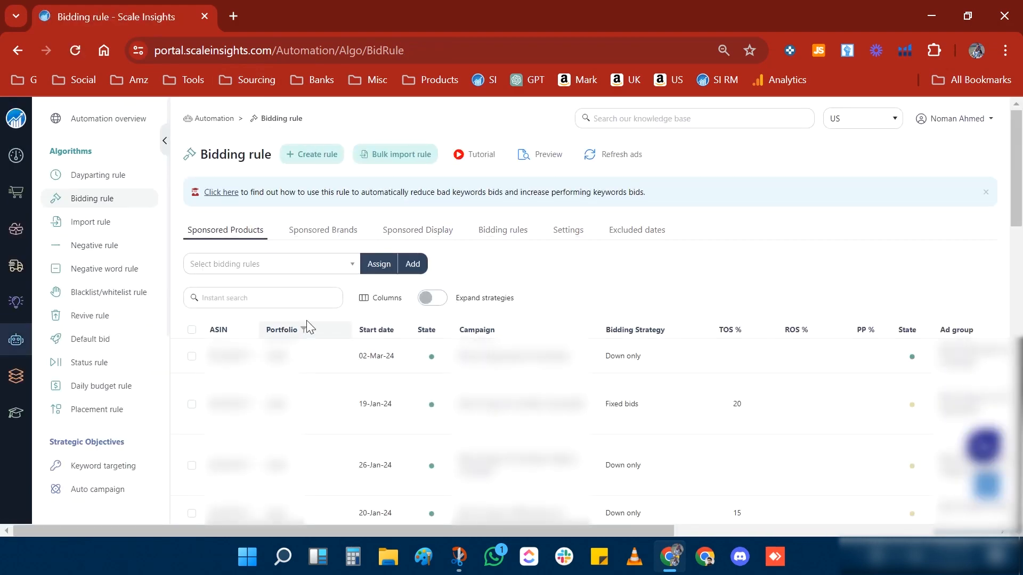
scroll(306, 321, "down", 1)
left_click_drag(581, 527, 886, 512)
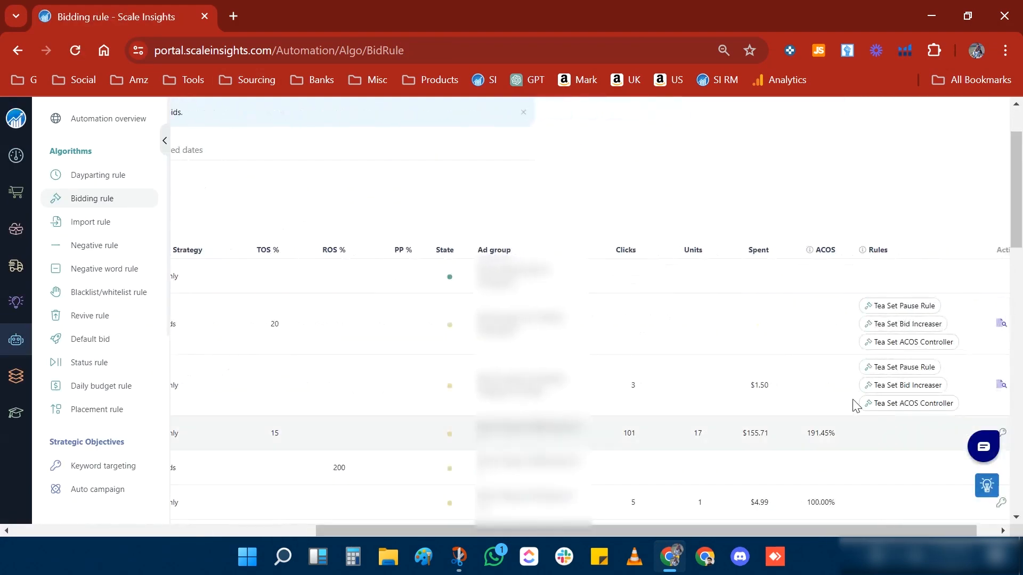
left_click_drag(829, 533, 284, 537)
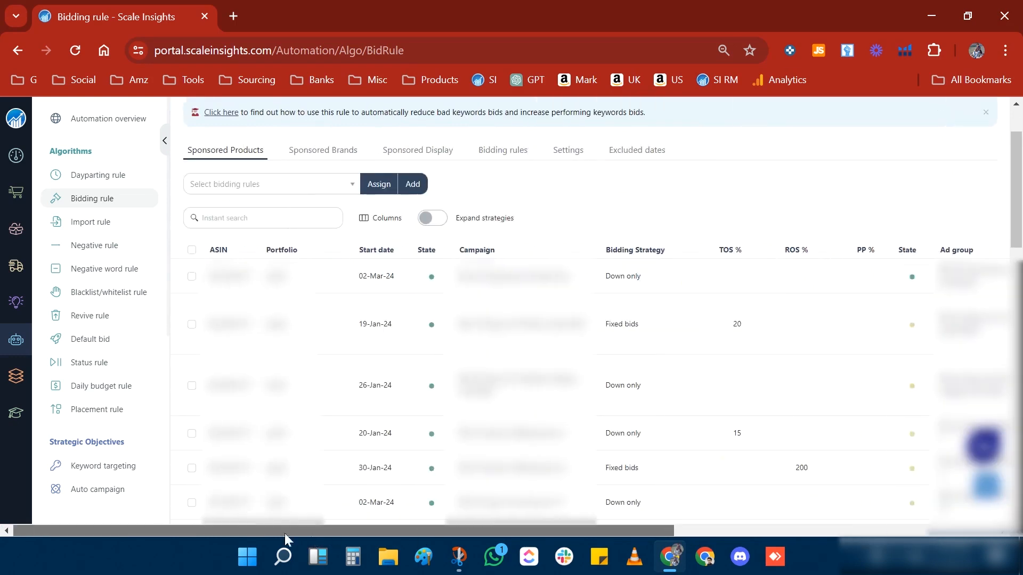
left_click(192, 325)
left_click(192, 386)
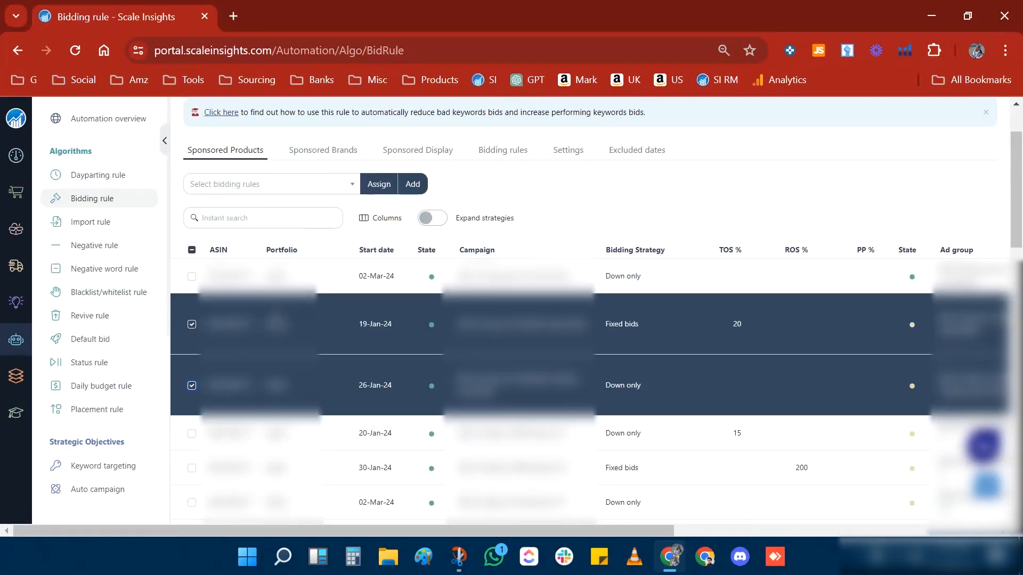
left_click(309, 191)
left_click(255, 266)
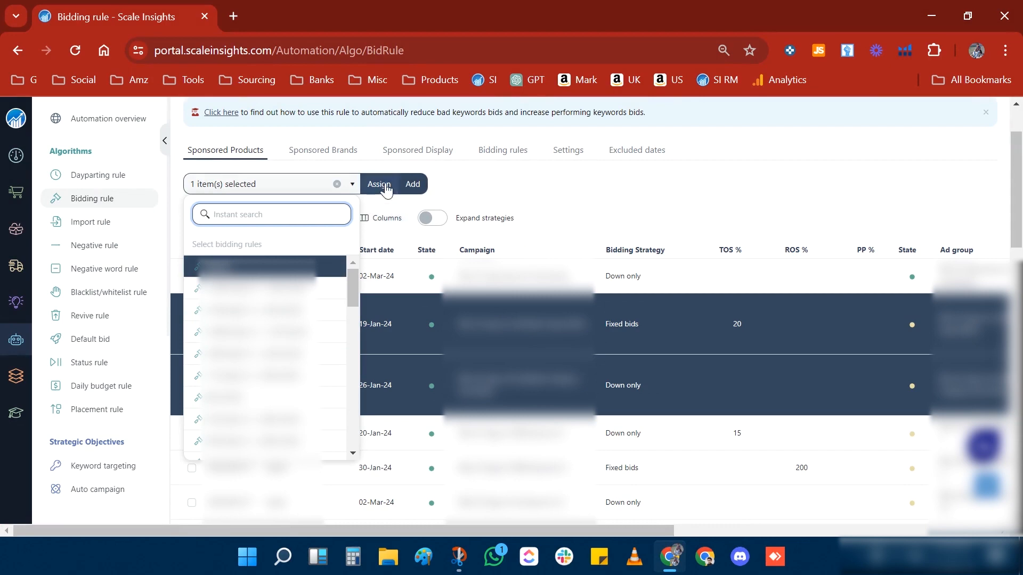
left_click(380, 184)
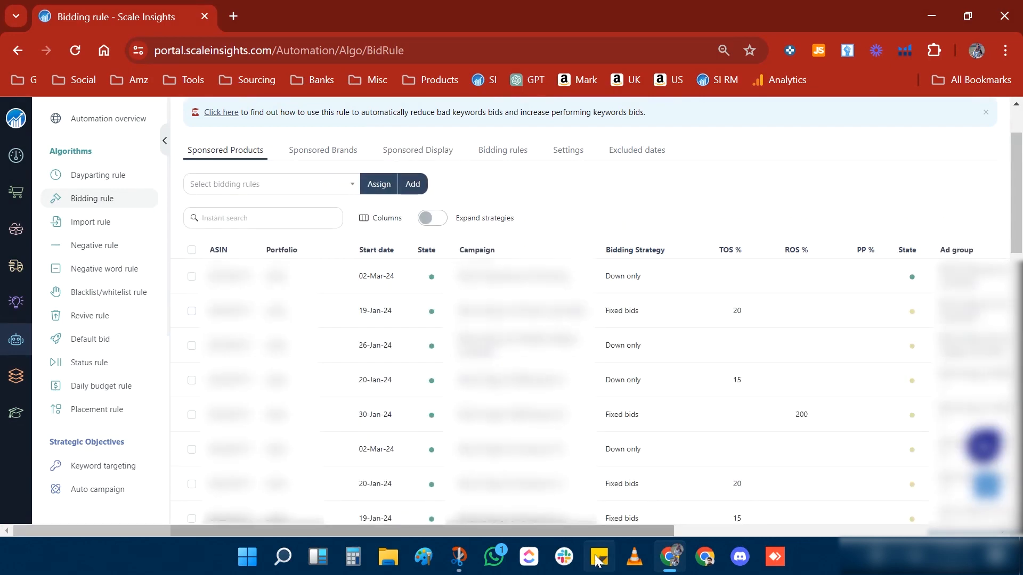
left_click_drag(596, 529, 941, 512)
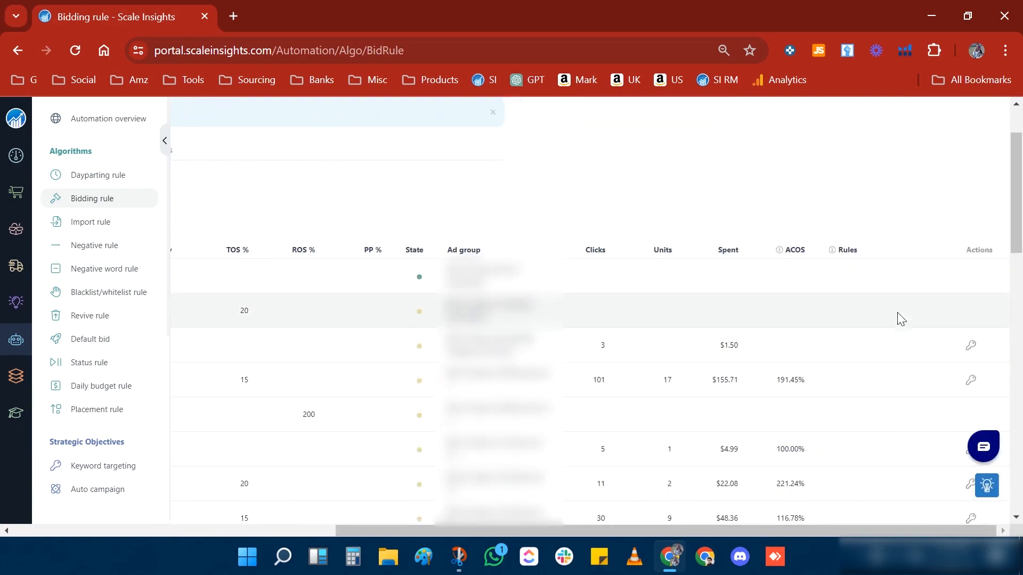
scroll(856, 302, "up", 2)
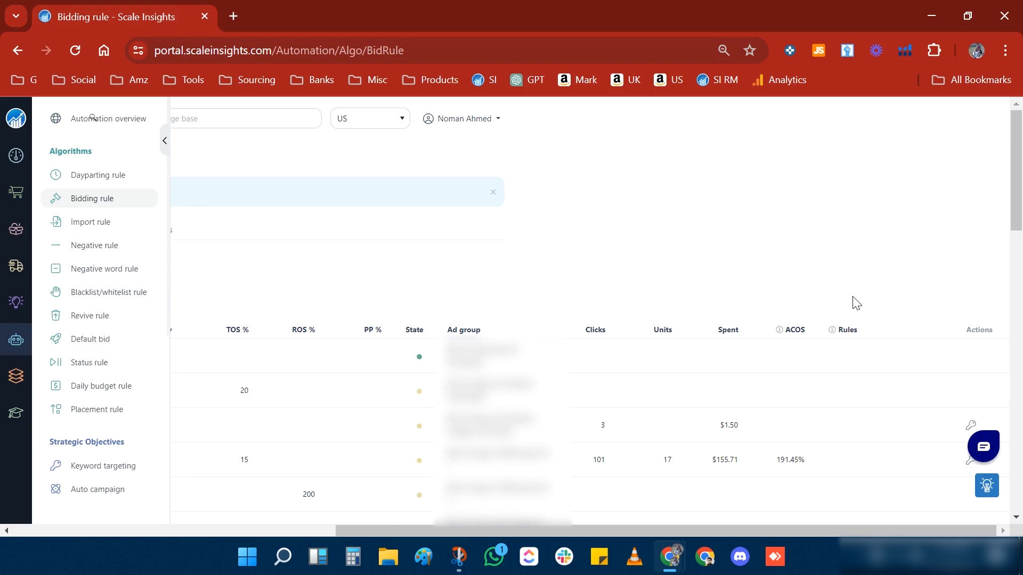
Step: Switch to the Facebook window with the conversion rate-based stackable bidding rules table
mouse_move(669, 557)
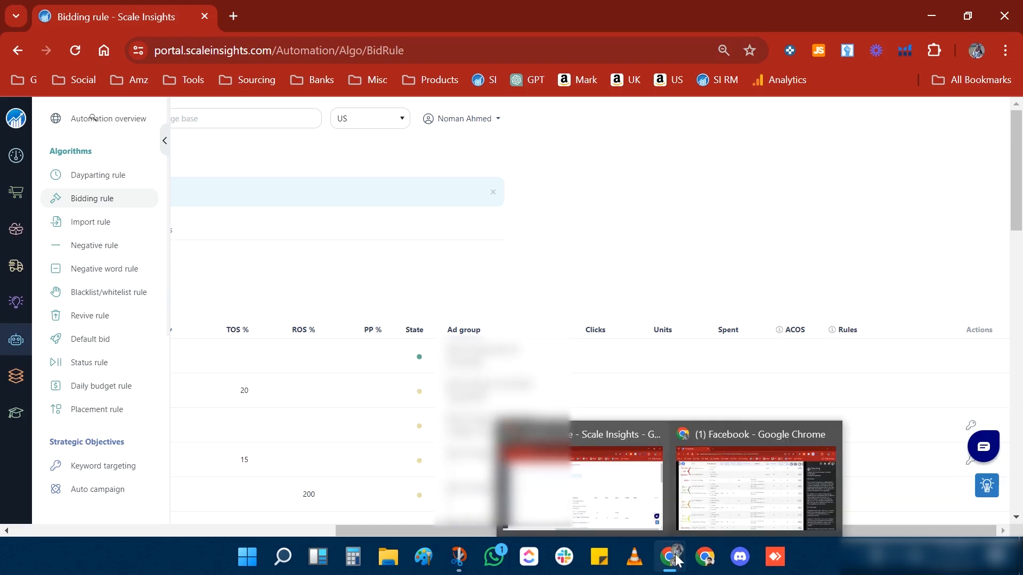
left_click(716, 506)
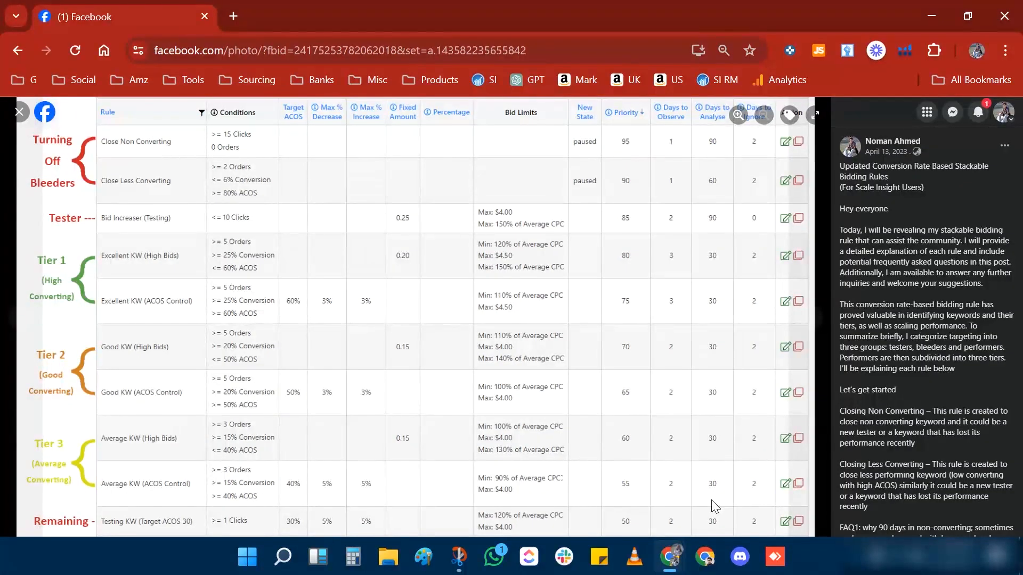